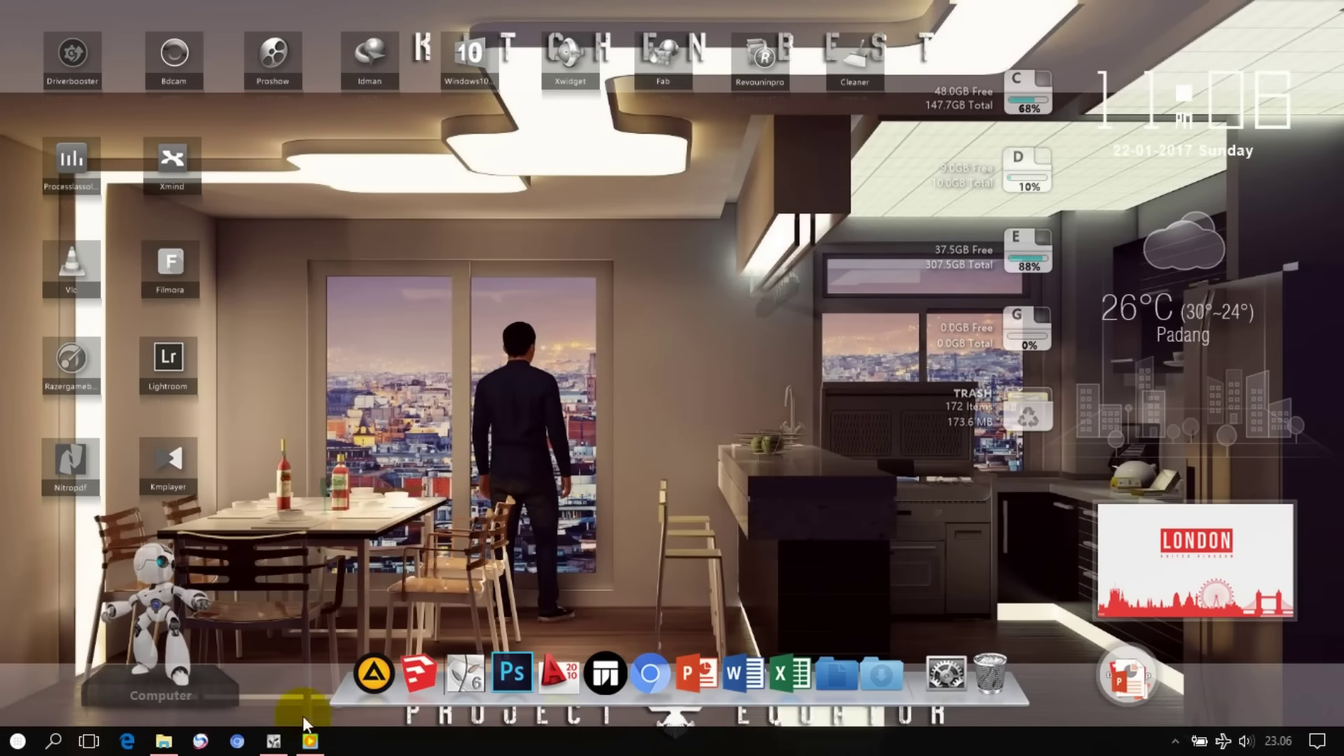
Bring up the night kitchen scene and walk the camera back until the table, windows and room show
{"action": "left_click", "coordinate": [274, 741]}
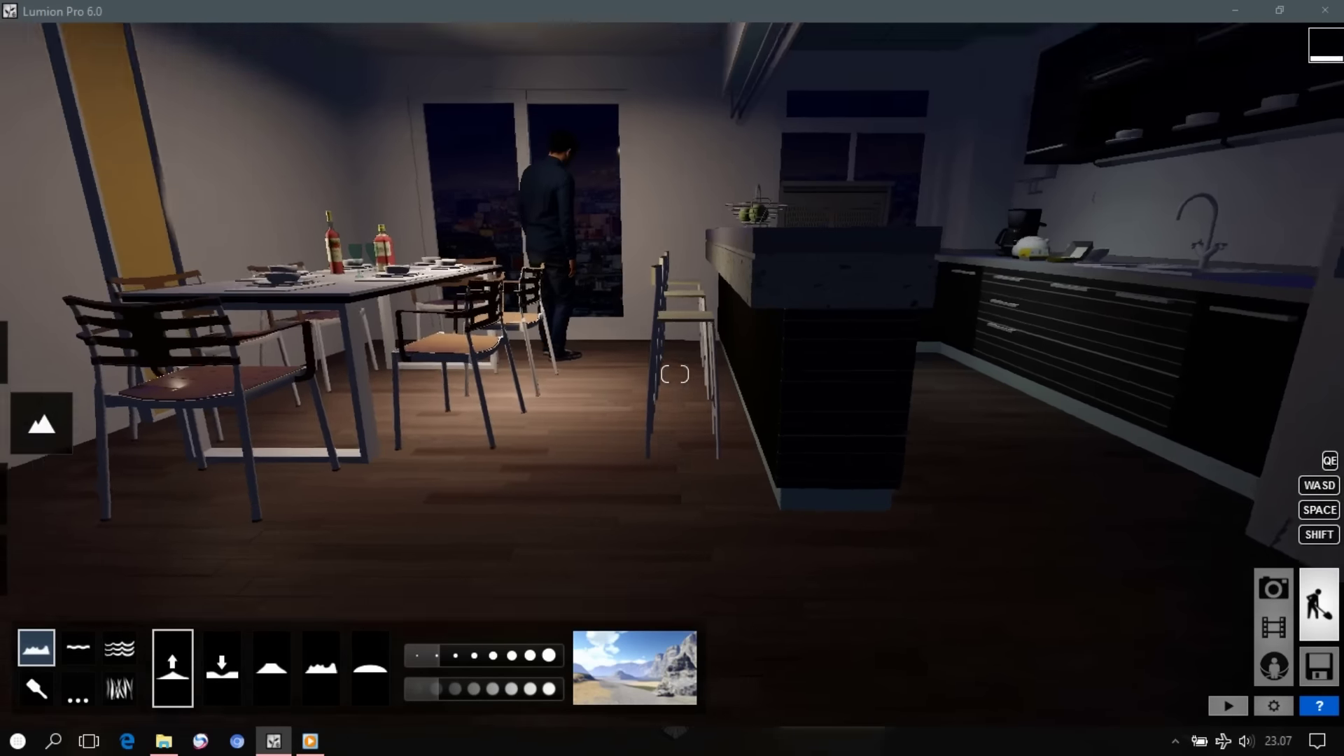
{"action": "right_click_drag", "start_coordinate": [674, 420], "coordinate": [674, 315]}
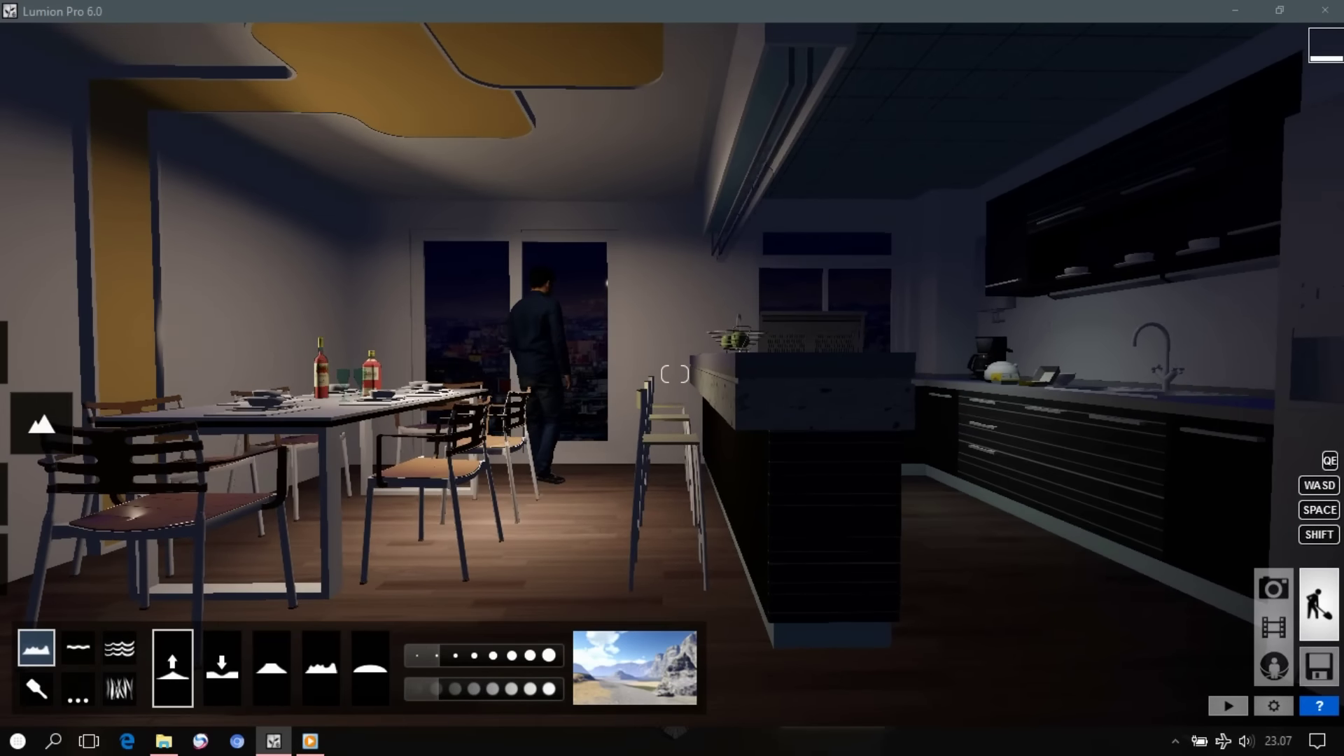
{"action": "key", "text": "w"}
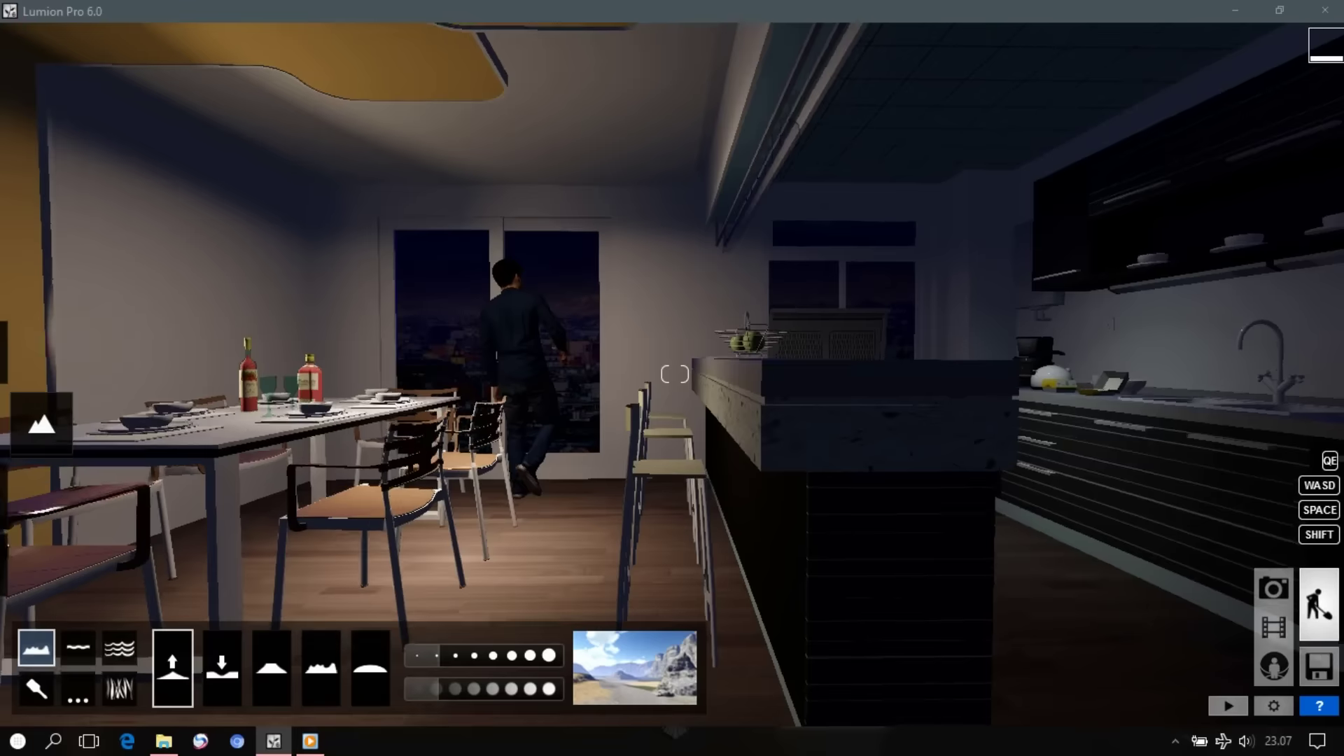
{"action": "key", "text": "s"}
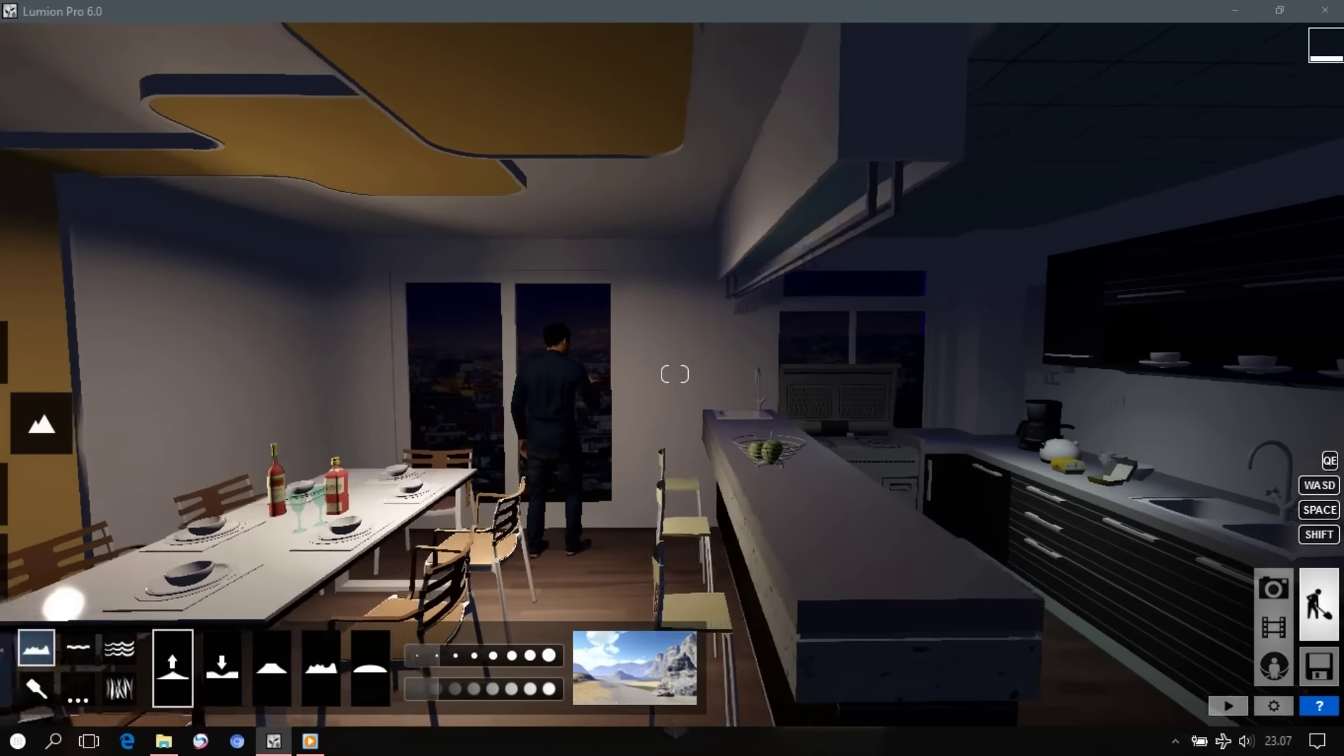
{"action": "key", "text": "e"}
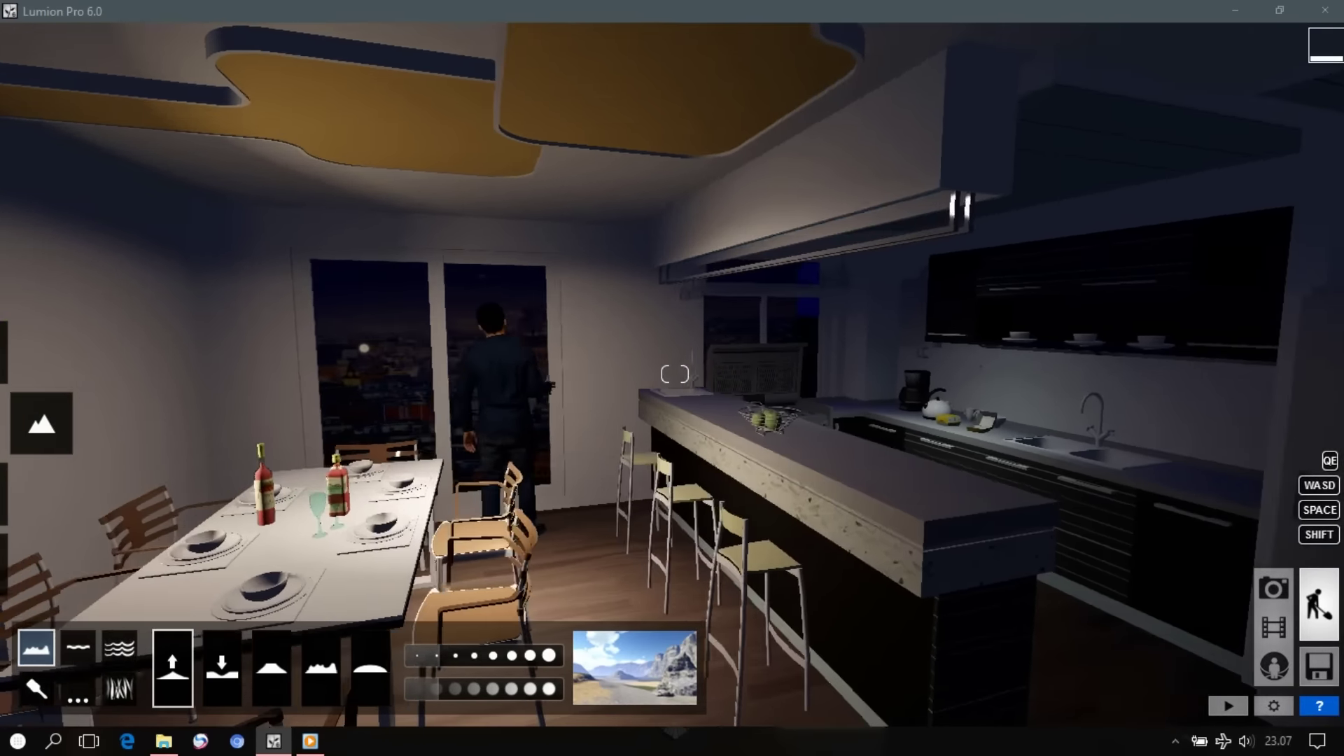
{"action": "key", "text": "s"}
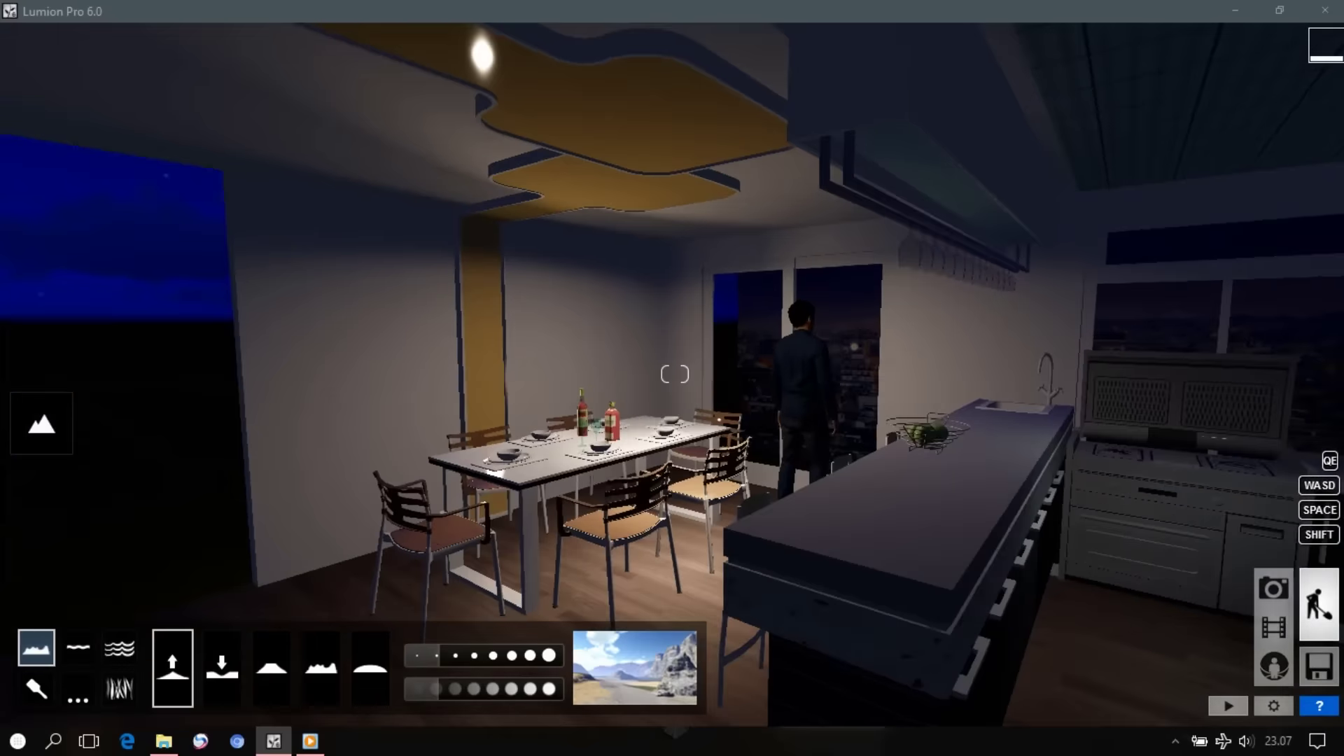
{"action": "key", "text": "w"}
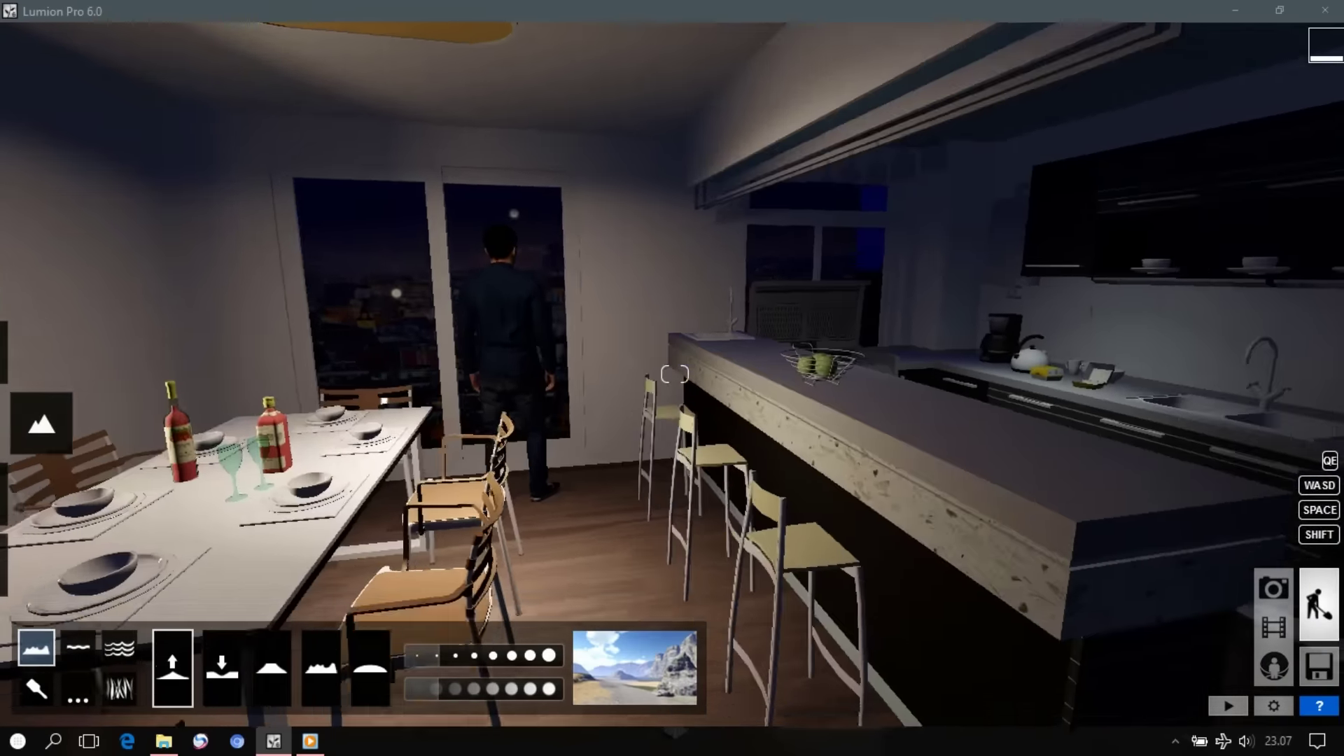
{"action": "key", "text": "s"}
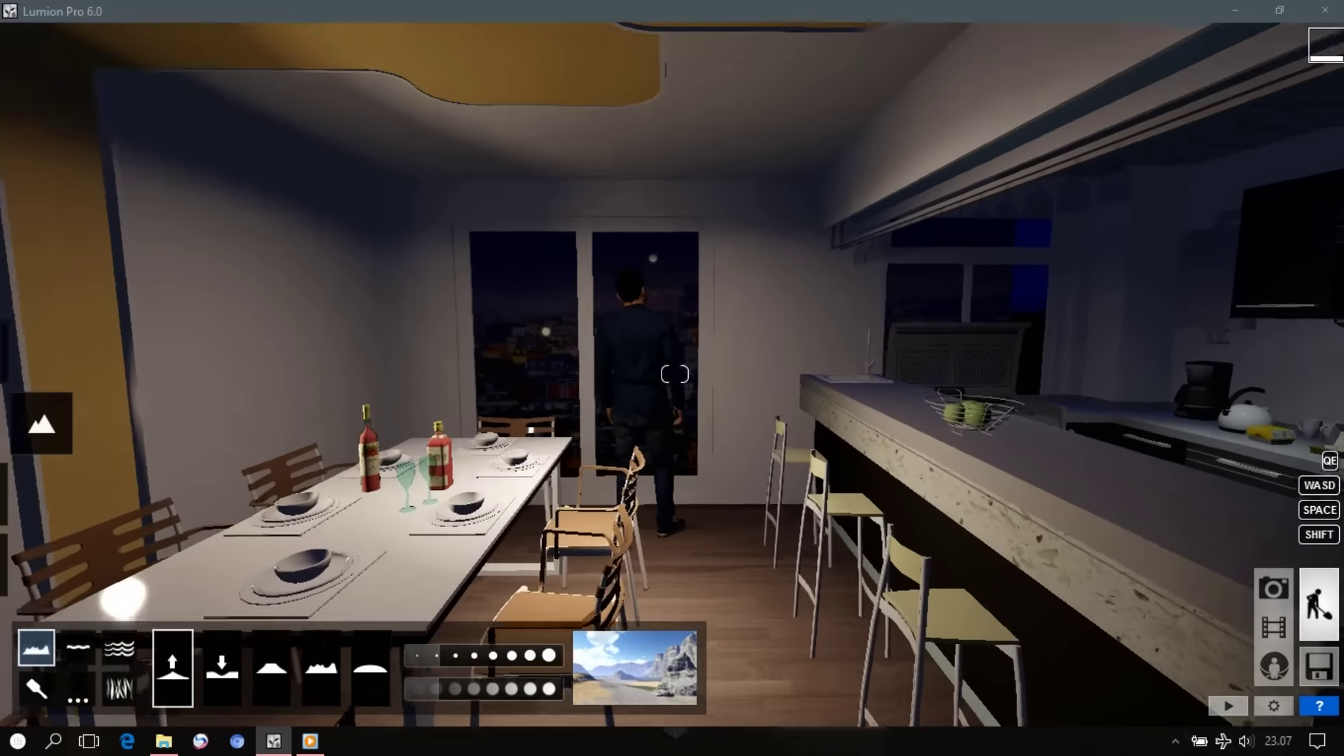
{"action": "key", "text": "s"}
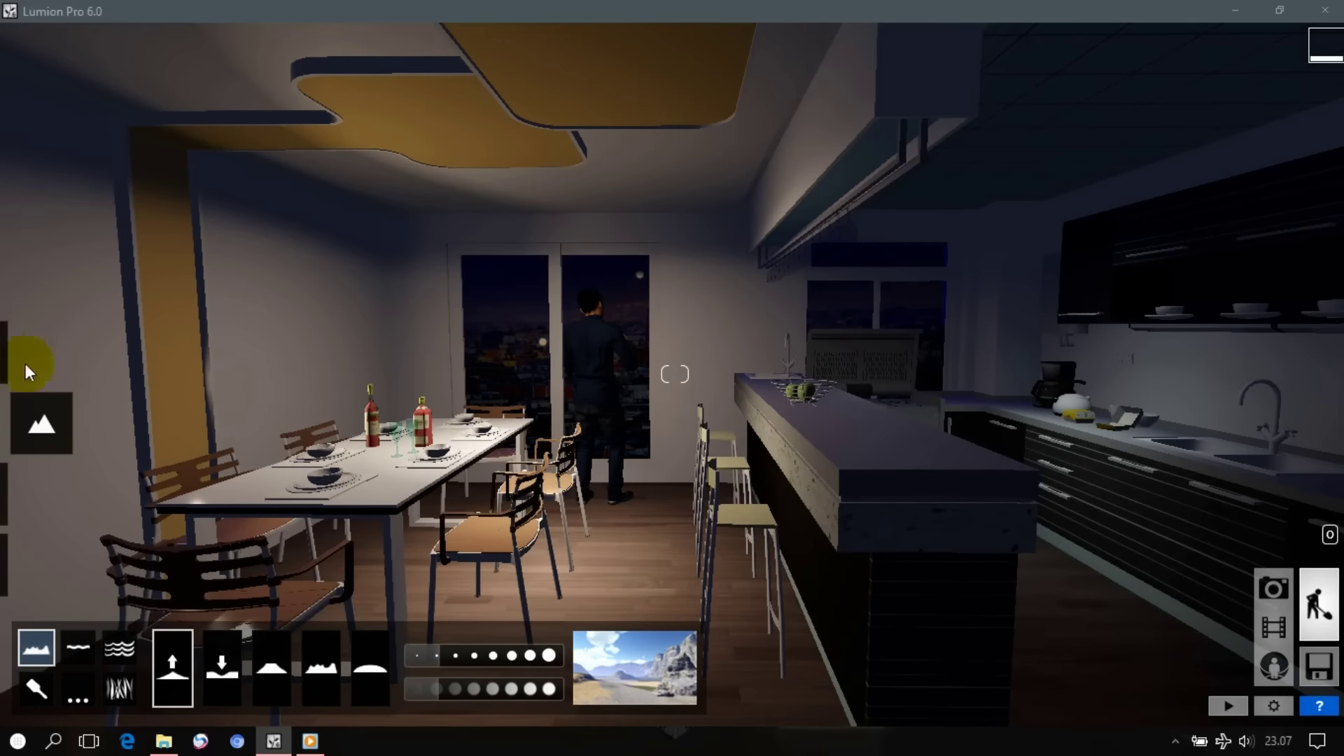
{"action": "left_click", "coordinate": [52, 358]}
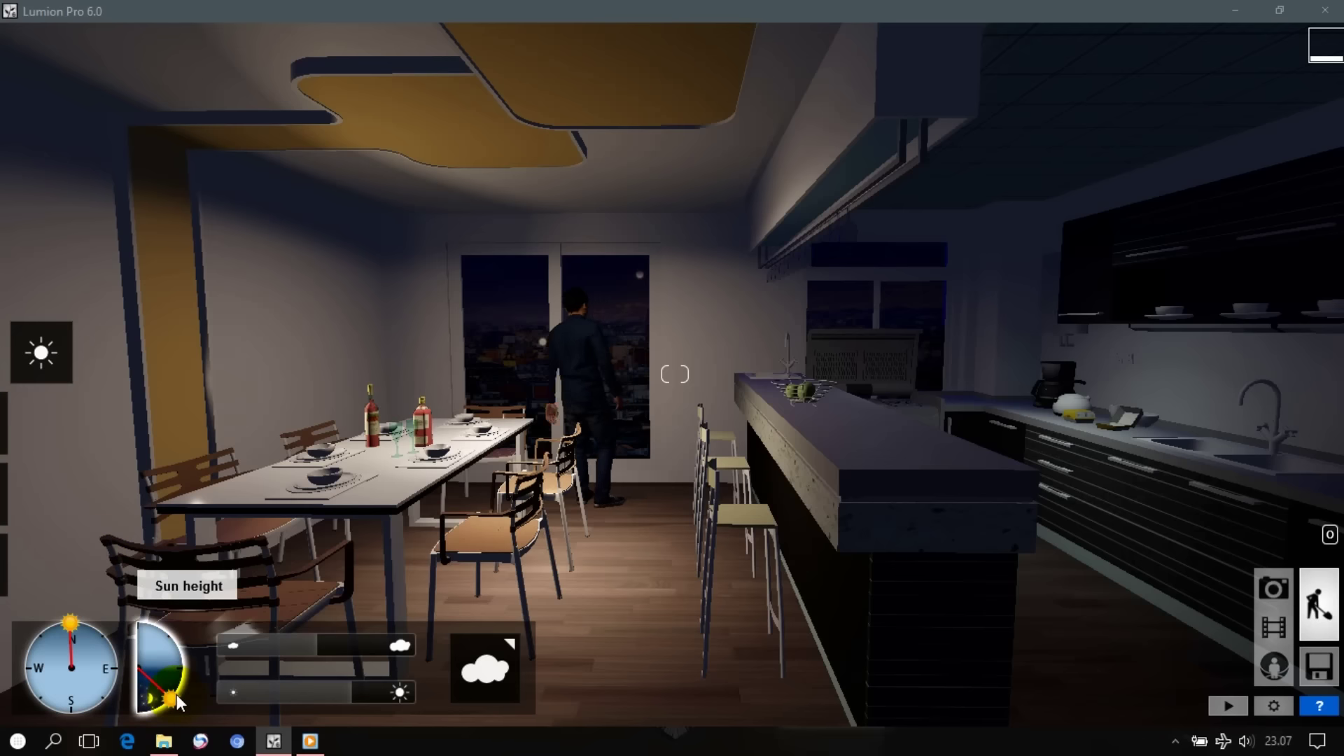
Give the windows a coloured Glass material, the floor Wood_Floor_003_DDDS_1024 and the walls a Color material
{"action": "left_click", "coordinate": [42, 420]}
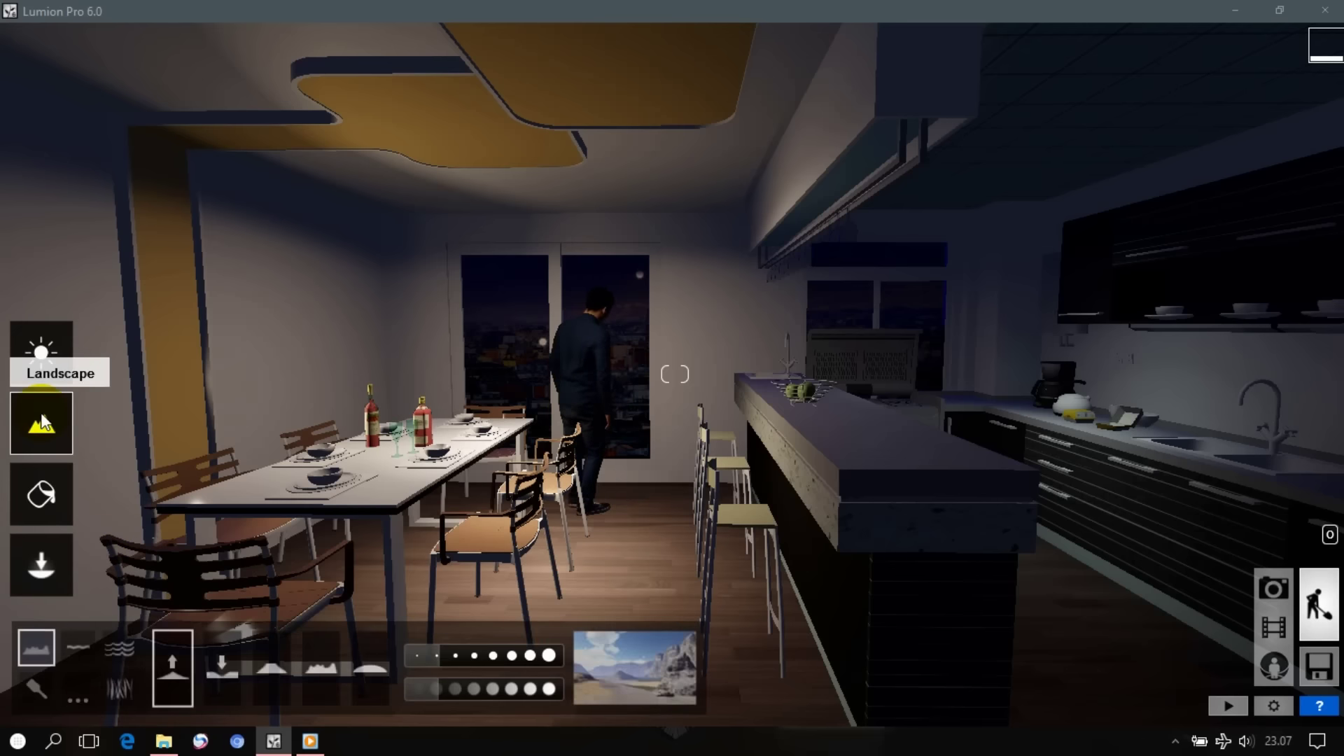
{"action": "left_click", "coordinate": [55, 496]}
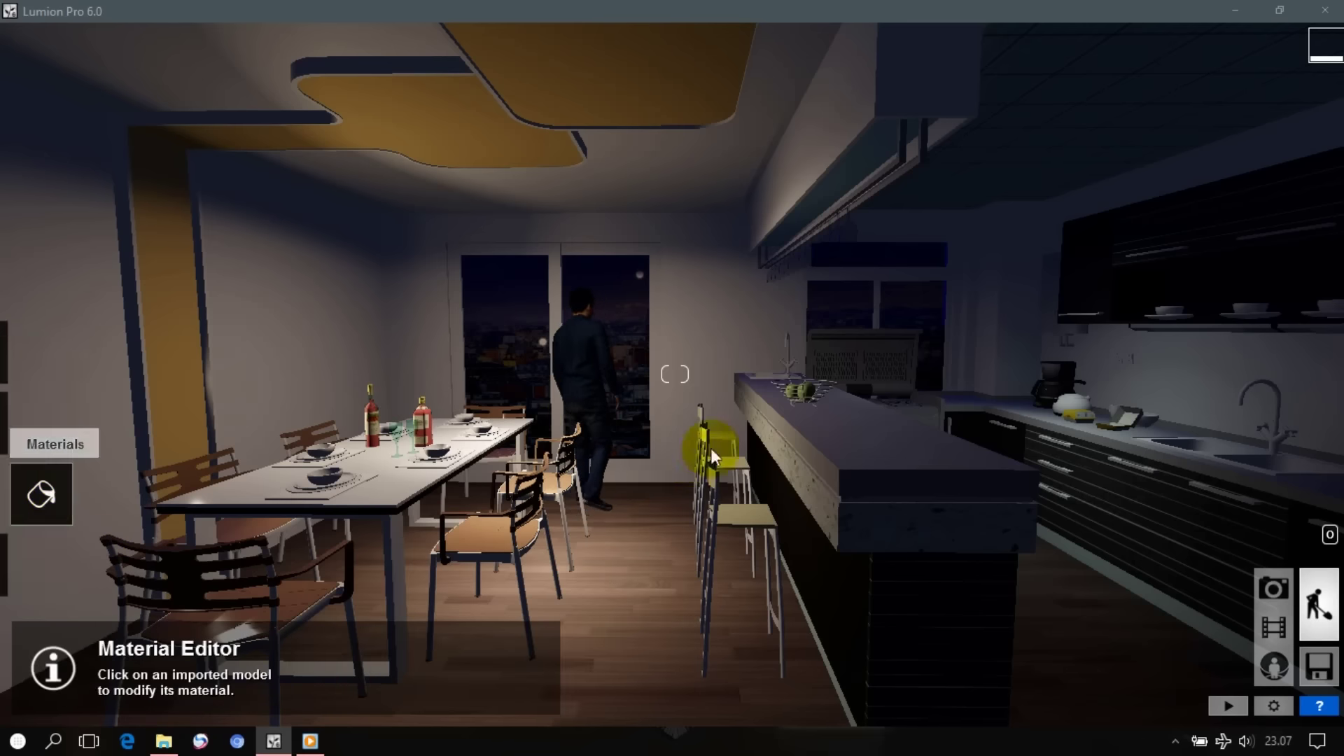
{"action": "left_click", "coordinate": [626, 312]}
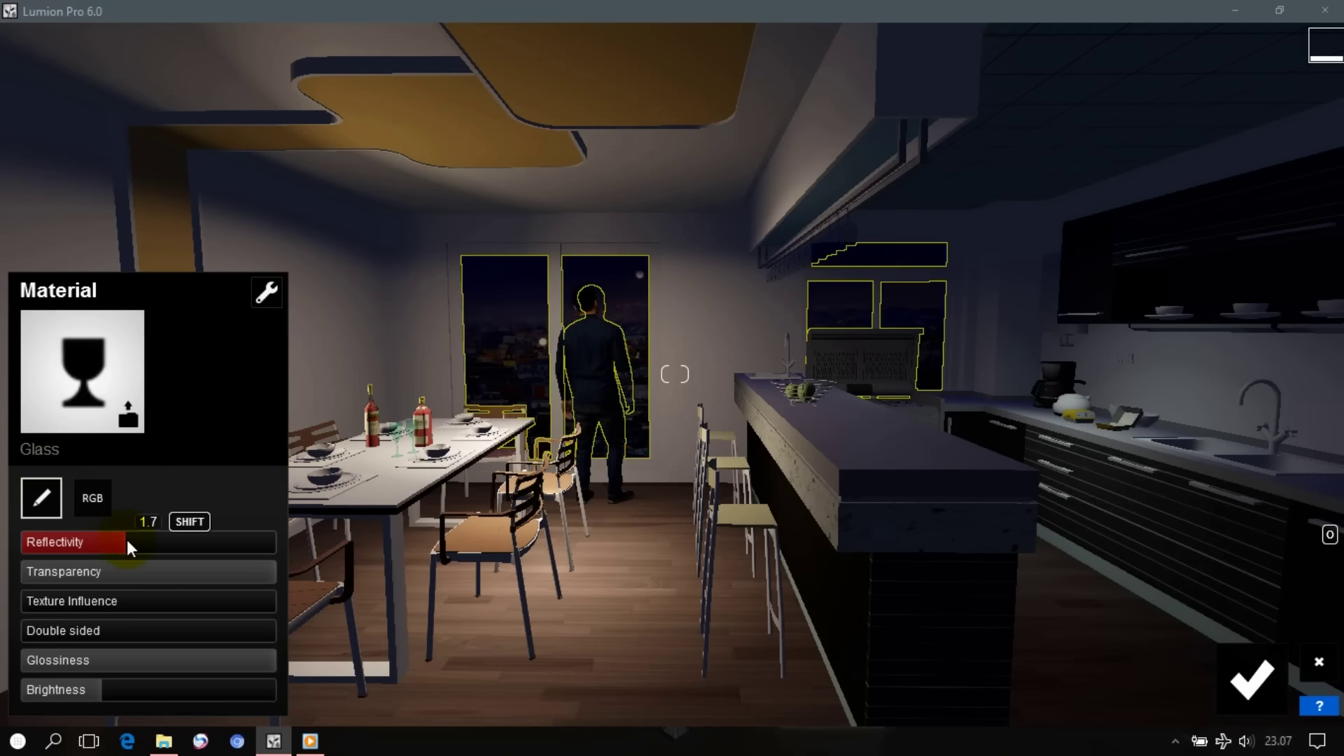
{"action": "left_click", "coordinate": [92, 497]}
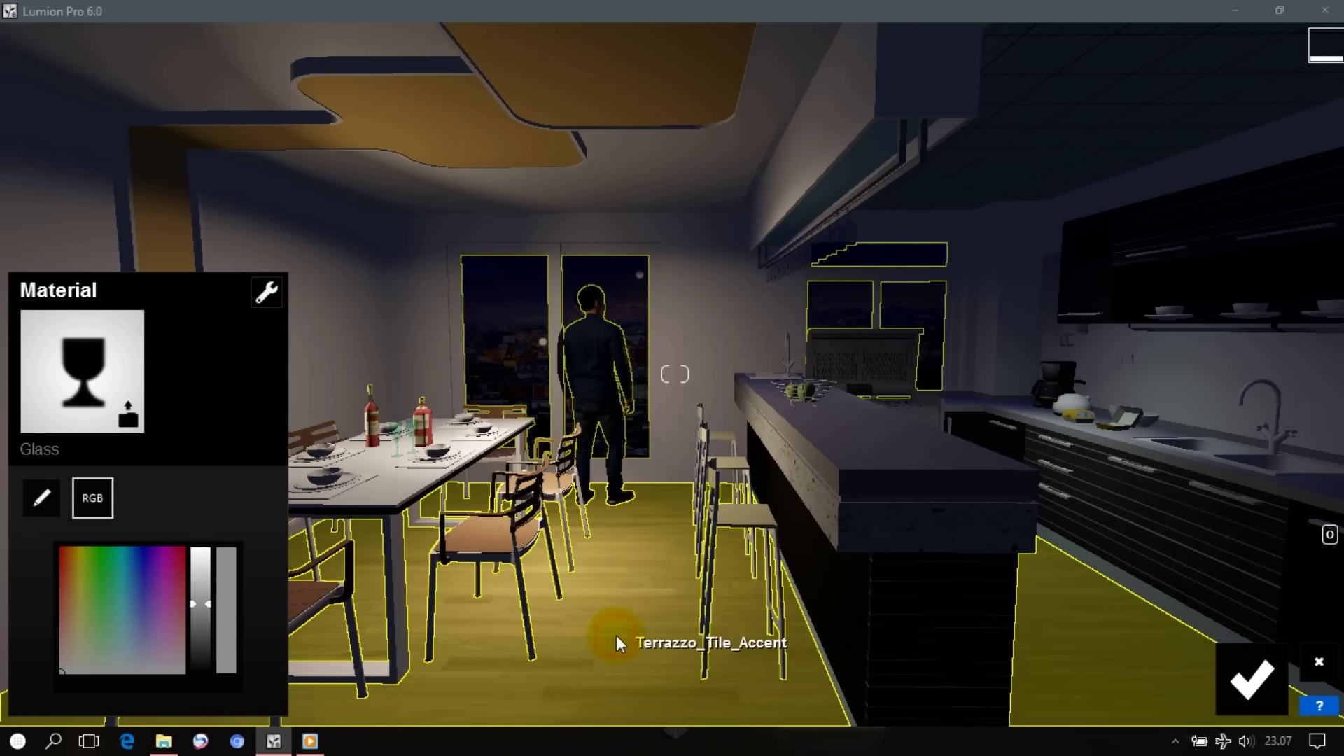
{"action": "left_click", "coordinate": [617, 637]}
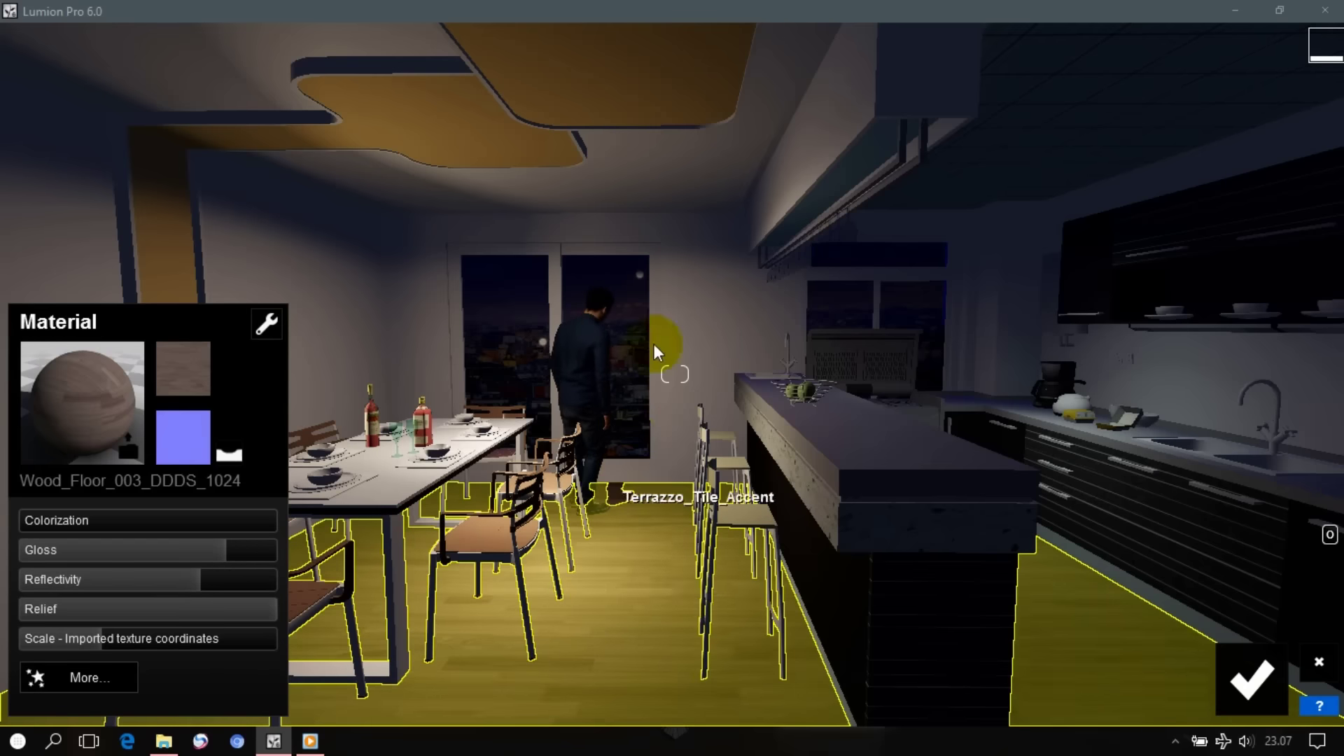
{"action": "left_click", "coordinate": [695, 326]}
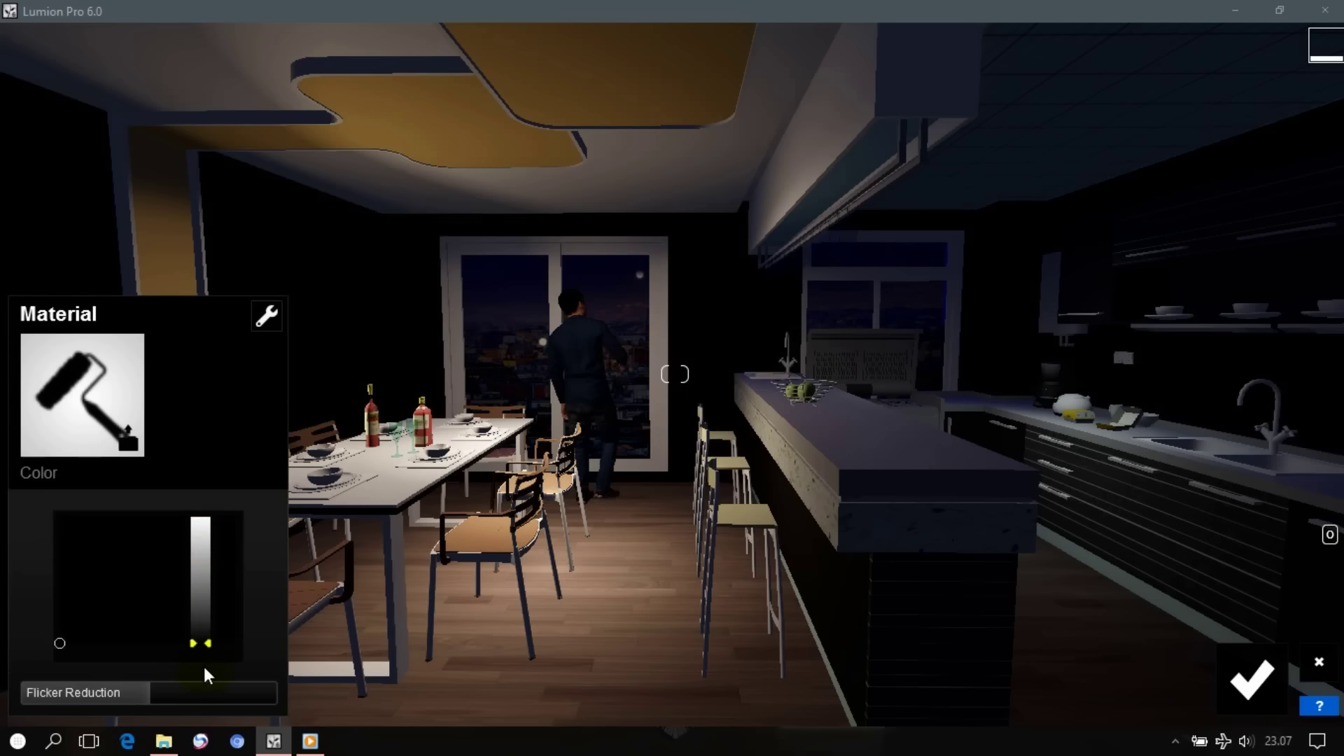
Set the wall colour to full white and give the counter a Standard material with a speckled stone texture
{"action": "left_click_drag", "start_coordinate": [203, 647], "coordinate": [211, 443]}
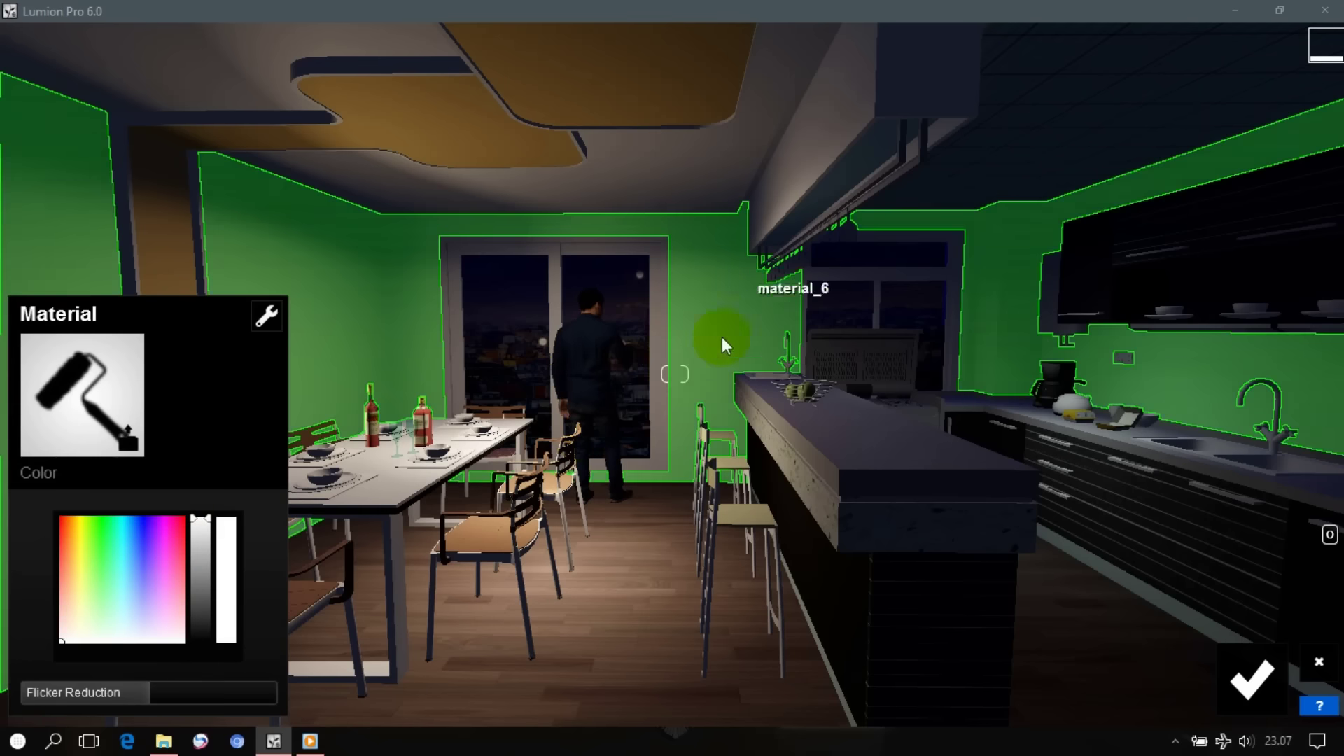
{"action": "mouse_move", "coordinate": [682, 498]}
{"action": "right_mouse_down"}
{"action": "mouse_move", "coordinate": [682, 448]}
{"action": "mouse_move", "coordinate": [684, 490]}
{"action": "right_mouse_up"}
{"action": "left_click", "coordinate": [846, 502]}
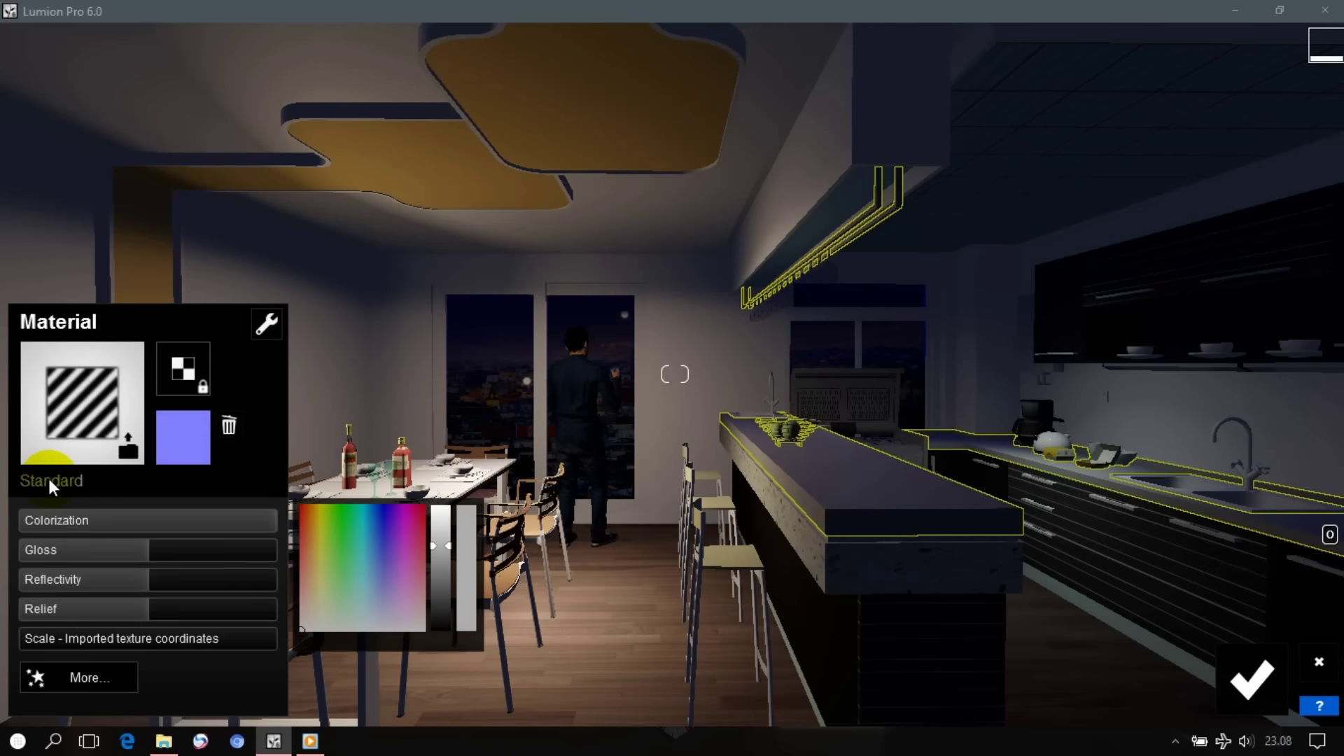
{"action": "key", "text": "shift"}
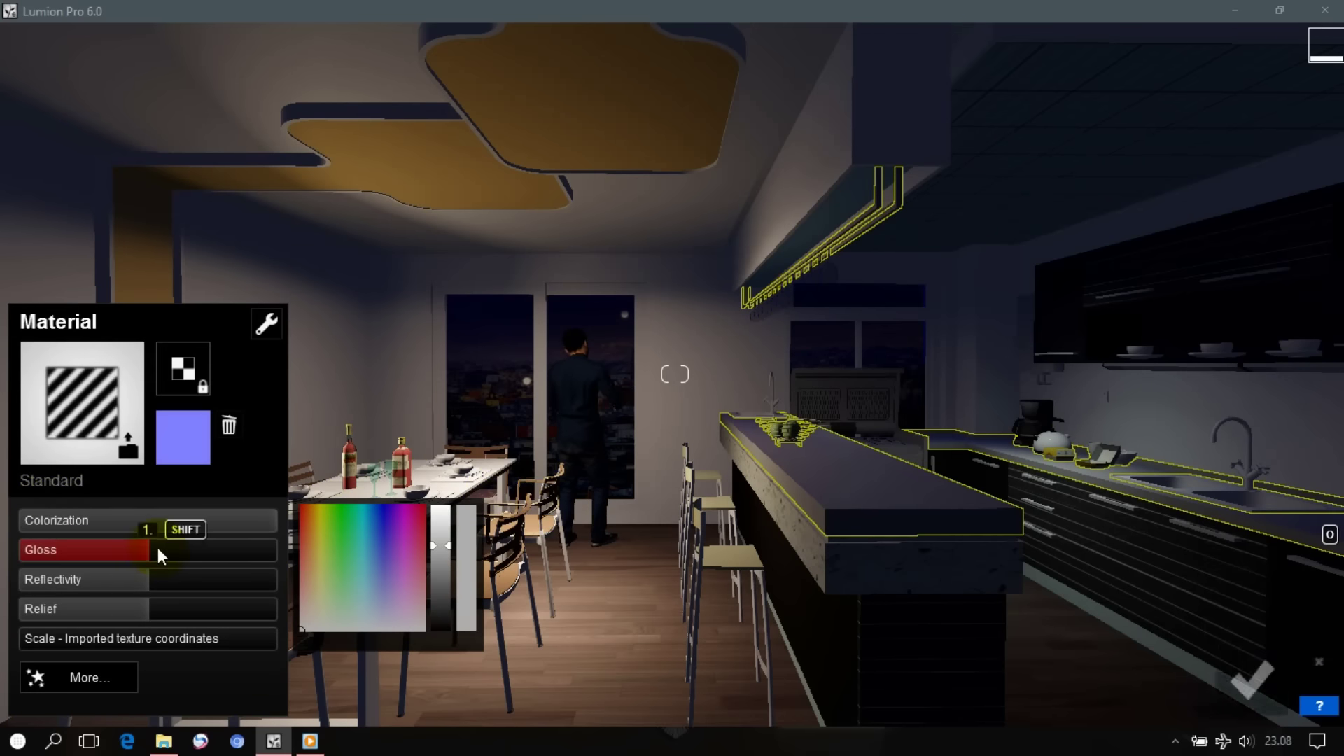
{"action": "left_click", "coordinate": [861, 553]}
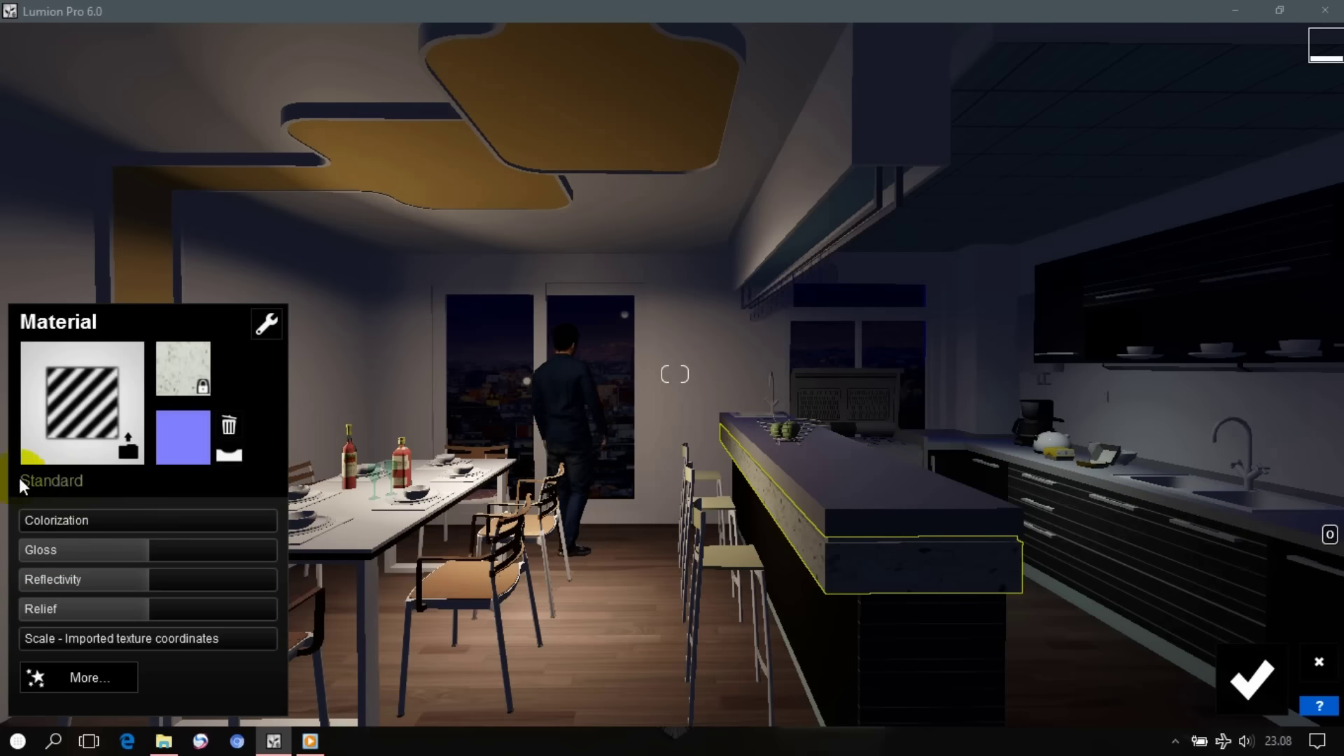
{"action": "key", "text": "shift"}
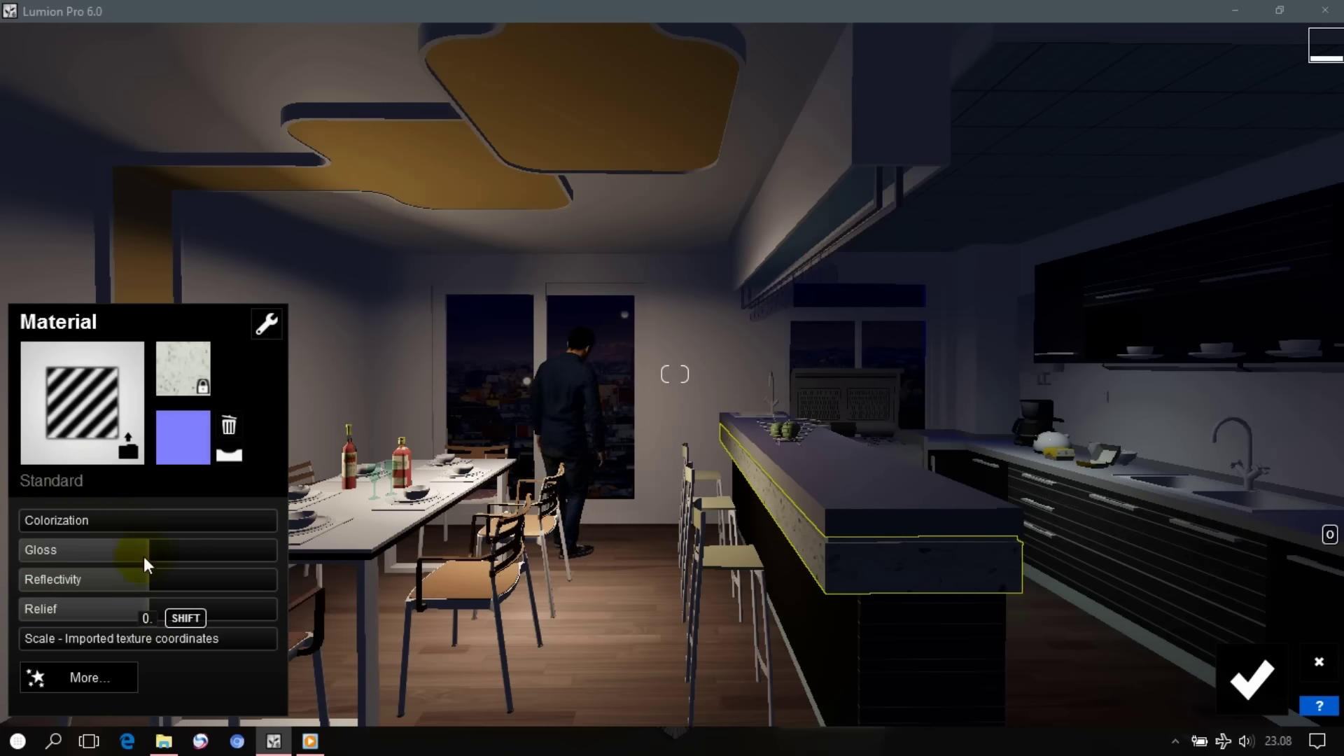
Give the kitchen cabinets a Standard material with gloss 0.9, then select the lower drawers
{"action": "left_click", "coordinate": [808, 639]}
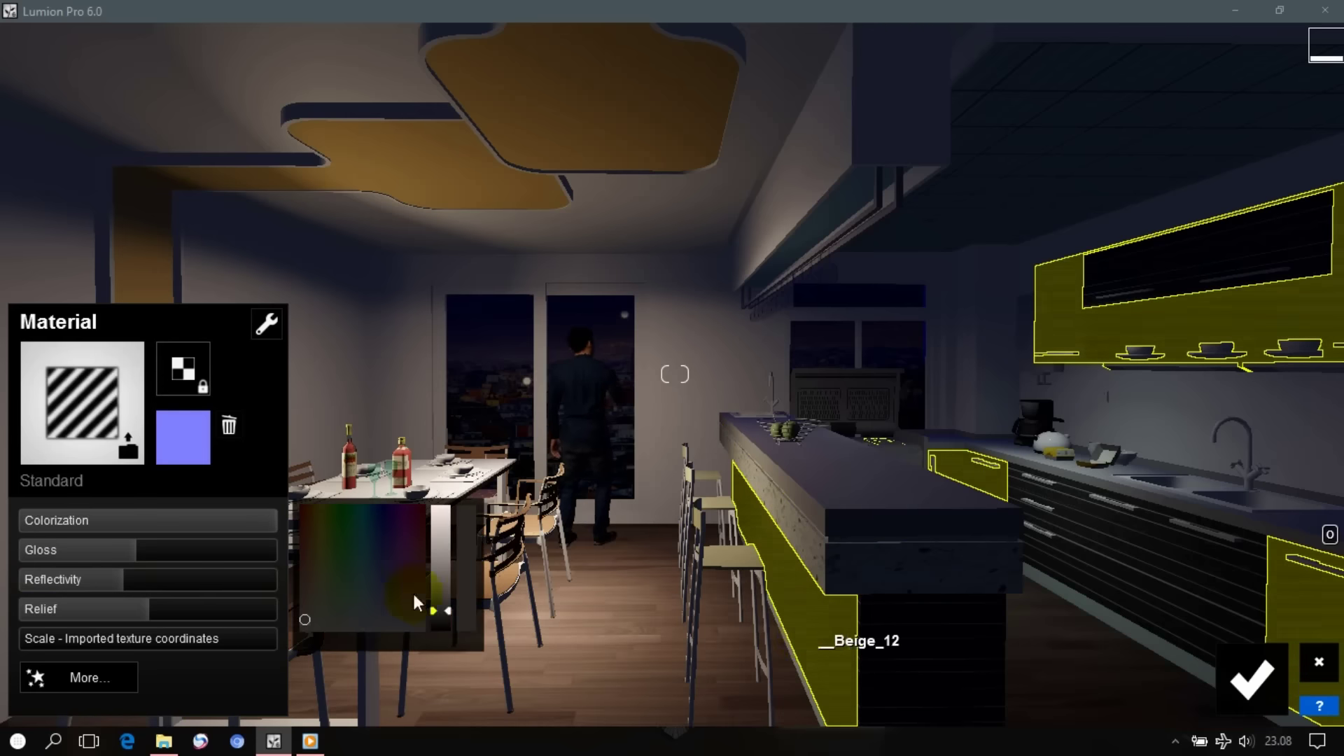
{"action": "left_click", "coordinate": [33, 481]}
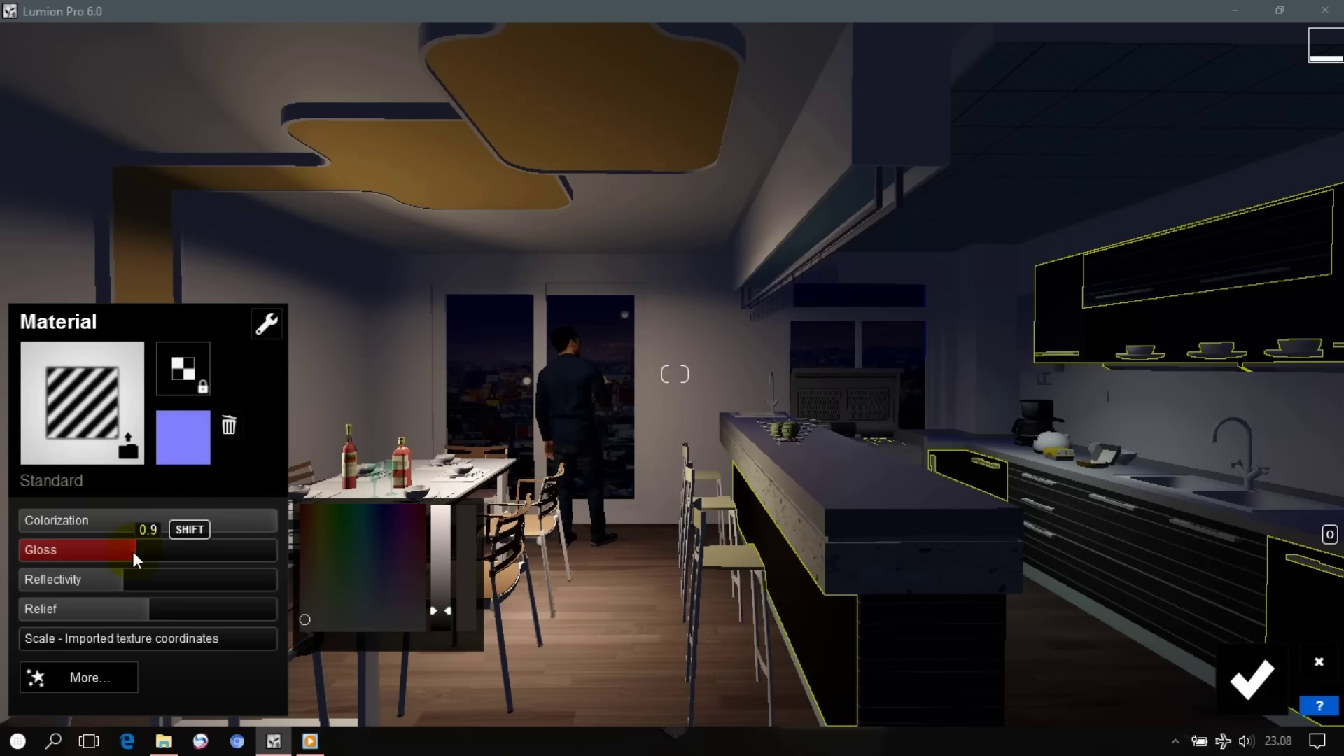
{"action": "left_click_drag", "start_coordinate": [135, 551], "coordinate": [129, 578]}
{"action": "right_click_drag", "start_coordinate": [128, 573], "coordinate": [683, 507]}
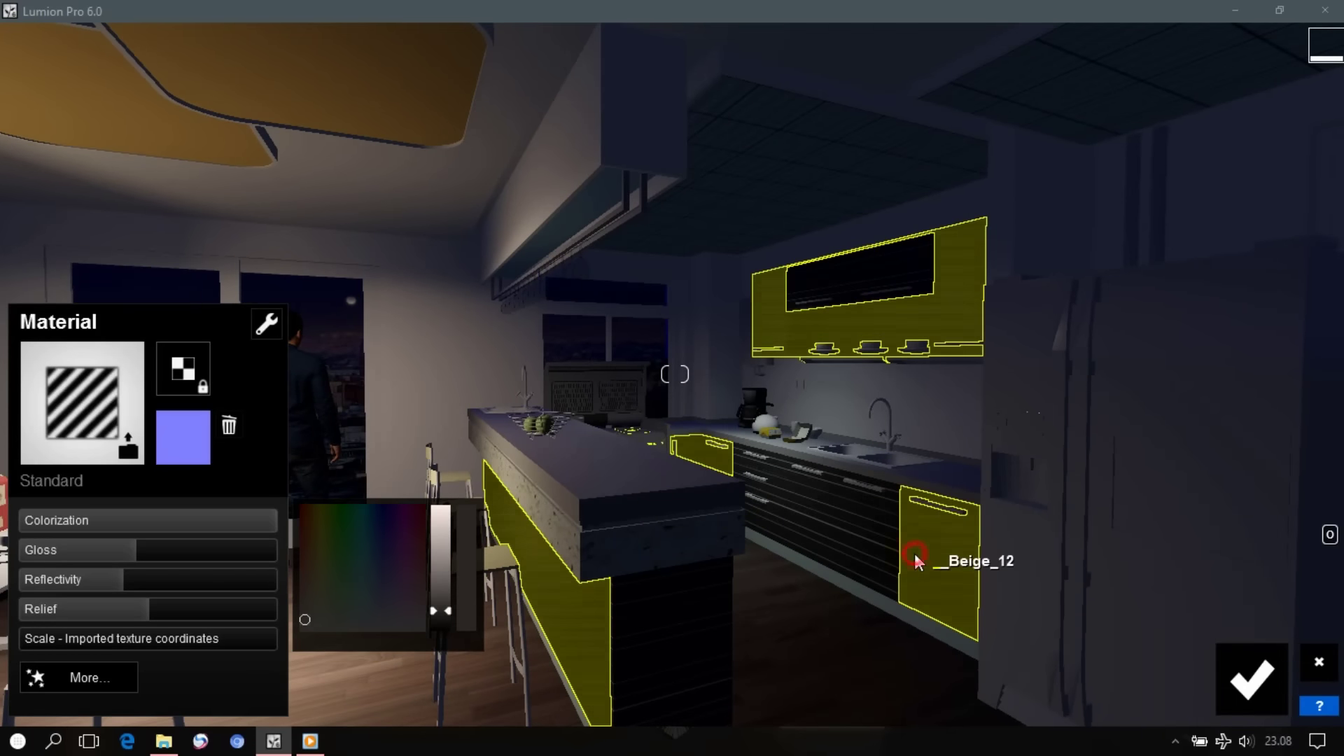
{"action": "left_click", "coordinate": [869, 535]}
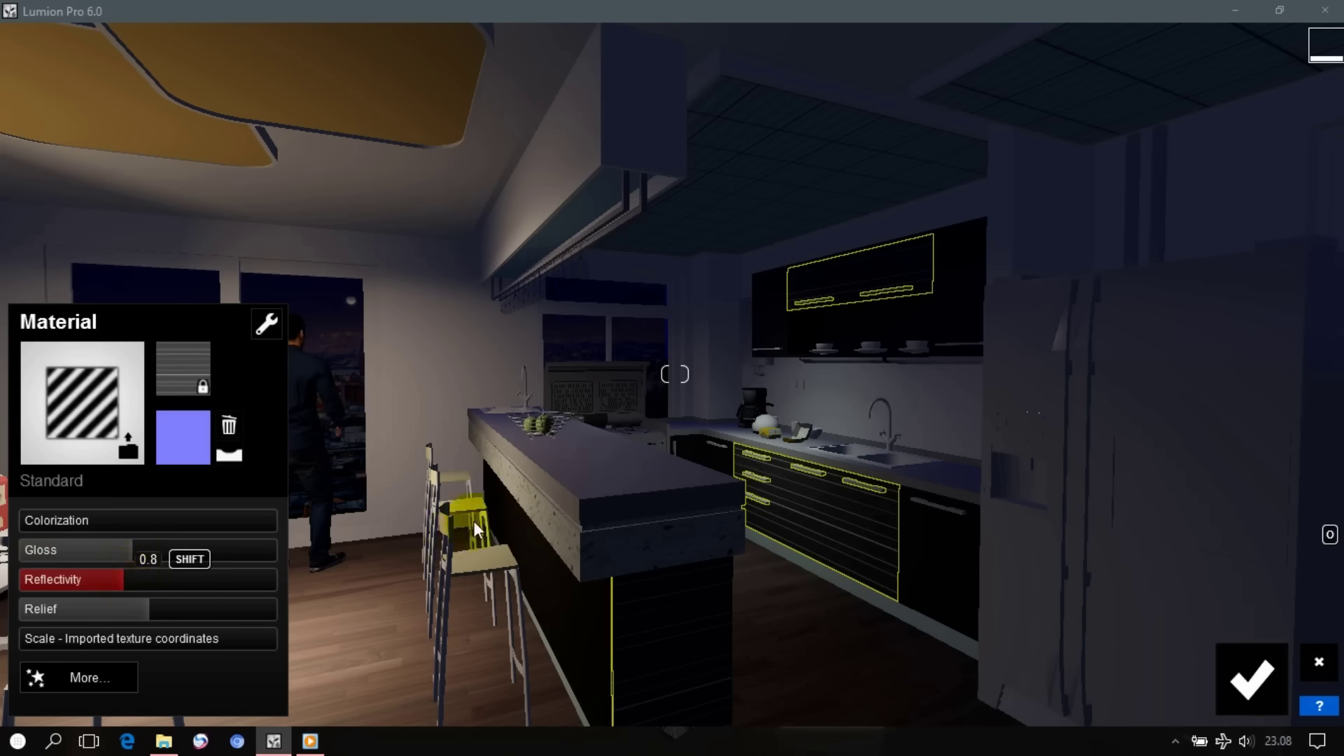
Give the fridge an Aluminium material with colorization 0.6
{"action": "right_click_drag", "start_coordinate": [490, 532], "coordinate": [823, 510]}
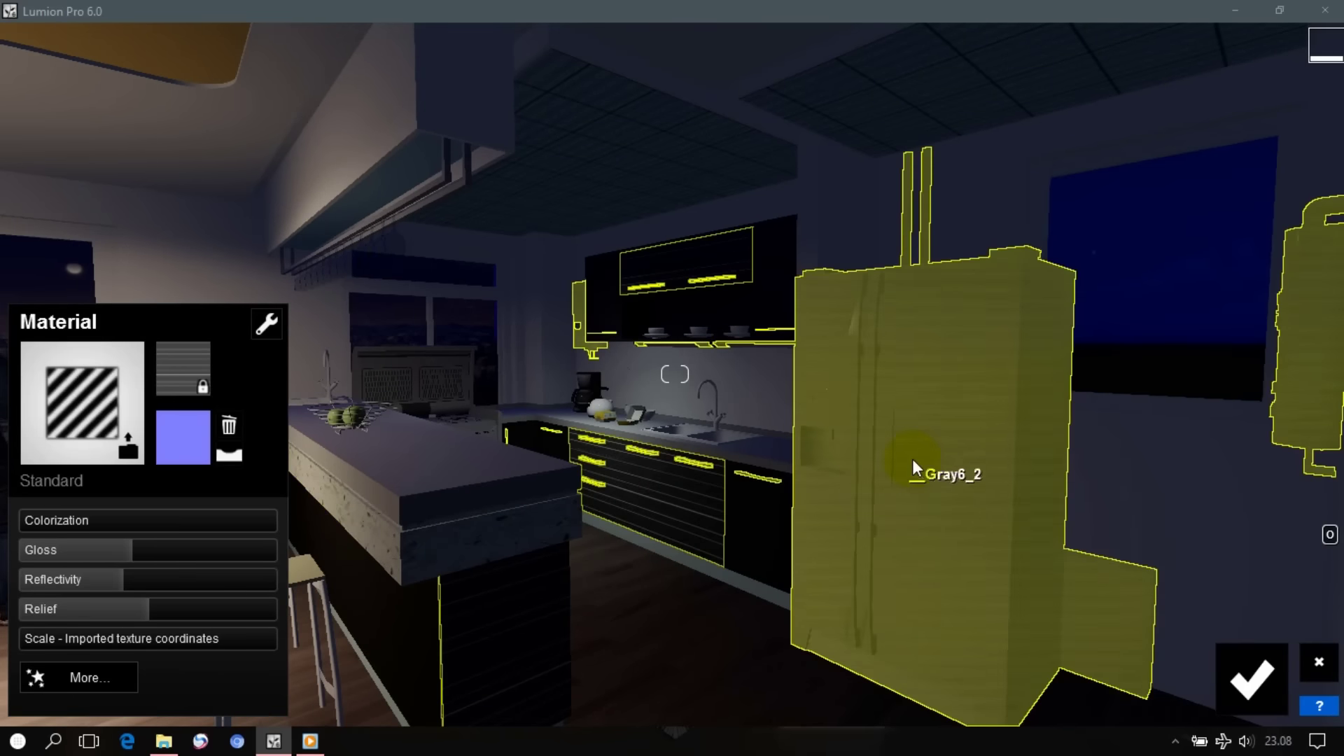
{"action": "left_click", "coordinate": [913, 460]}
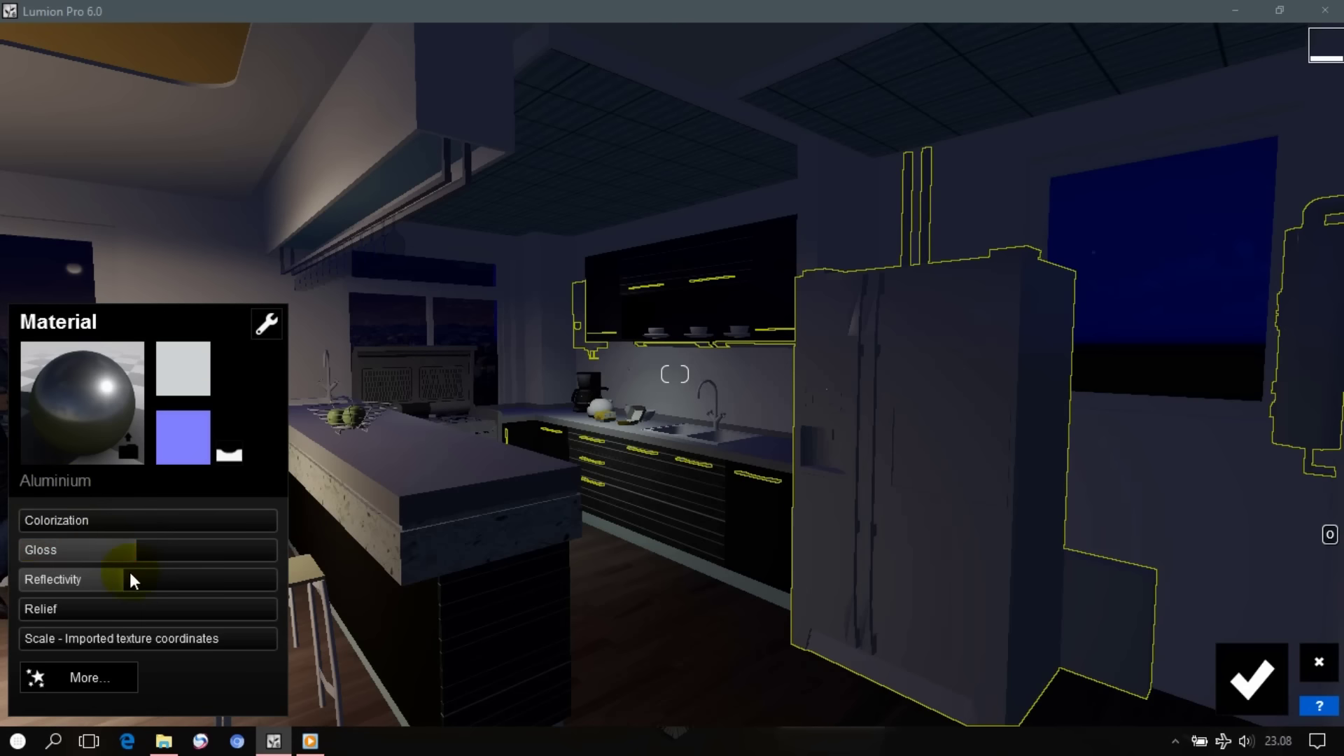
{"action": "left_click_drag", "start_coordinate": [48, 521], "coordinate": [3, 529]}
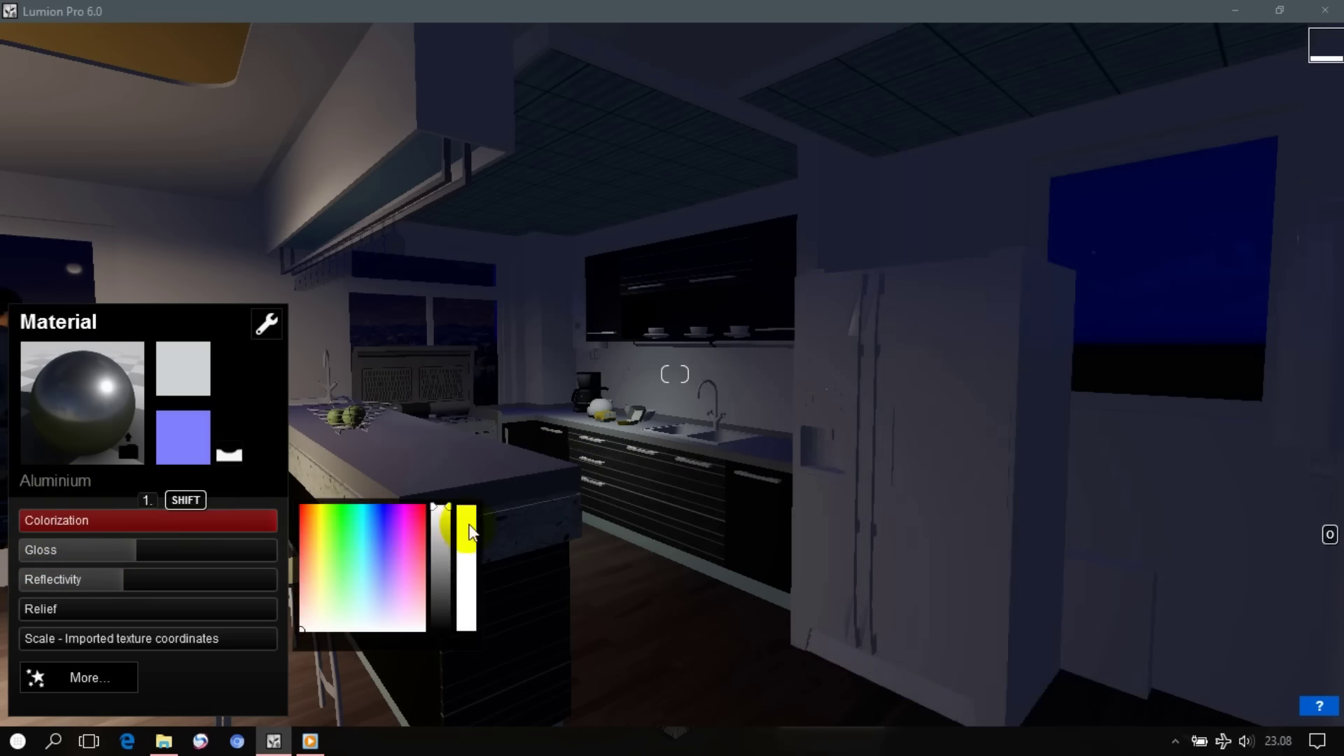
{"action": "right_click_drag", "start_coordinate": [4, 528], "coordinate": [4, 539]}
{"action": "key", "text": "w"}
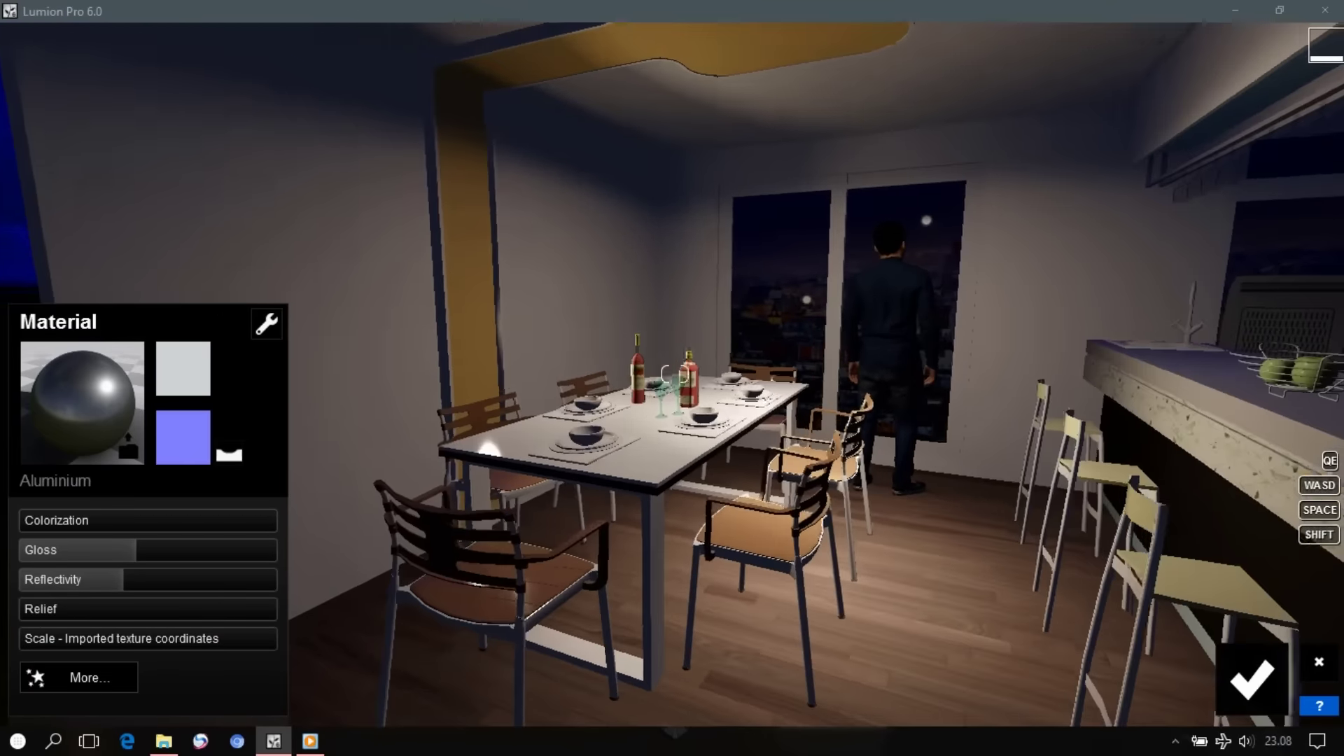
Give the dining chairs a wood Standard material
{"action": "key", "text": "w"}
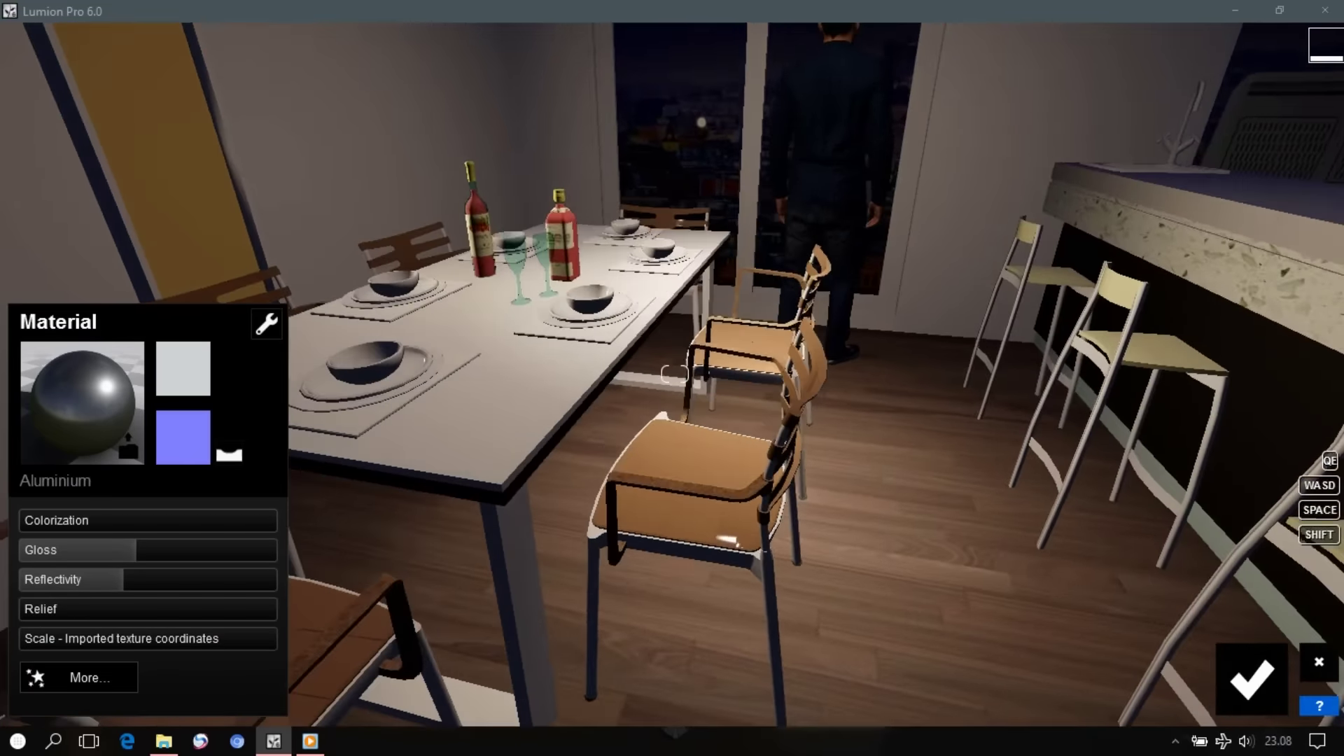
{"action": "left_click", "coordinate": [670, 513]}
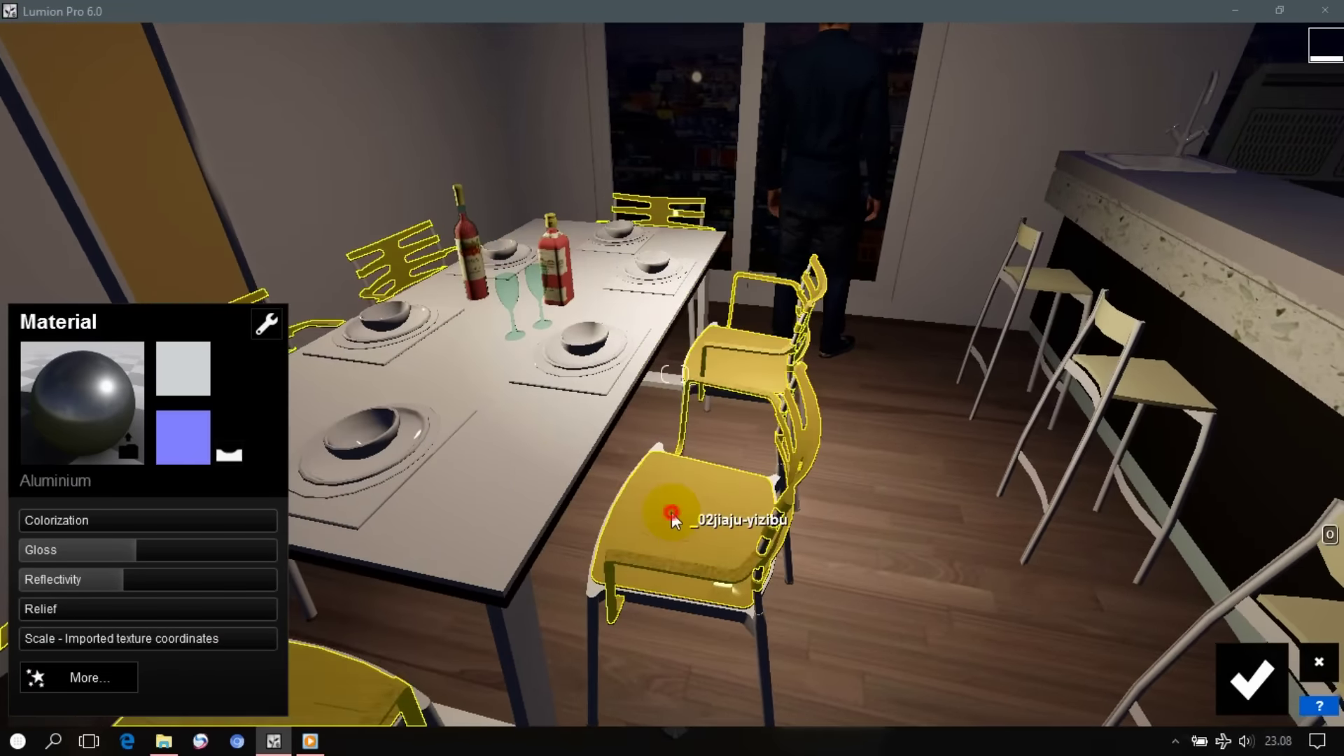
{"action": "left_click", "coordinate": [58, 480]}
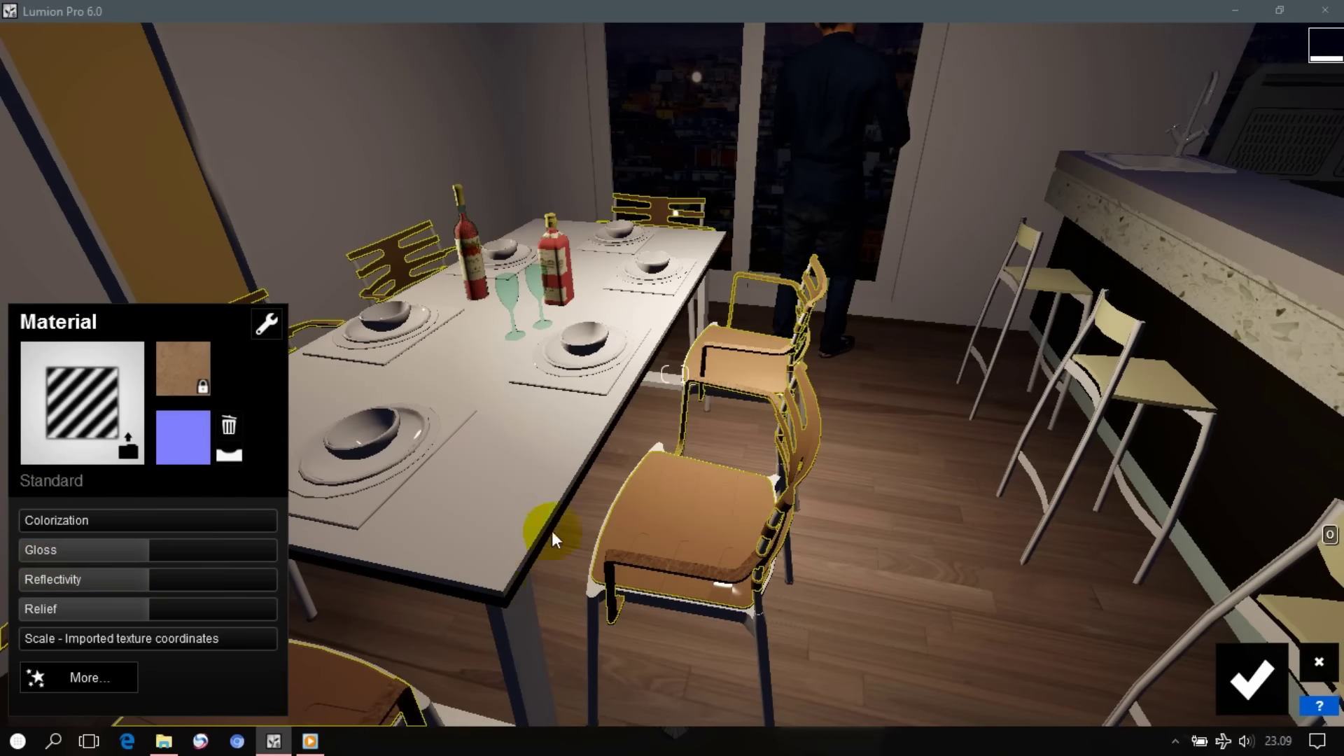
Fine-tune the gloss and reflectivity of the dining table and plates, then select the second chair model
{"action": "left_click", "coordinate": [511, 512]}
{"action": "key", "text": "shift"}
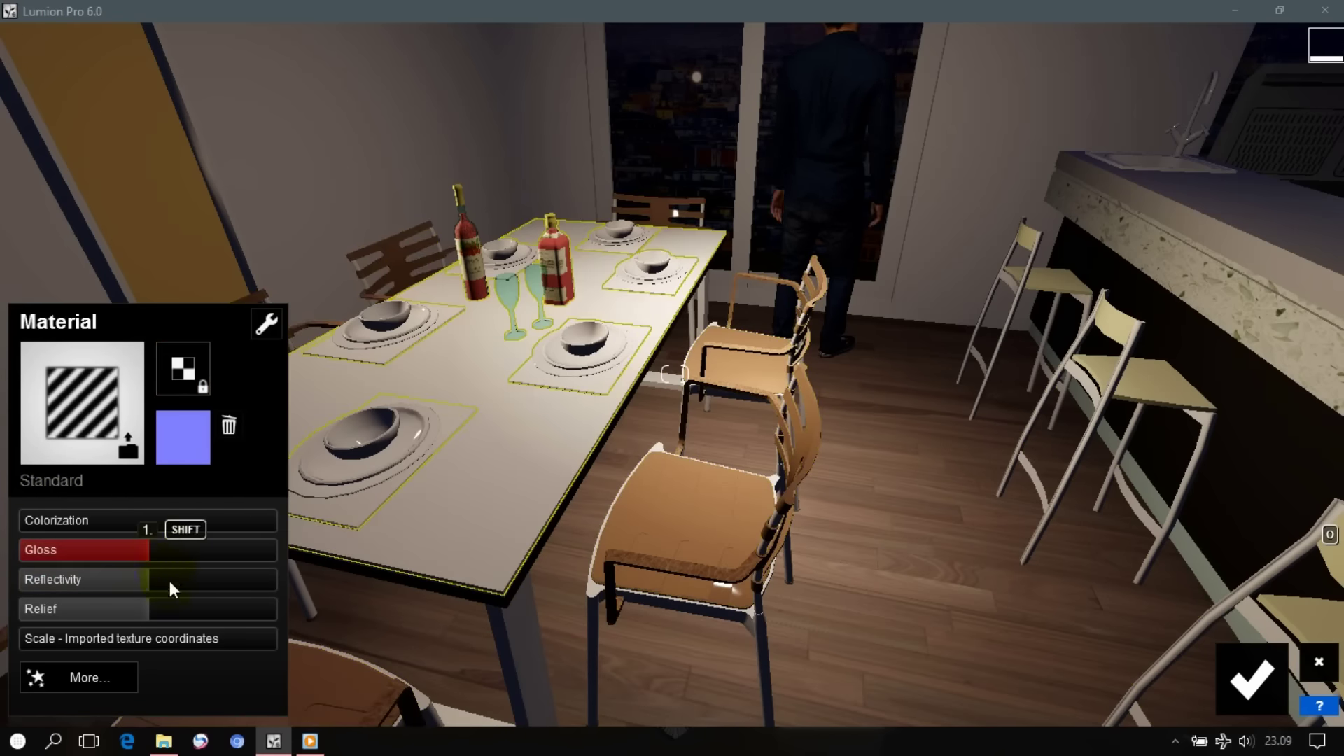
{"action": "left_click", "coordinate": [581, 343]}
{"action": "key", "text": "shift"}
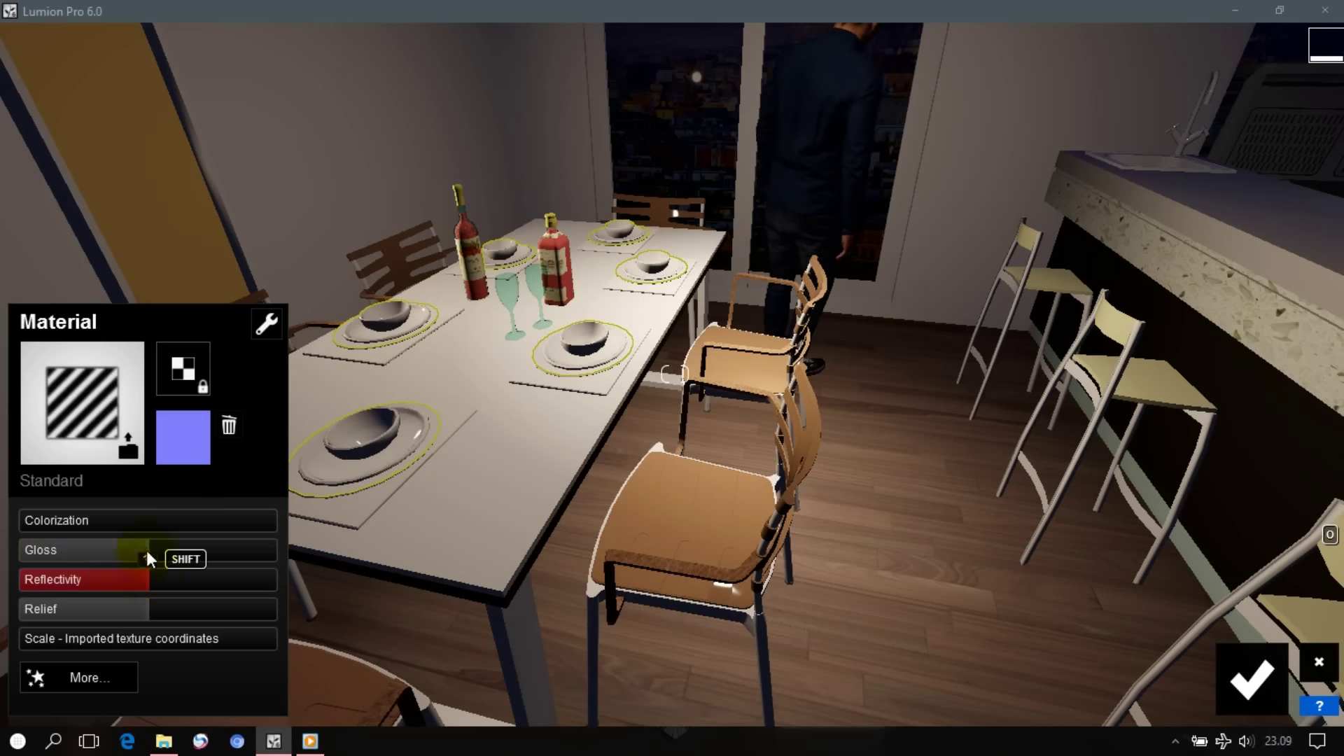
{"action": "left_click", "coordinate": [595, 592]}
{"action": "mouse_move", "coordinate": [136, 549]}
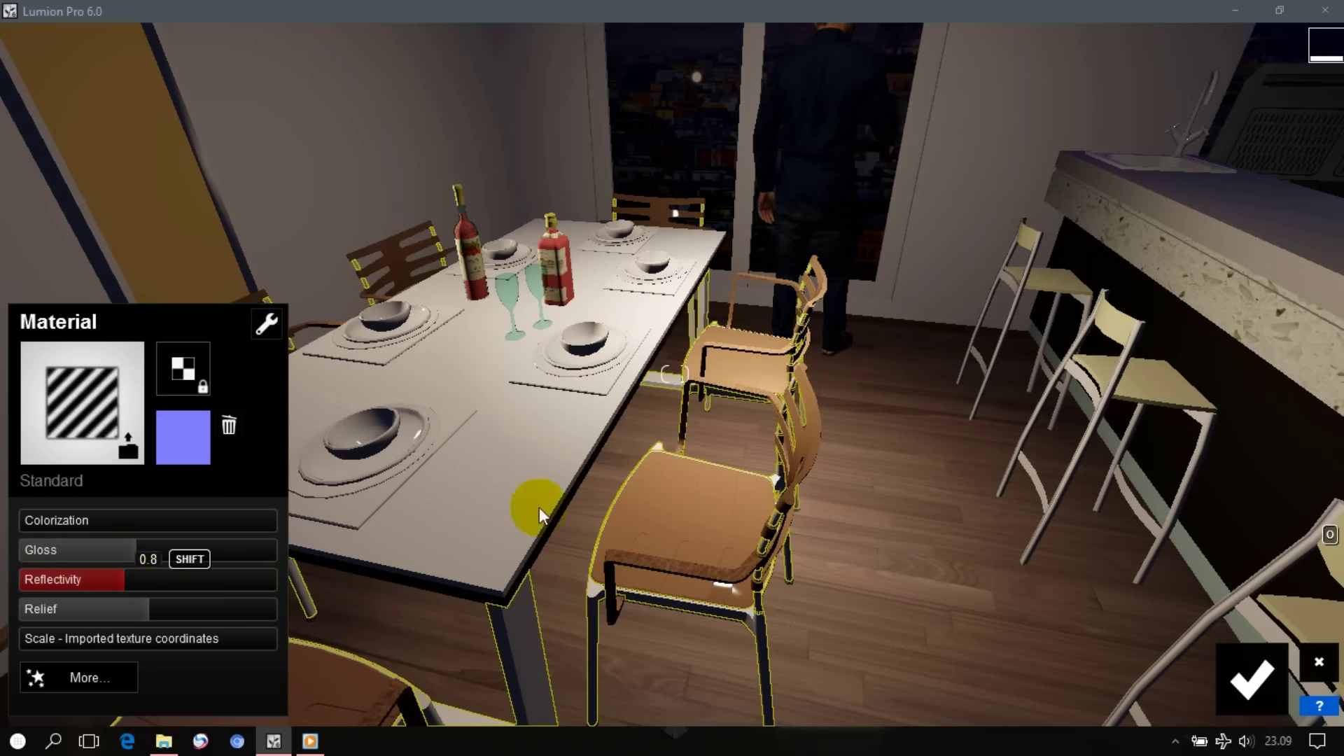
{"action": "scroll", "coordinate": [567, 483], "scroll_direction": "down", "scroll_amount": 5}
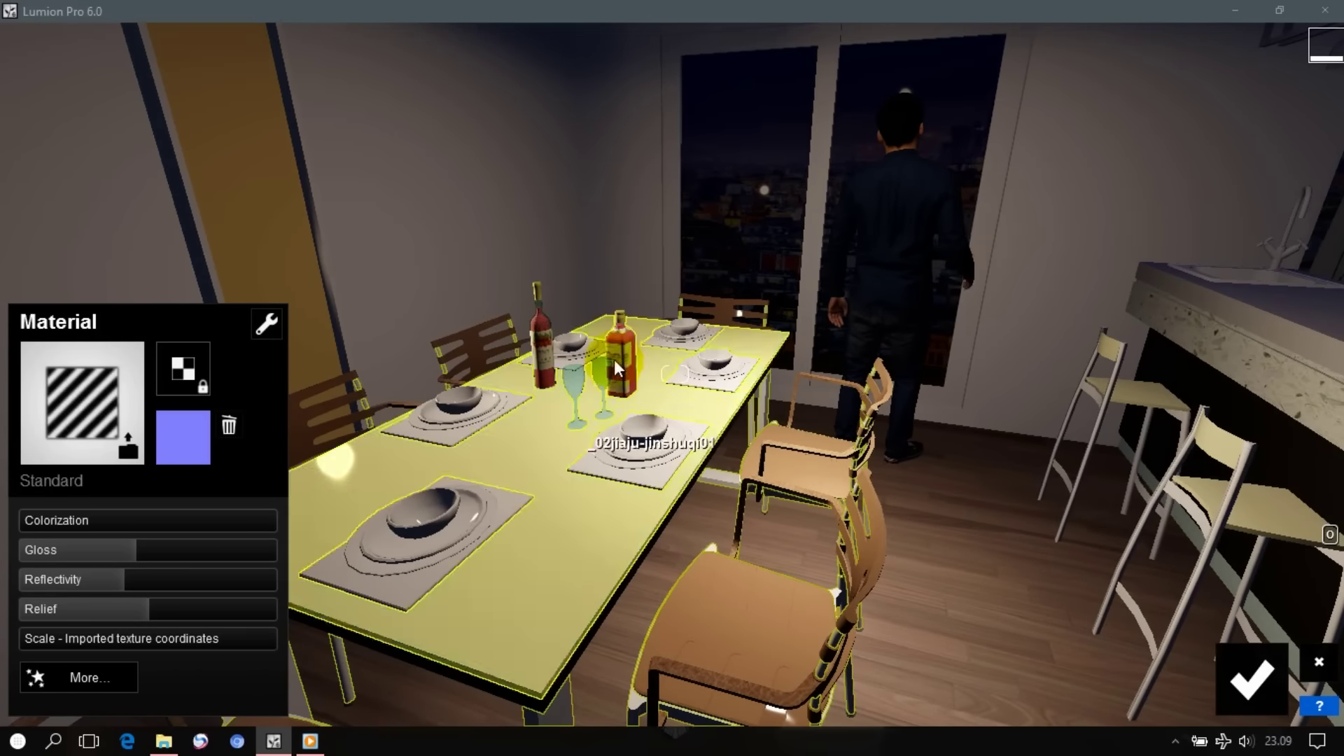
Check the wine glasses' Interior_Glass_002 material, then open the apples' Standard material colour picker
{"action": "left_click", "coordinate": [626, 340]}
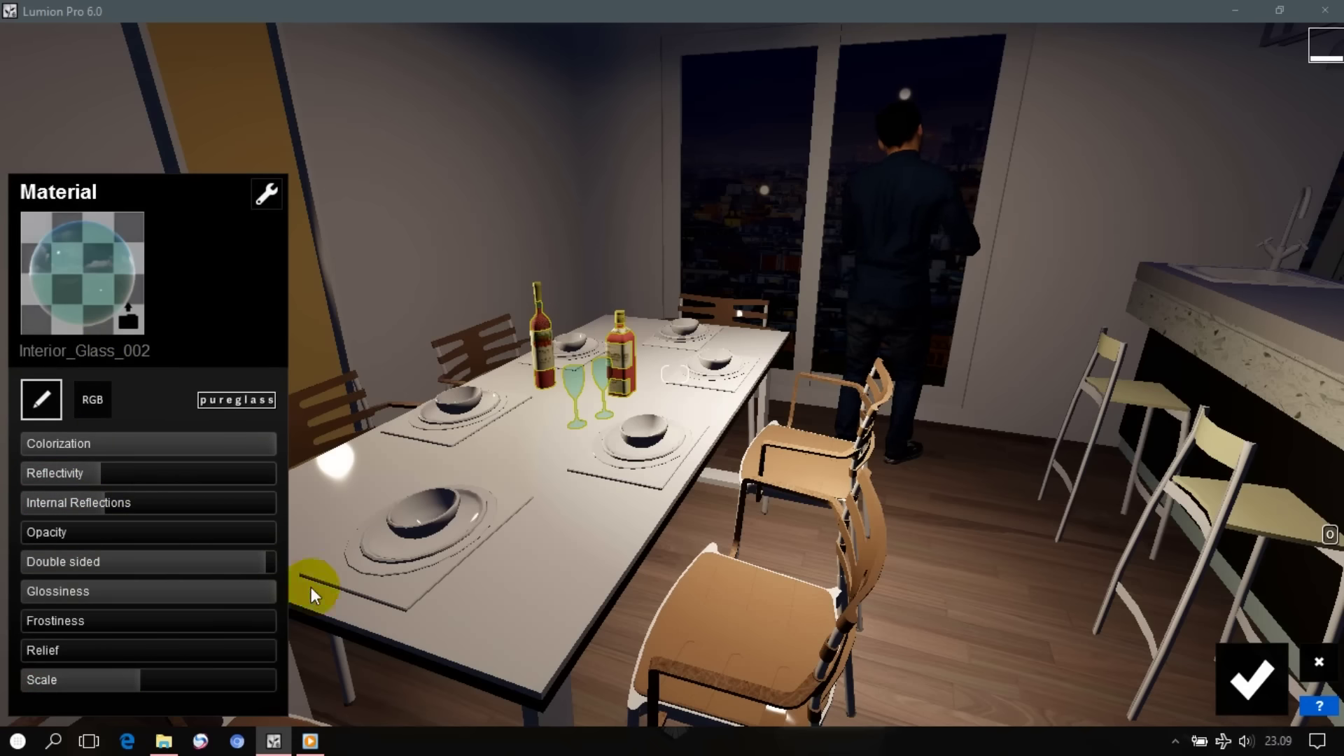
{"action": "mouse_move", "coordinate": [574, 379]}
{"action": "right_mouse_down"}
{"action": "mouse_move", "coordinate": [674, 374]}
{"action": "mouse_move", "coordinate": [577, 396]}
{"action": "right_mouse_up"}
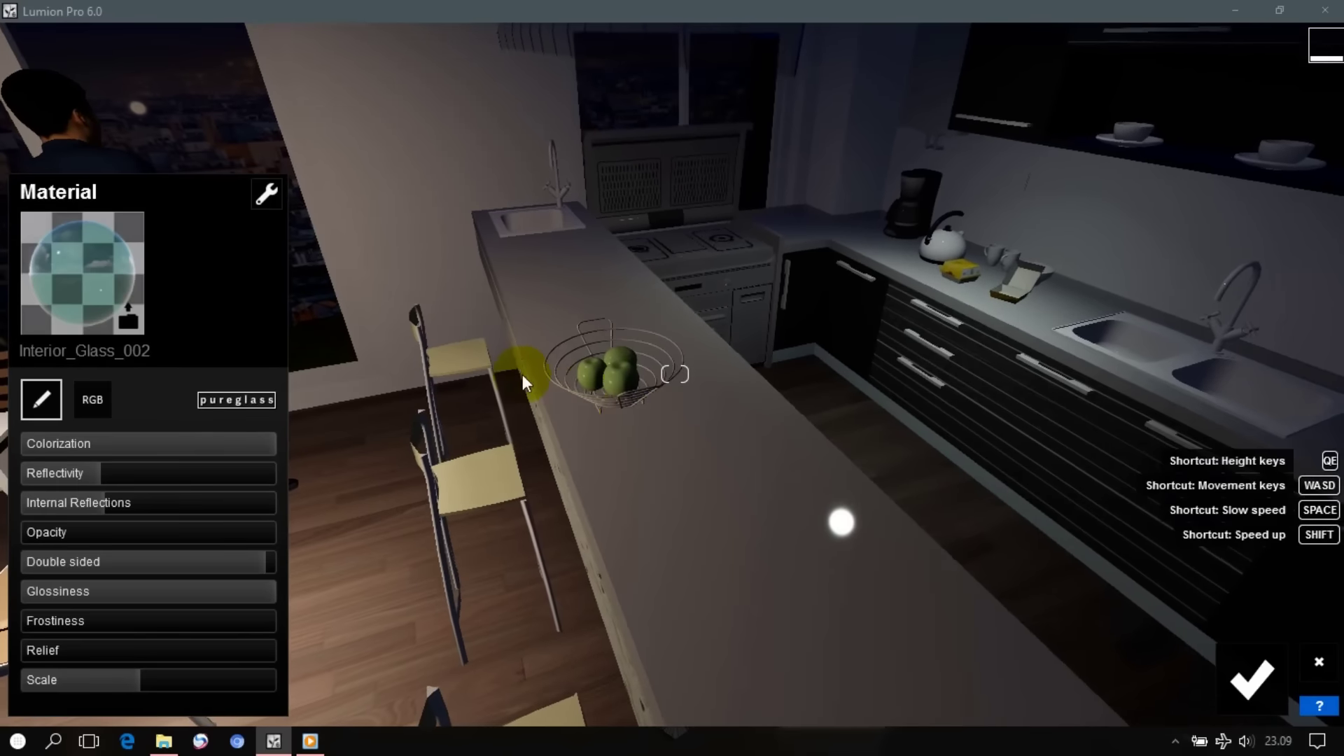
{"action": "left_click", "coordinate": [590, 378]}
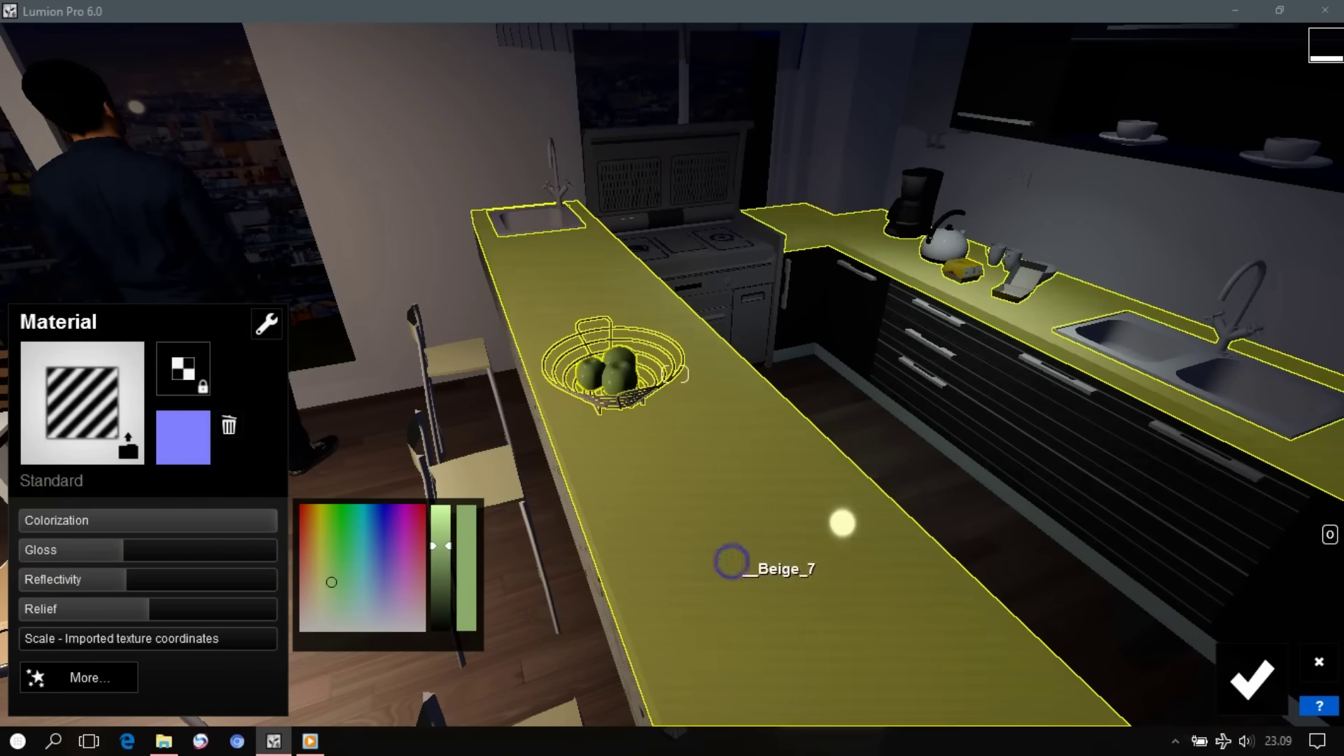
Swing the camera across the counter toward the dining table and step forward and back
{"action": "right_click_drag", "start_coordinate": [725, 558], "coordinate": [630, 560]}
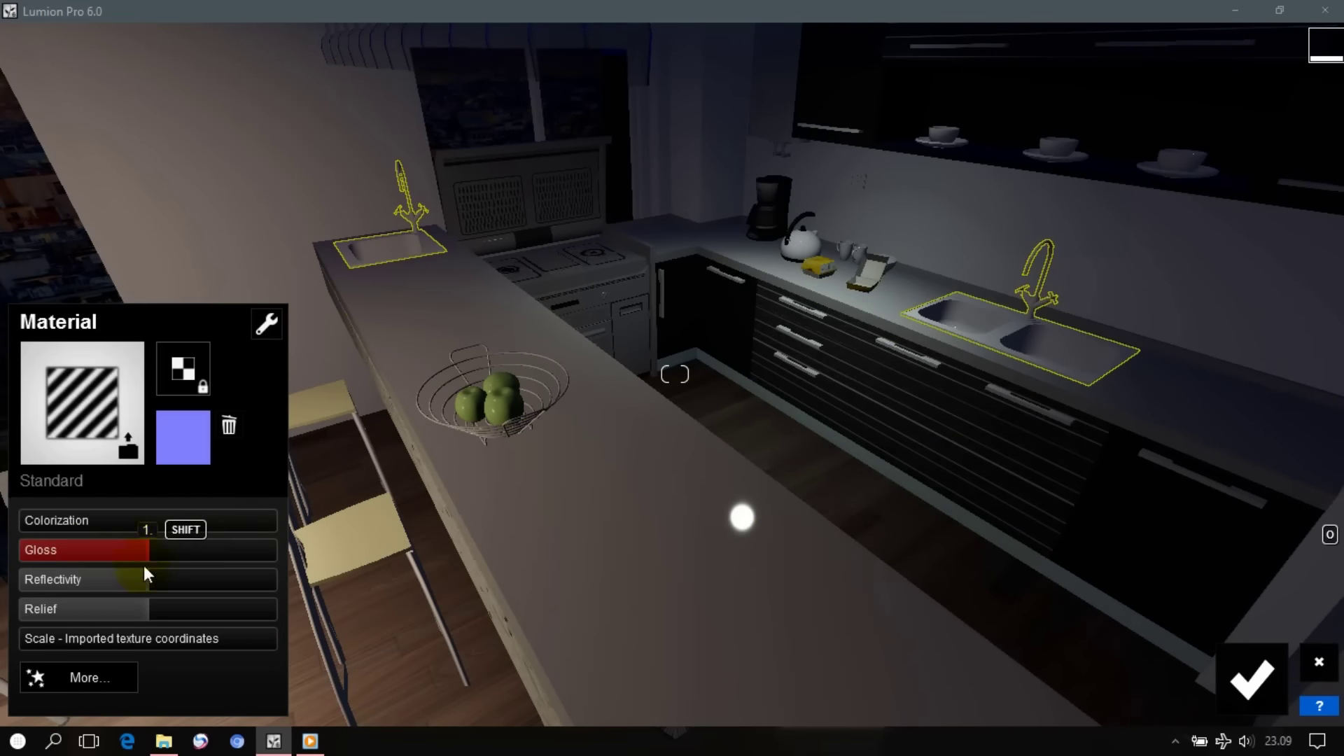
{"action": "right_click_drag", "start_coordinate": [471, 485], "coordinate": [294, 490]}
{"action": "key", "text": "w"}
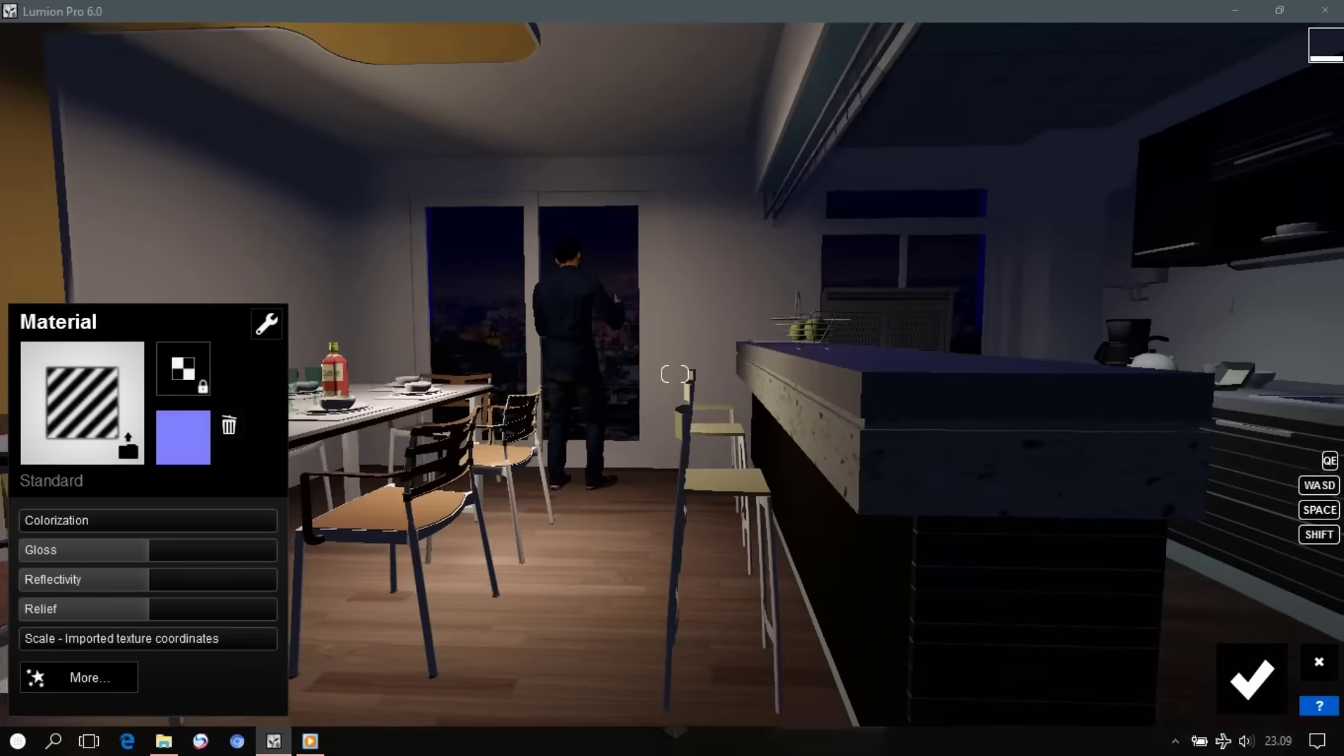
{"action": "key", "text": "s"}
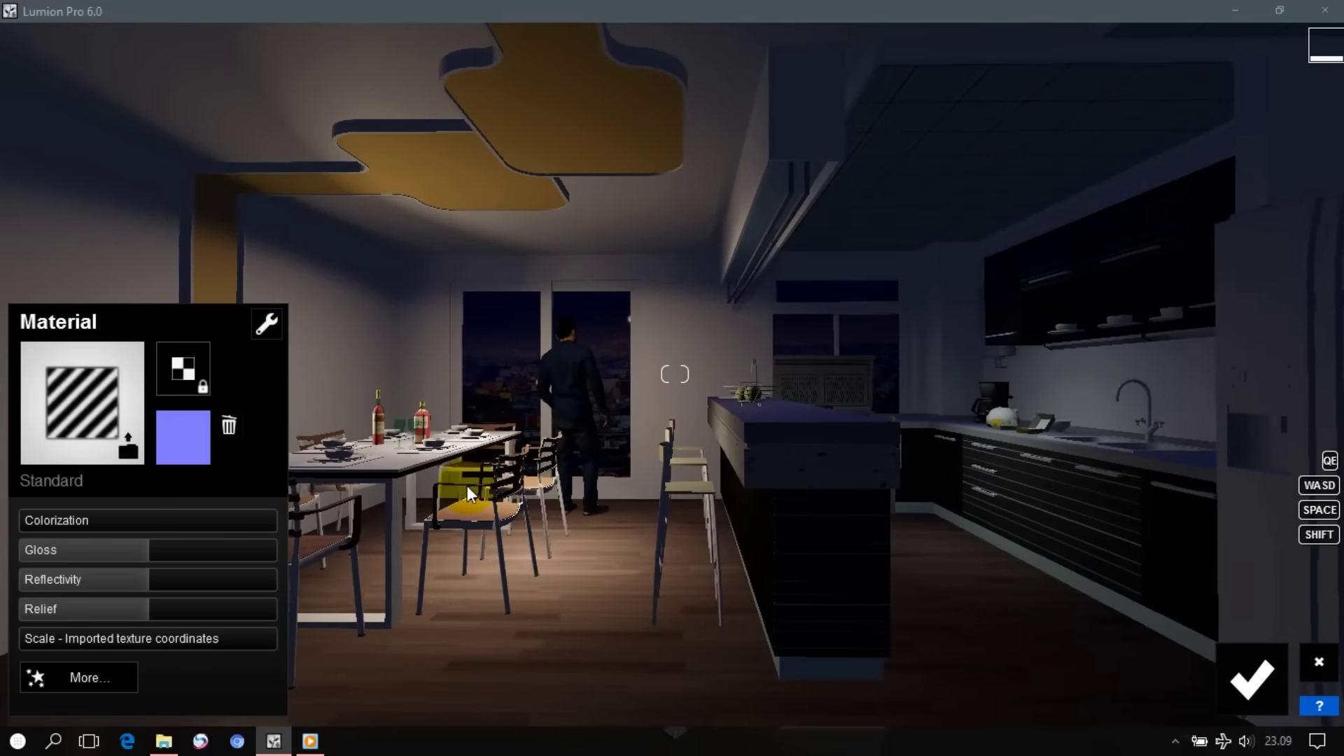
Make the dining ceiling panel emissive with a lighter, warm light colour
{"action": "left_click", "coordinate": [149, 350]}
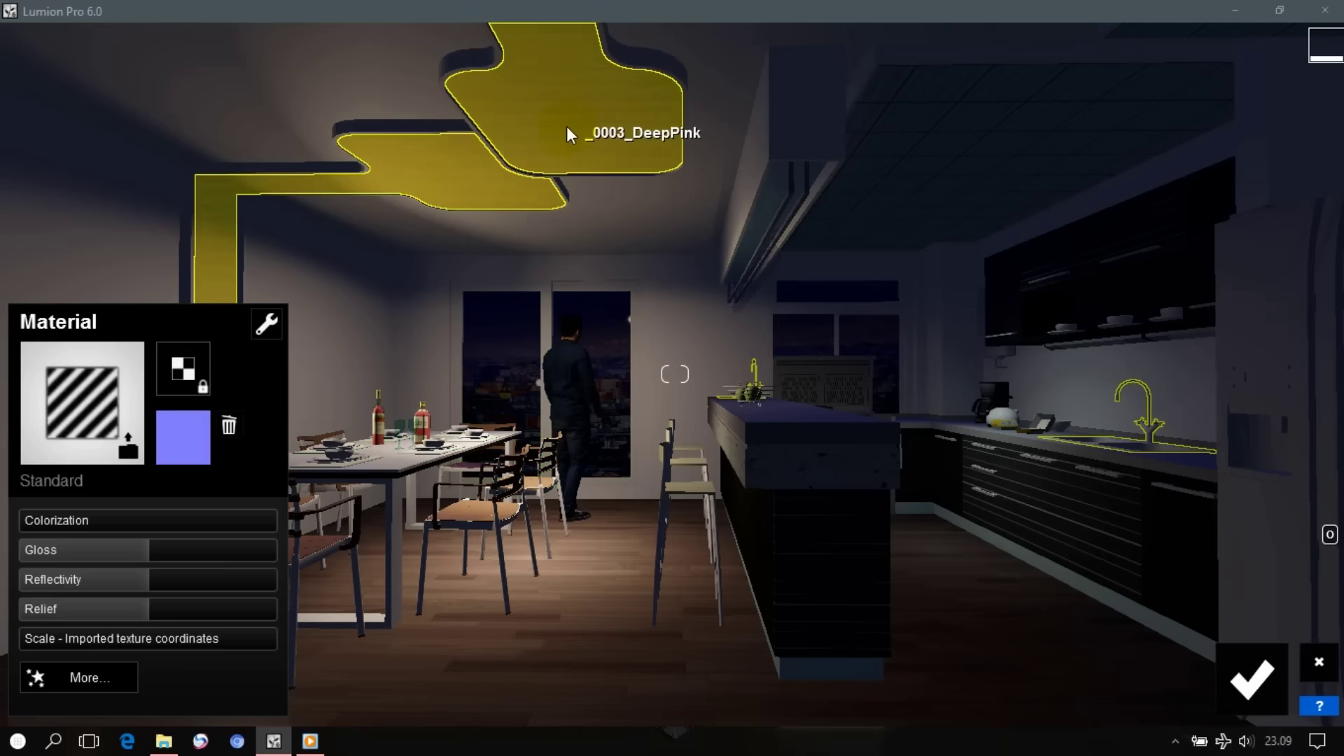
{"action": "left_click", "coordinate": [566, 126]}
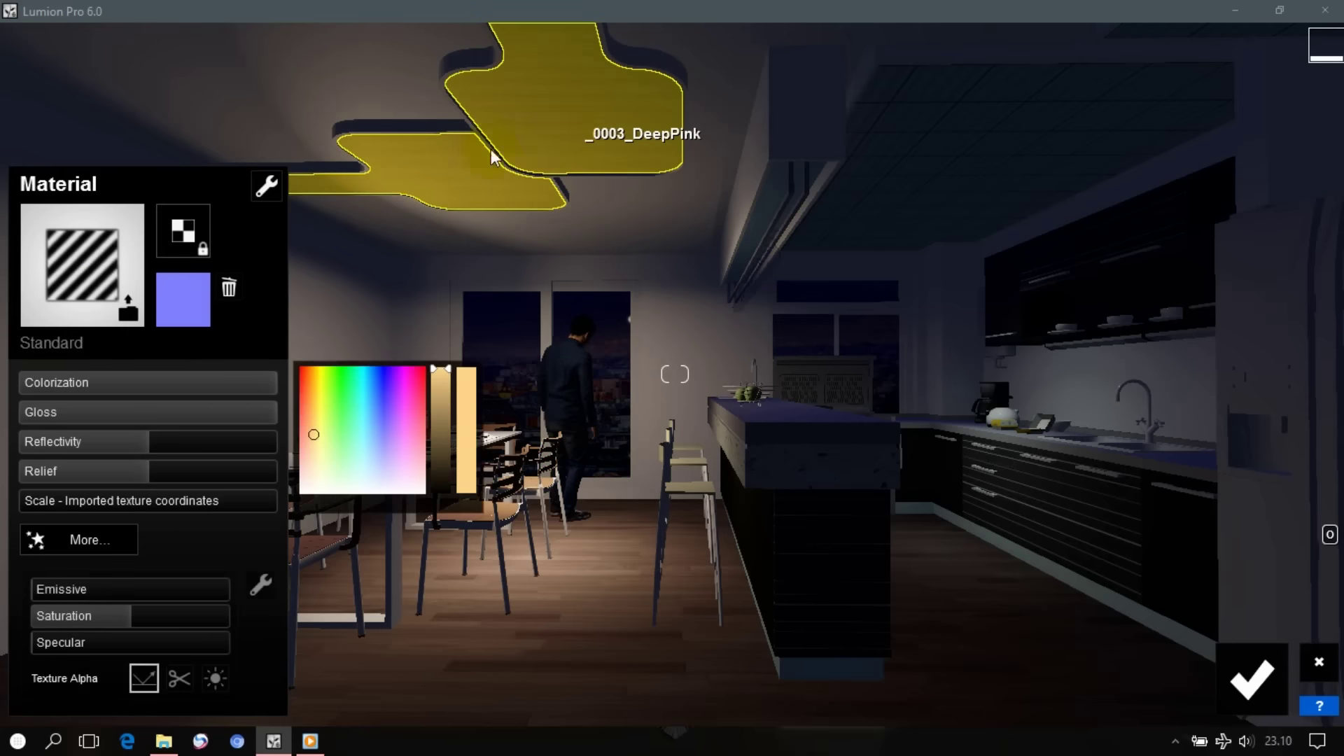
{"action": "left_click", "coordinate": [39, 591]}
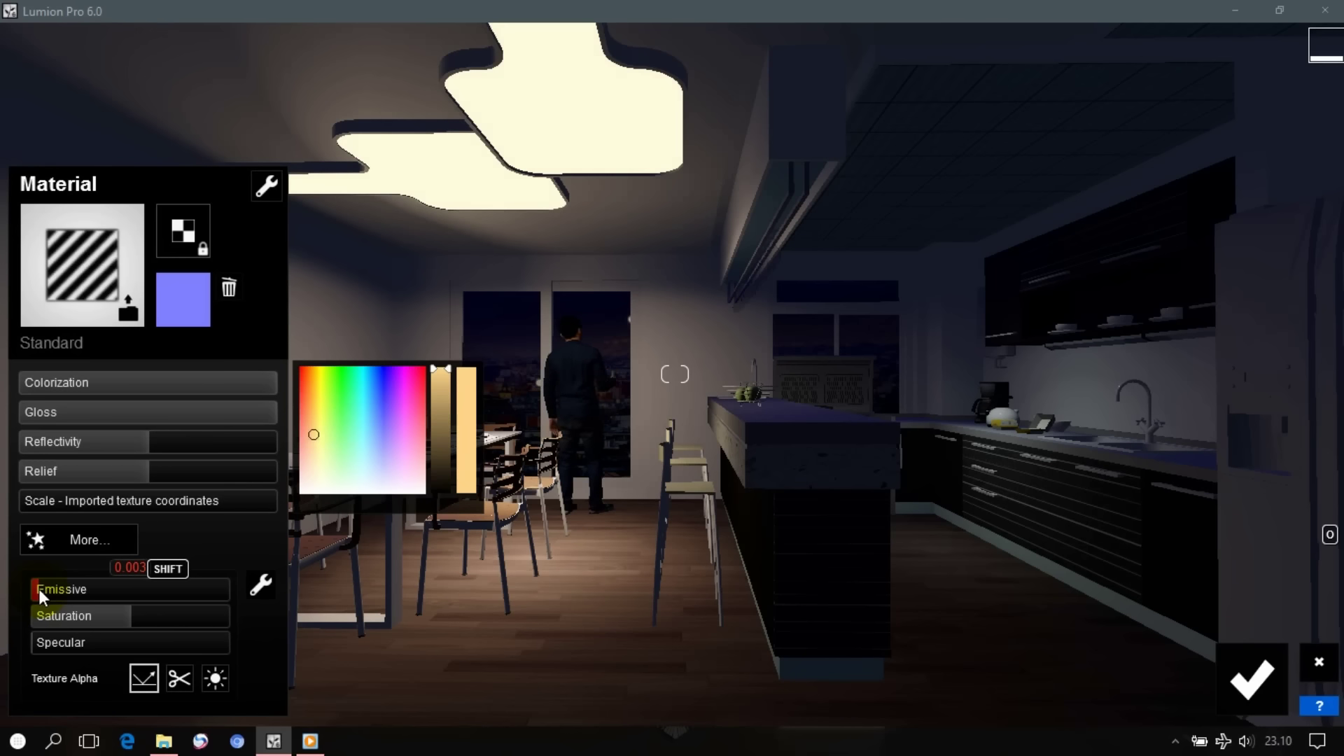
{"action": "left_click", "coordinate": [444, 369]}
{"action": "left_click", "coordinate": [326, 441]}
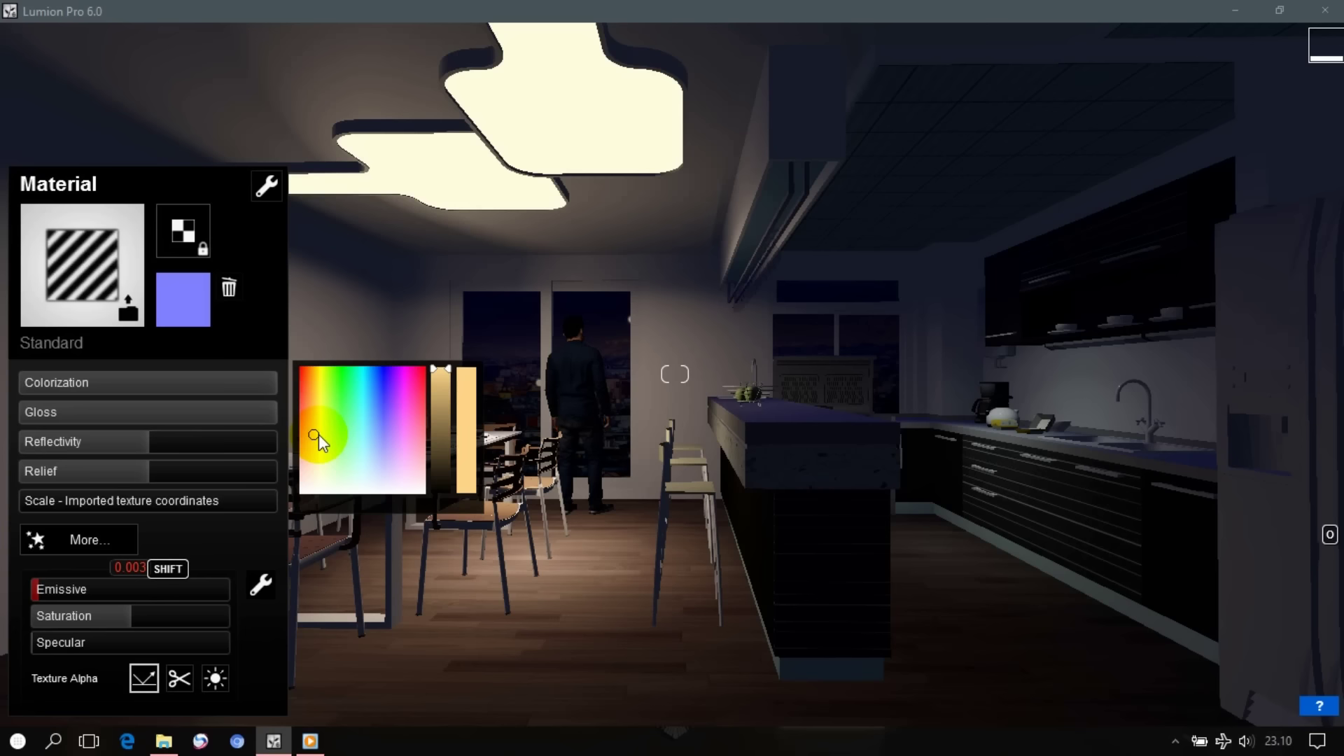
Set the kitchen strip light's emissive to 0.006 with a pale blue tint and adjusted saturation
{"action": "left_click", "coordinate": [768, 197]}
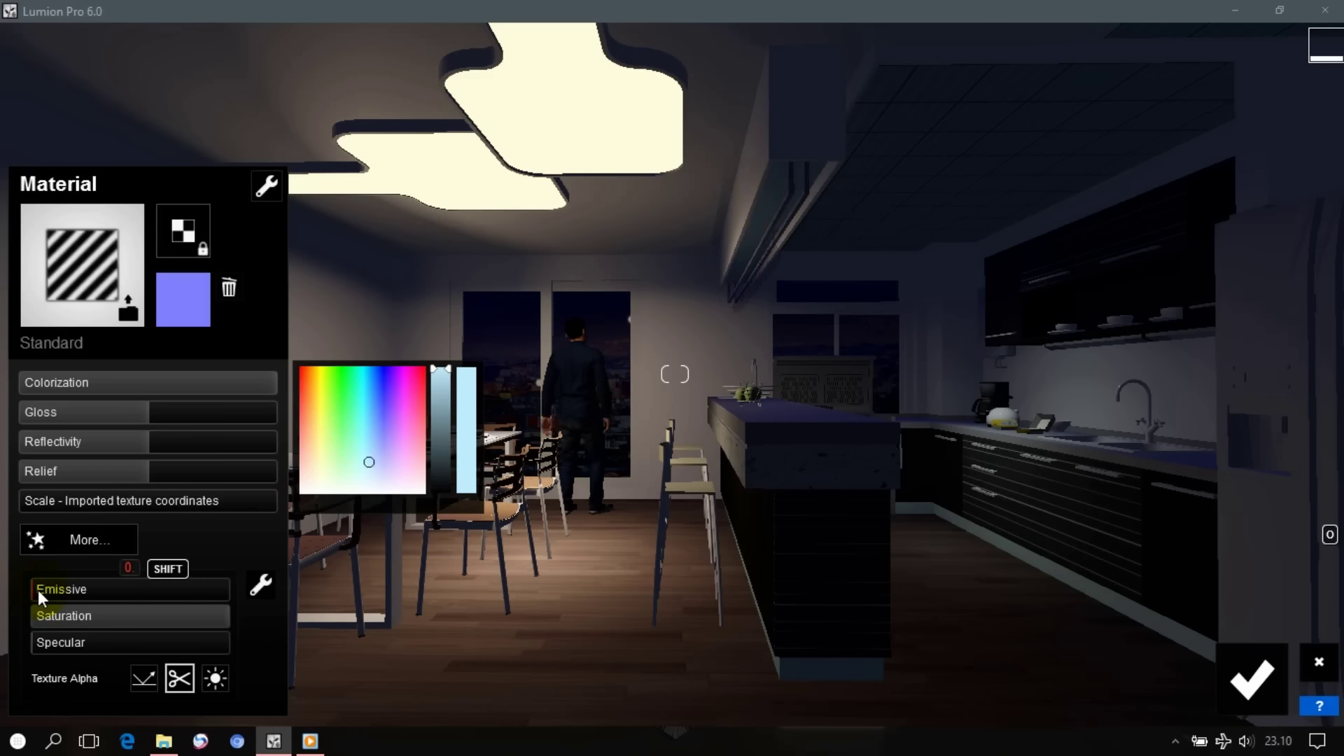
{"action": "type", "text": "00"}
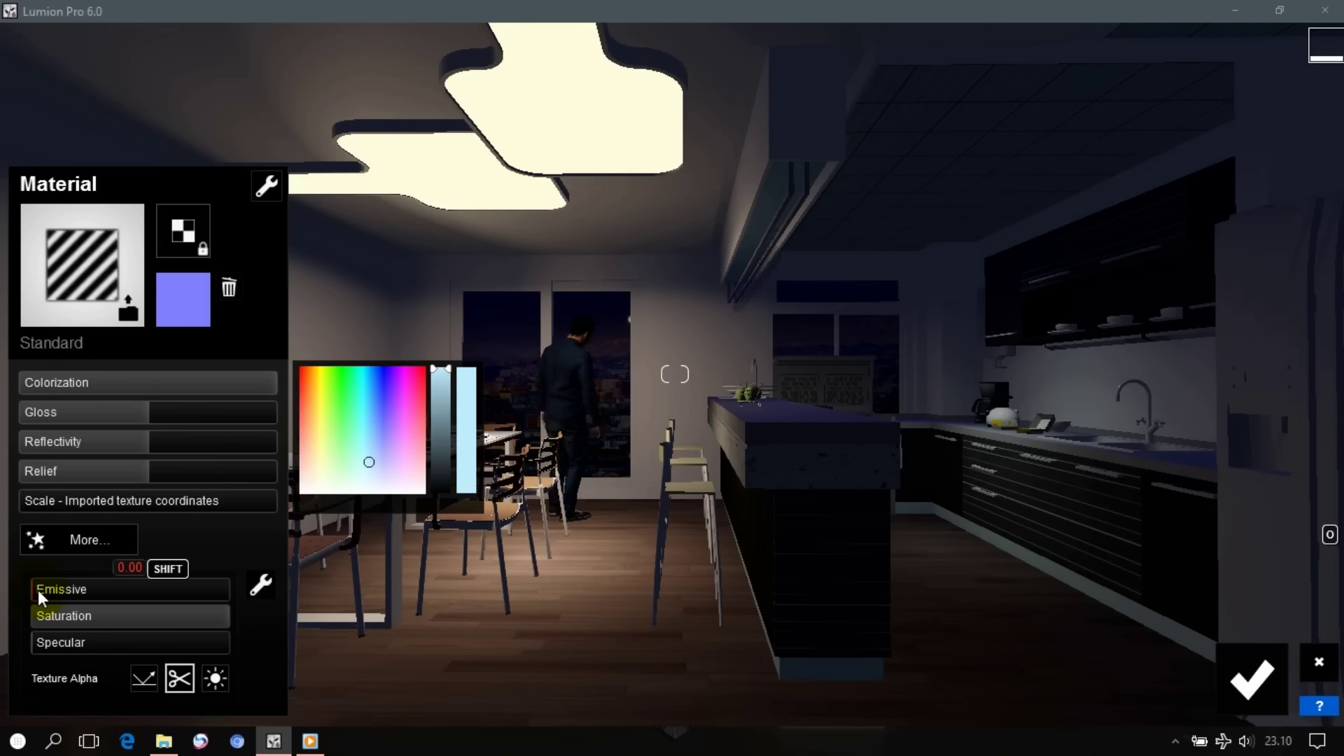
{"action": "type", "text": "6"}
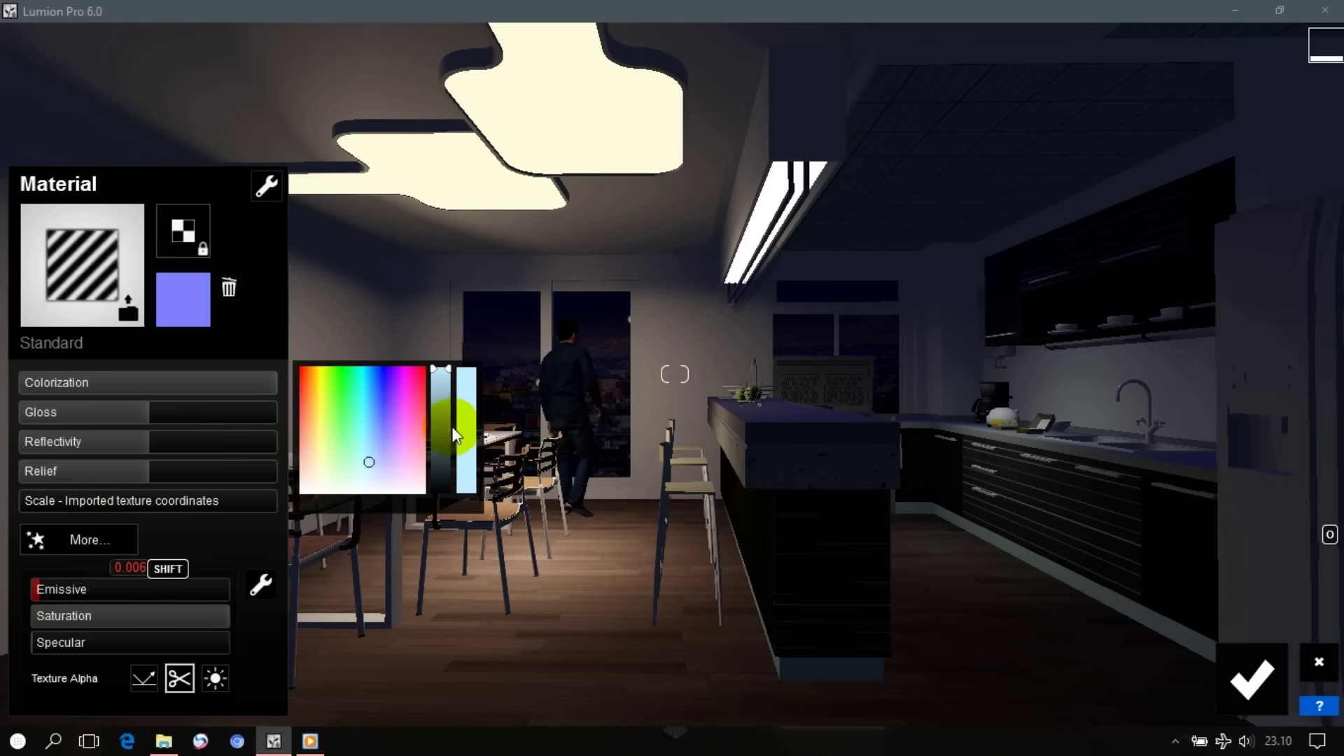
{"action": "left_click", "coordinate": [368, 464]}
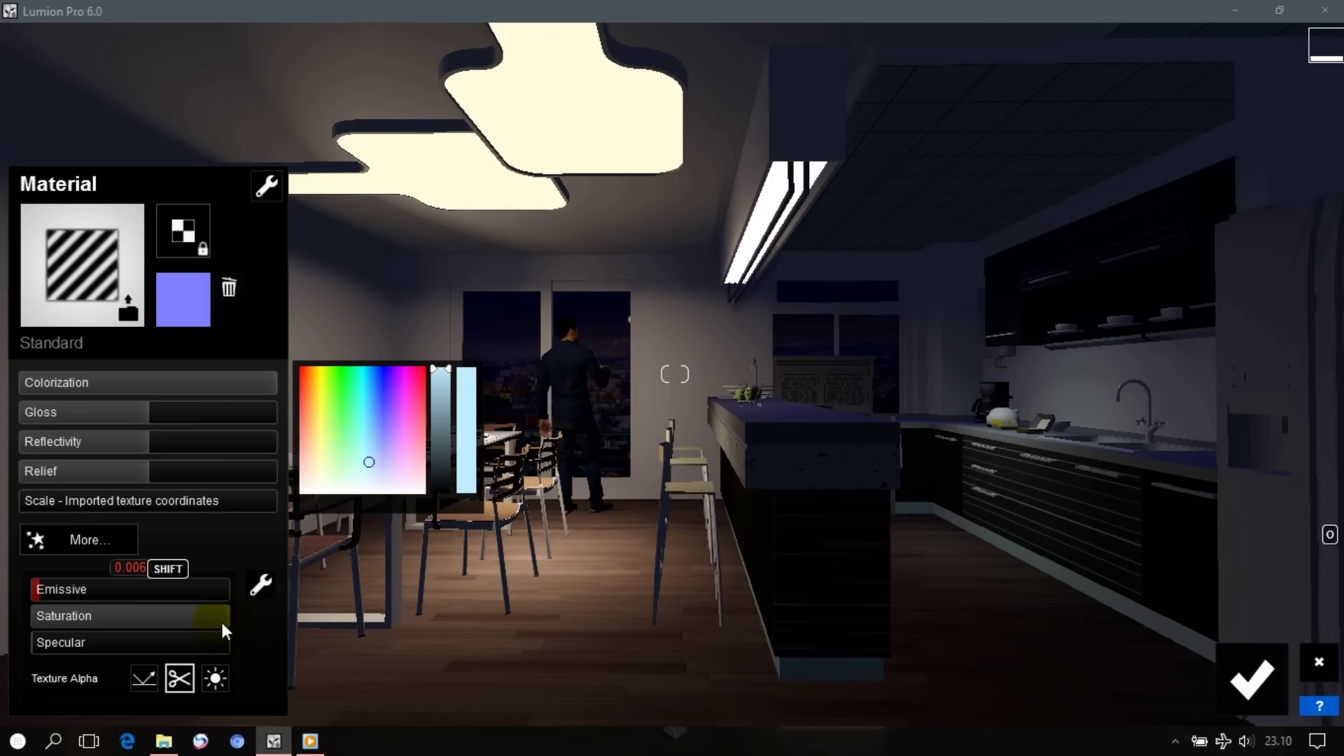
{"action": "mouse_move", "coordinate": [220, 620]}
{"action": "left_mouse_down"}
{"action": "mouse_move", "coordinate": [199, 625]}
{"action": "mouse_move", "coordinate": [343, 624]}
{"action": "left_mouse_up"}
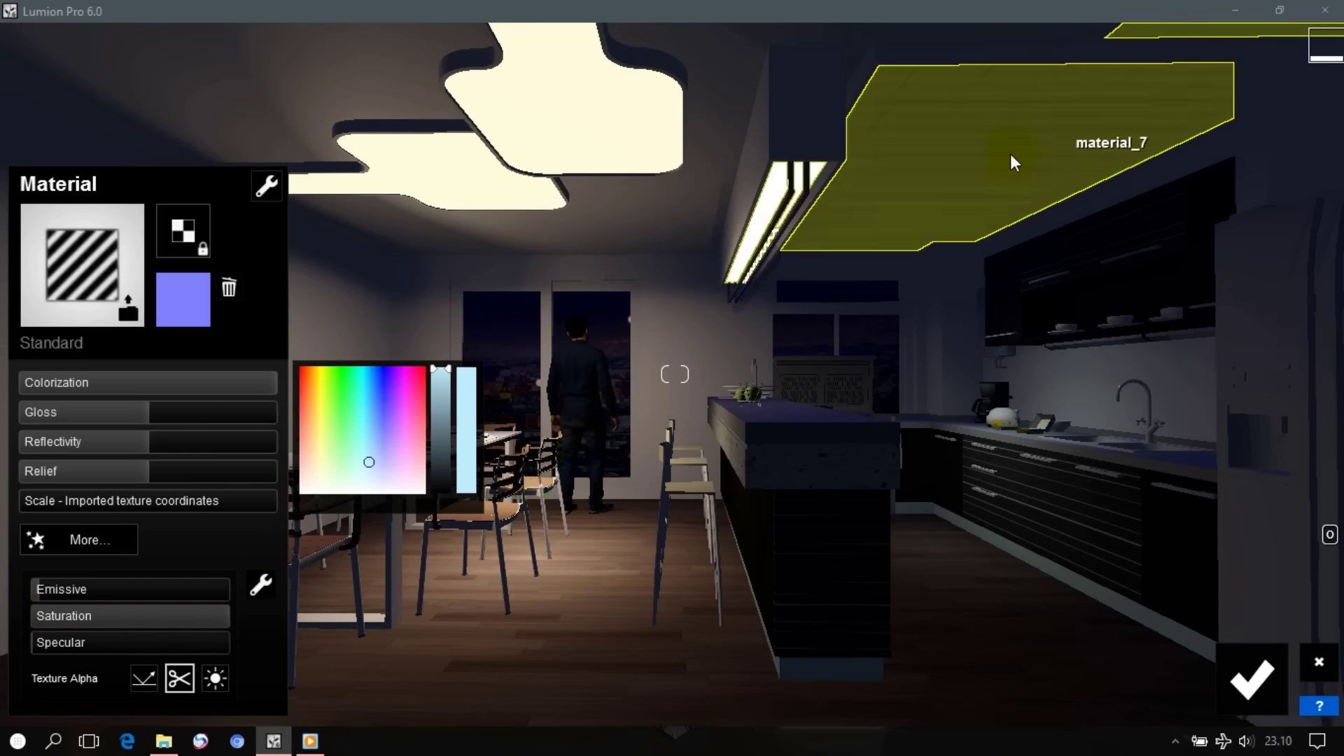
{"action": "left_click", "coordinate": [1010, 158]}
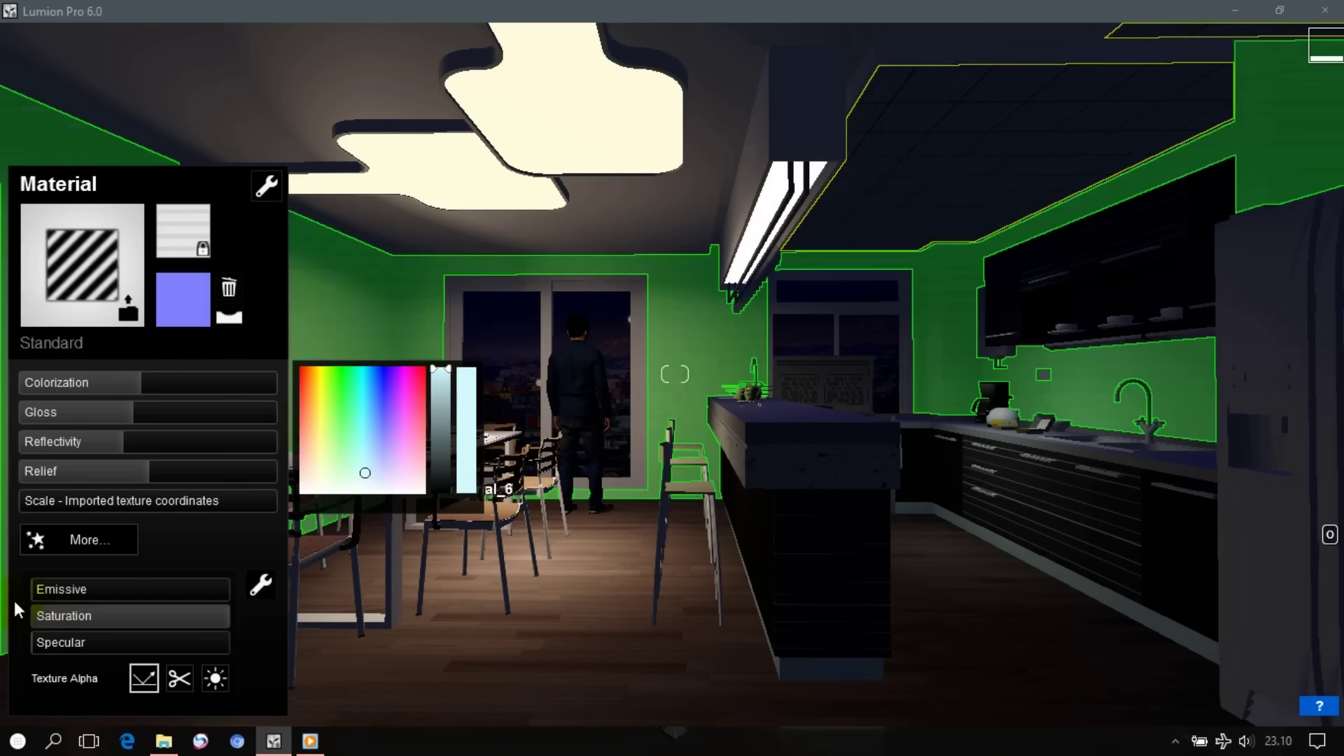
Give the kitchen ceiling panel a small white glow, emissive around 0.0005
{"action": "left_click", "coordinate": [38, 588]}
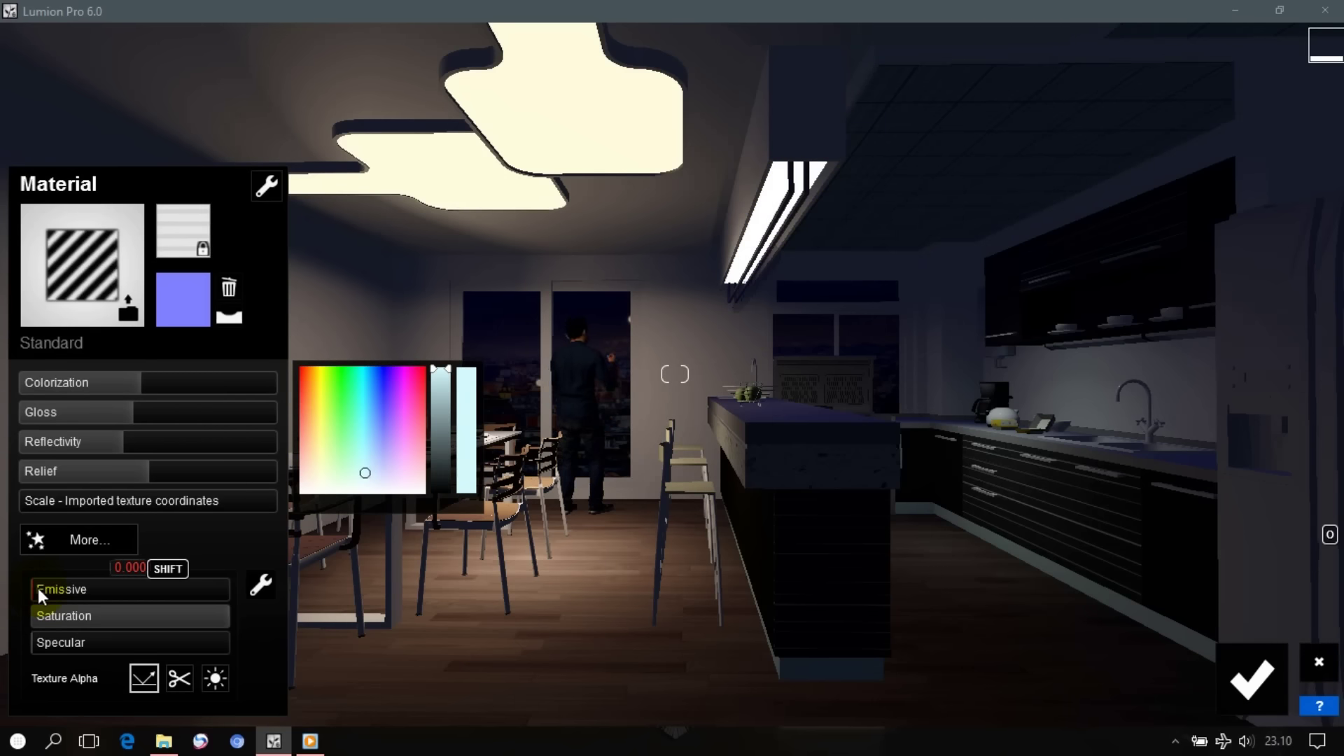
{"action": "left_click_drag", "start_coordinate": [38, 589], "coordinate": [38, 588], "text": "shift"}
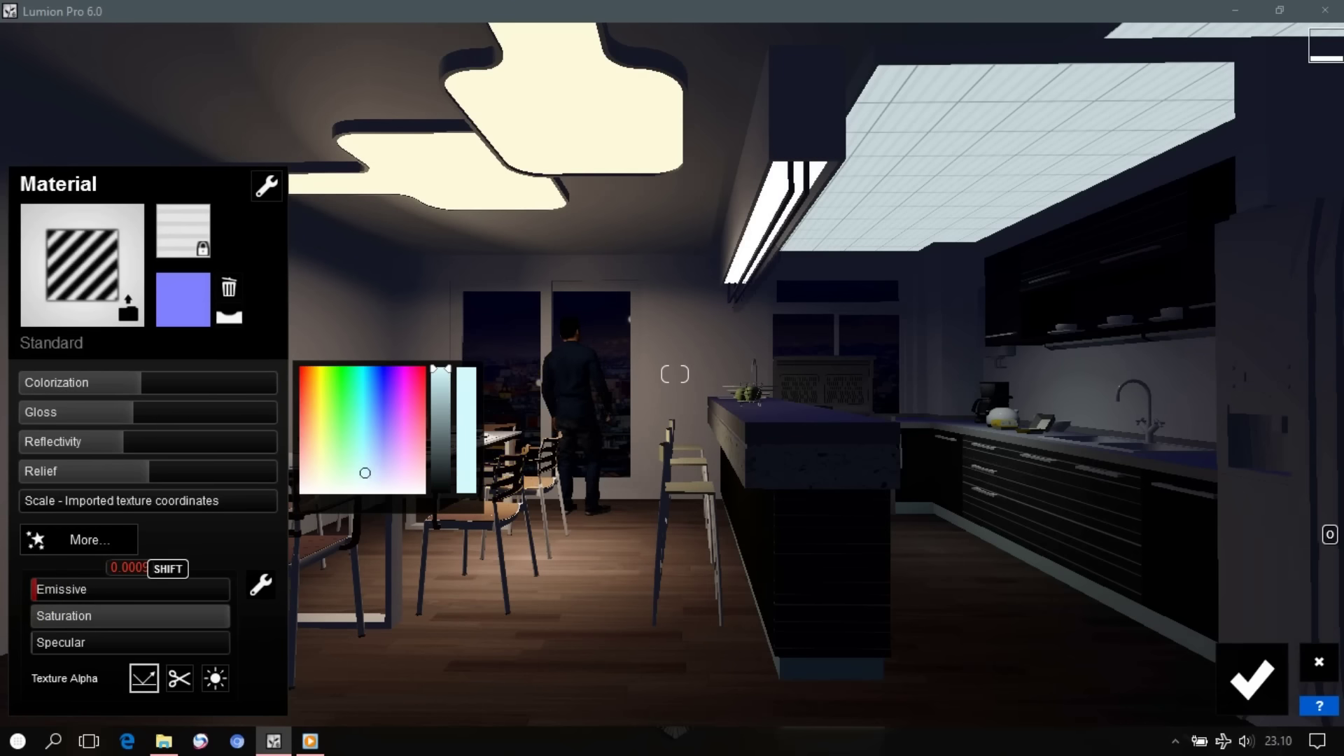
{"action": "left_click", "coordinate": [1098, 592]}
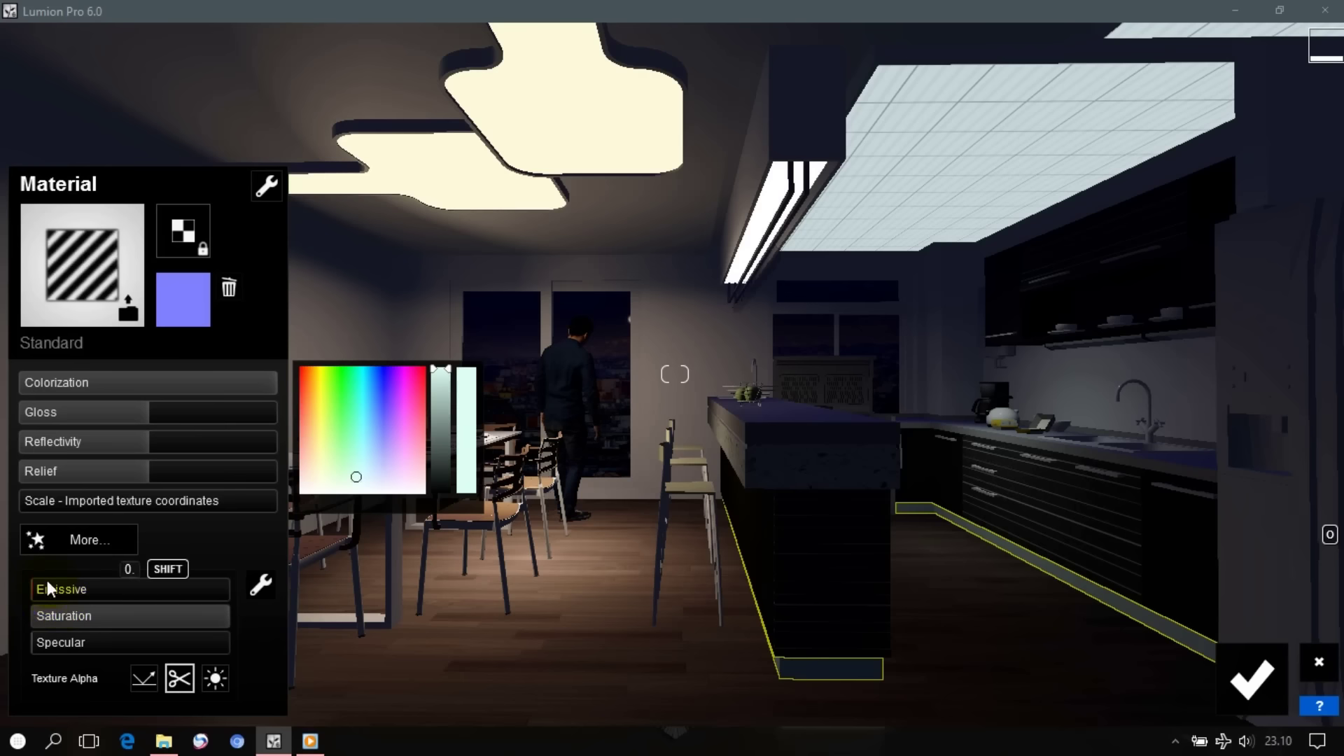
Set the kickboard strip's emissive to 0.0008, check its glow, and confirm all material edits
{"action": "left_click", "coordinate": [45, 585], "text": "shift"}
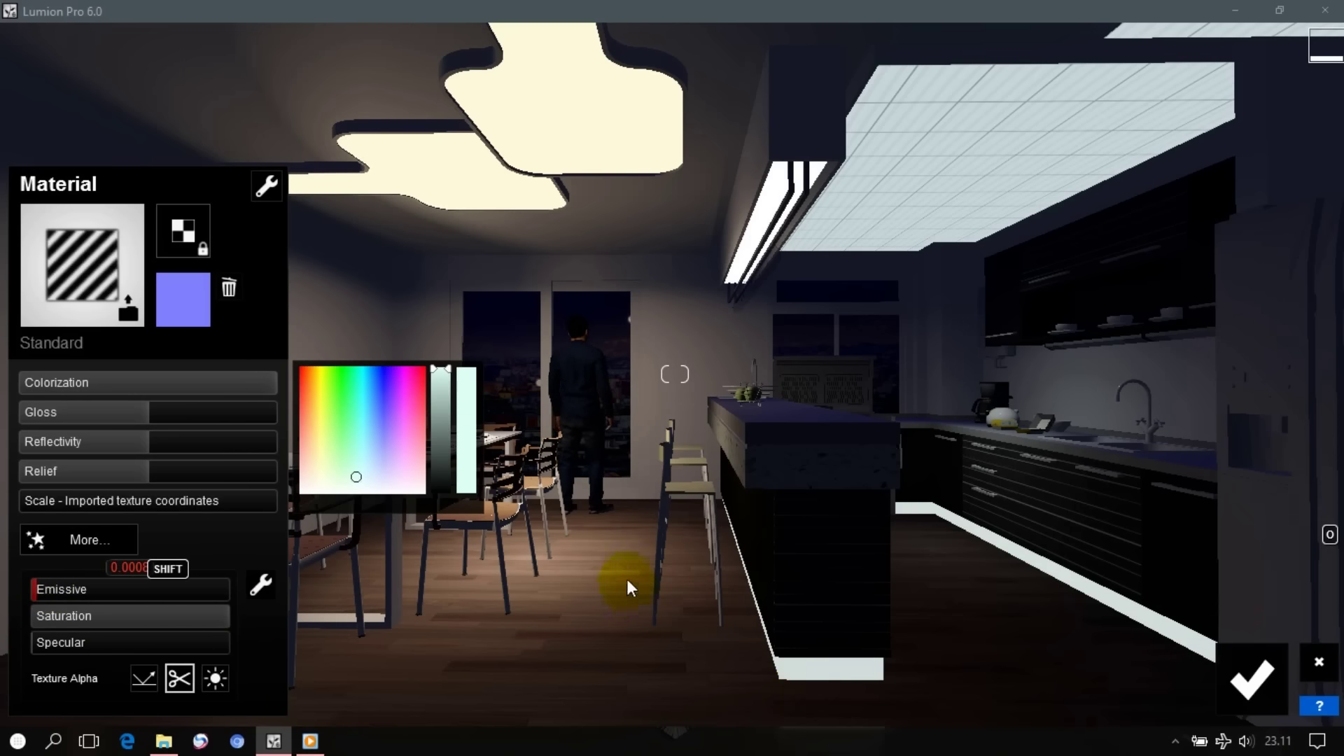
{"action": "right_click_drag", "start_coordinate": [627, 580], "coordinate": [602, 567]}
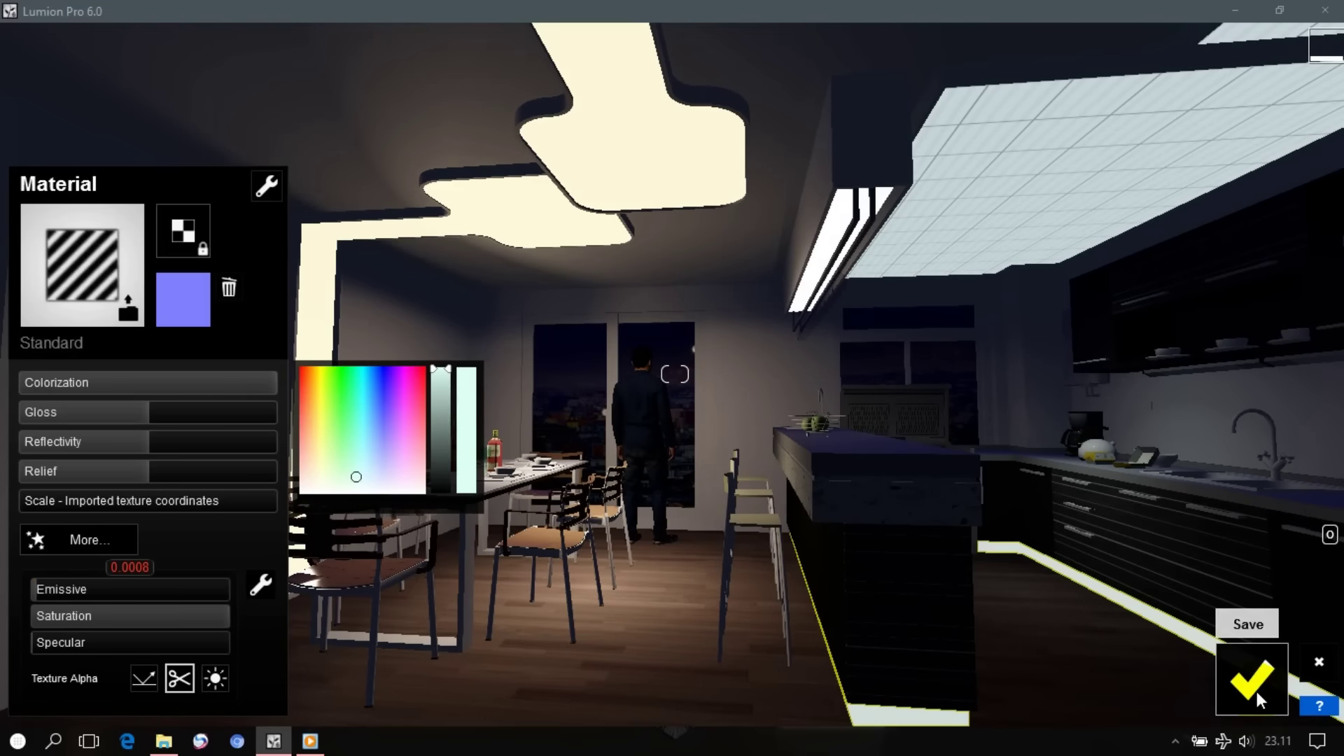
{"action": "left_click", "coordinate": [1257, 691]}
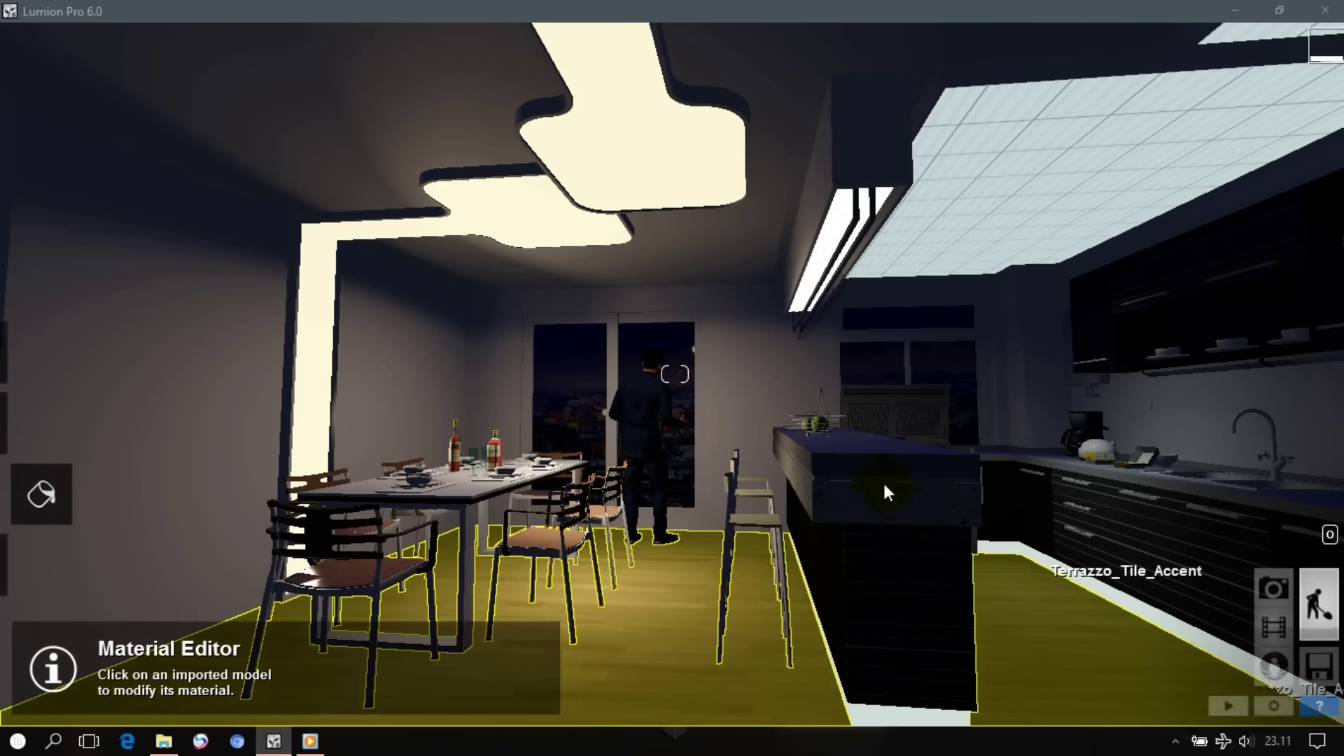
Frame the dining area and bring up the lights and special objects category
{"action": "key", "text": "w"}
{"action": "right_click_drag", "start_coordinate": [723, 439], "coordinate": [516, 480]}
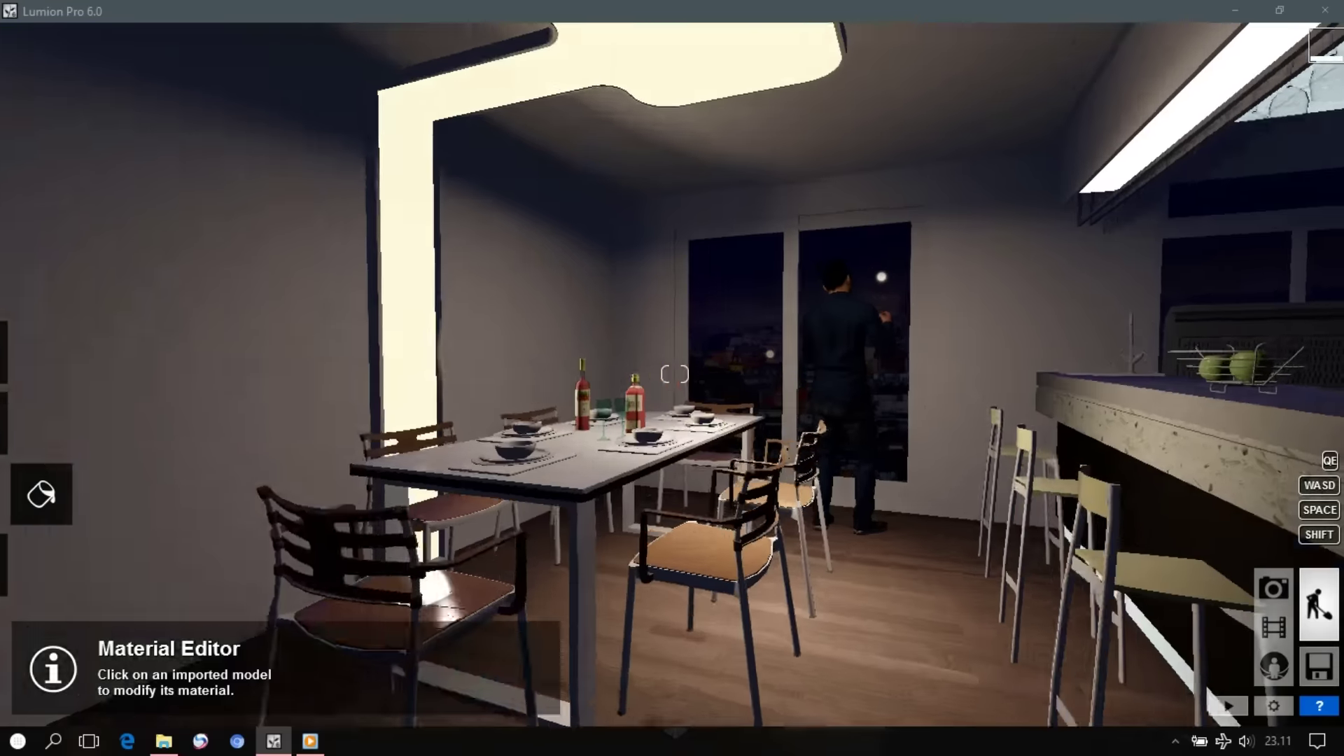
{"action": "key", "text": "s"}
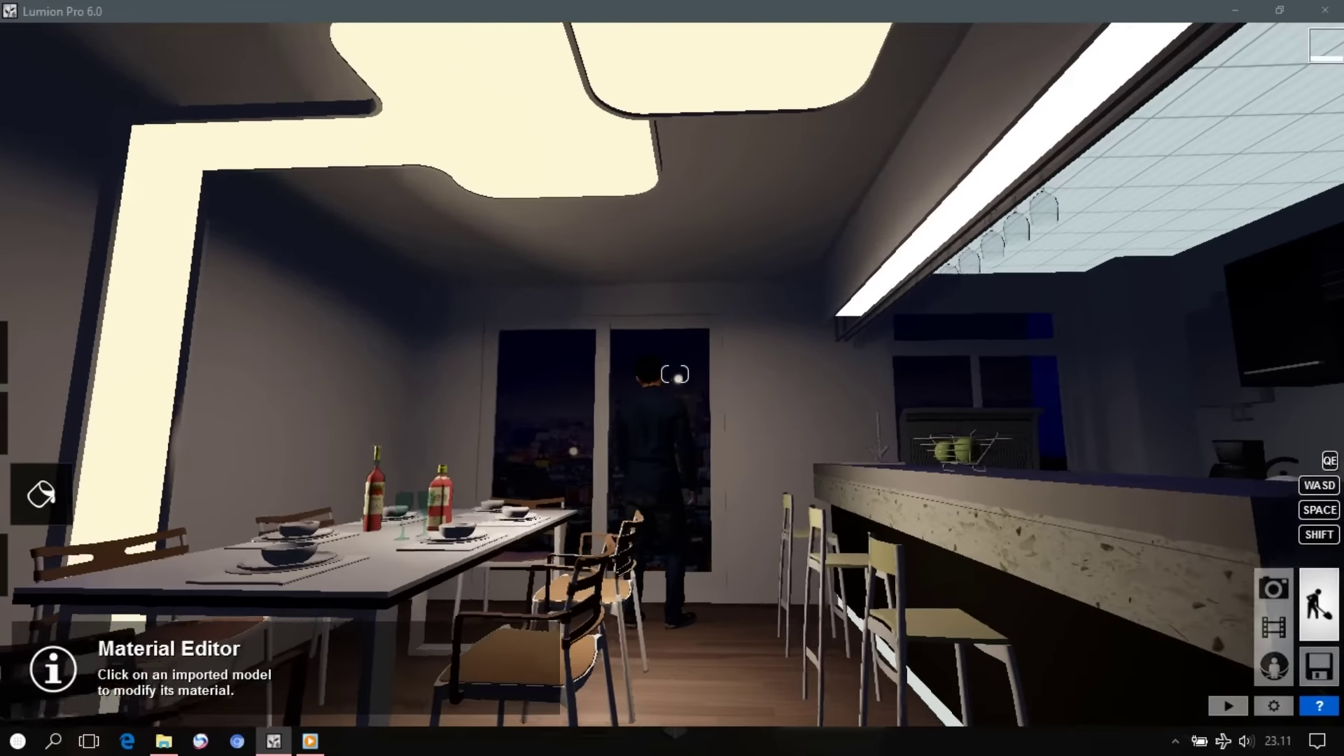
{"action": "left_click", "coordinate": [33, 573]}
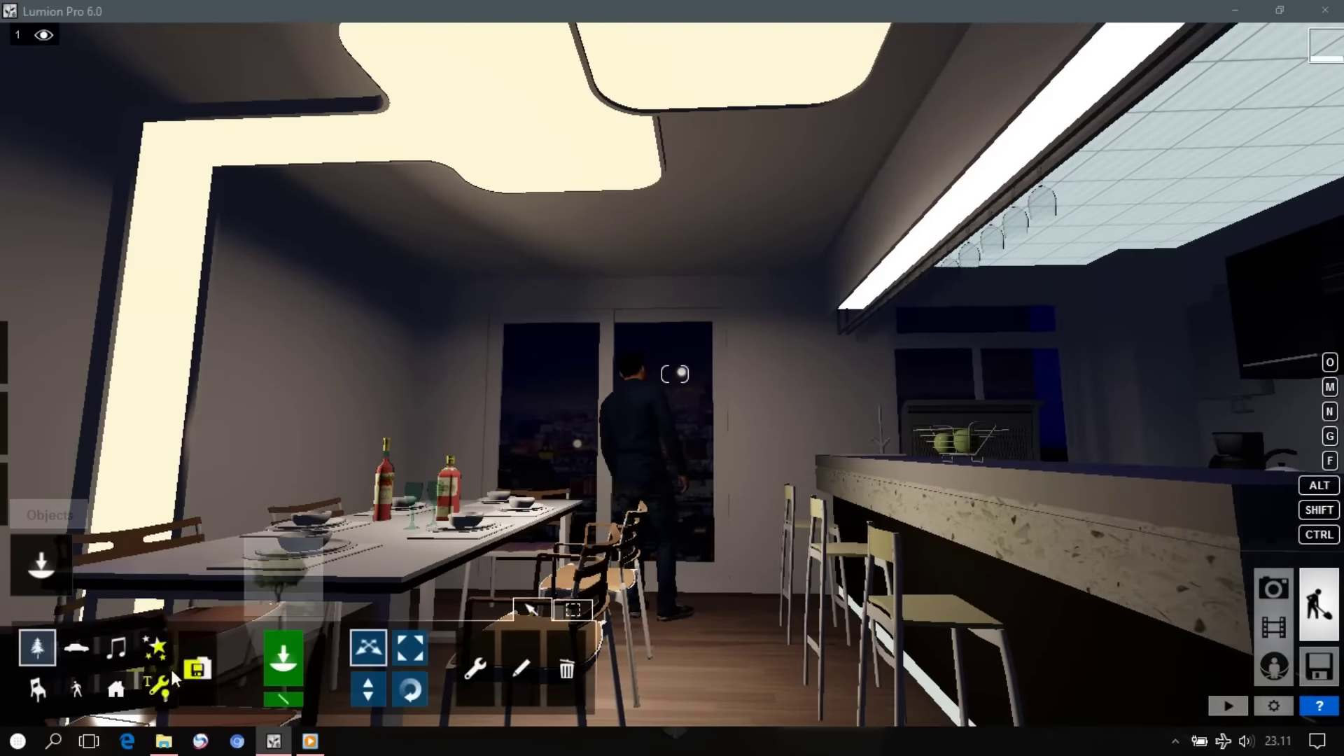
{"action": "left_click", "coordinate": [154, 689]}
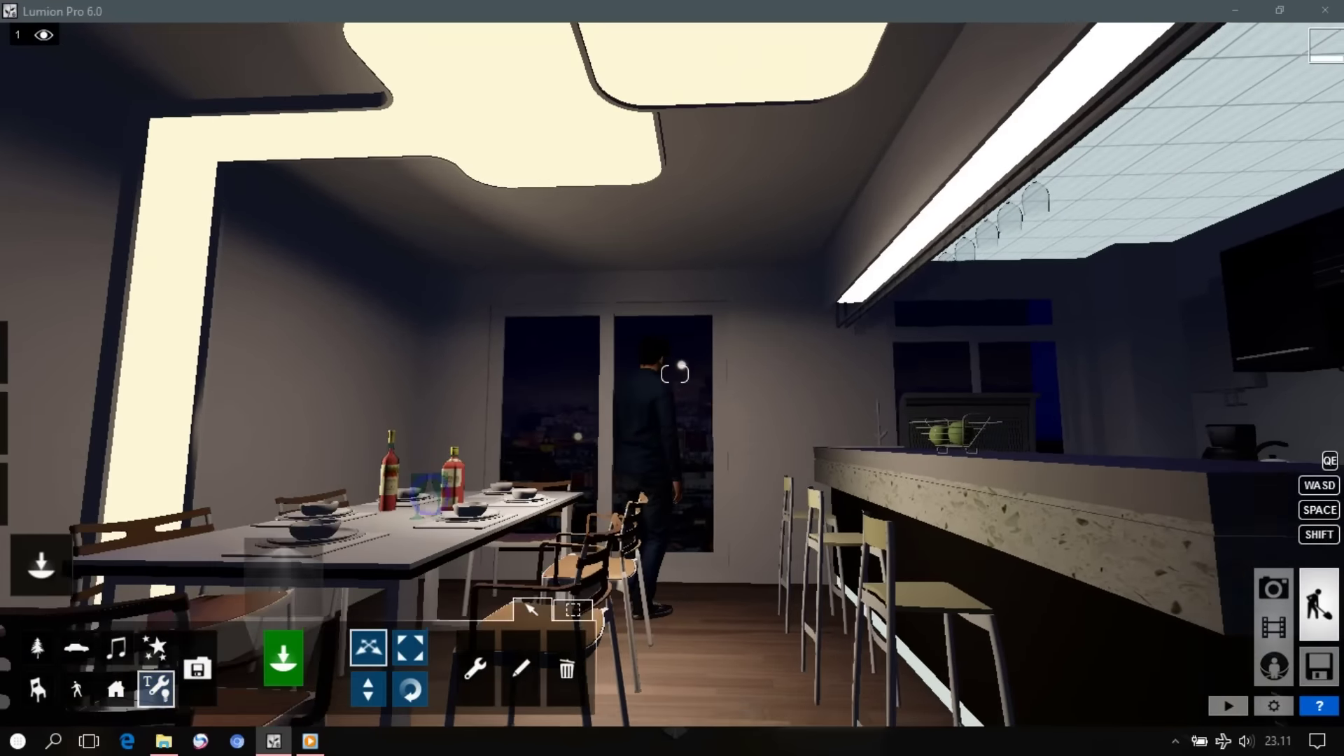
{"action": "right_click_drag", "start_coordinate": [301, 532], "coordinate": [280, 522]}
{"action": "right_click_drag", "start_coordinate": [430, 494], "coordinate": [430, 494]}
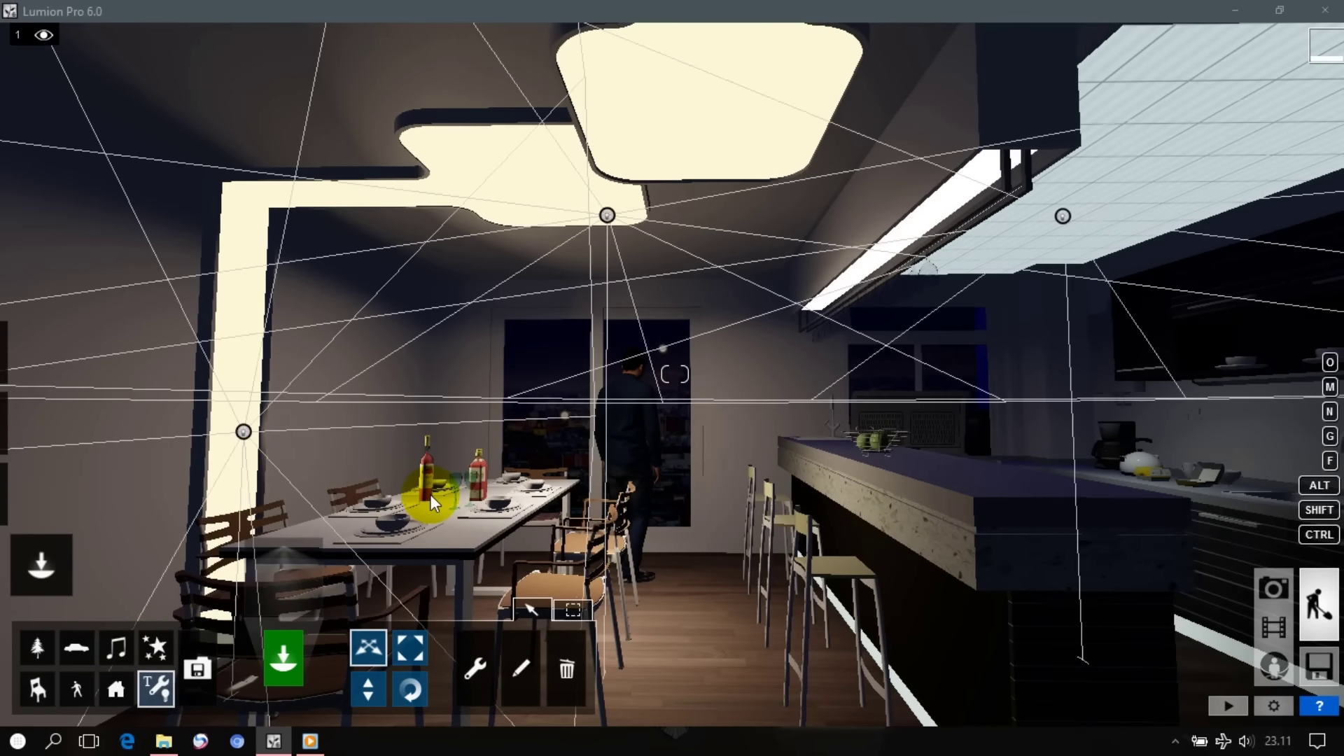
Adjust the cone angle of the spotlight near the left wall
{"action": "left_click", "coordinate": [519, 665]}
{"action": "left_click", "coordinate": [243, 432]}
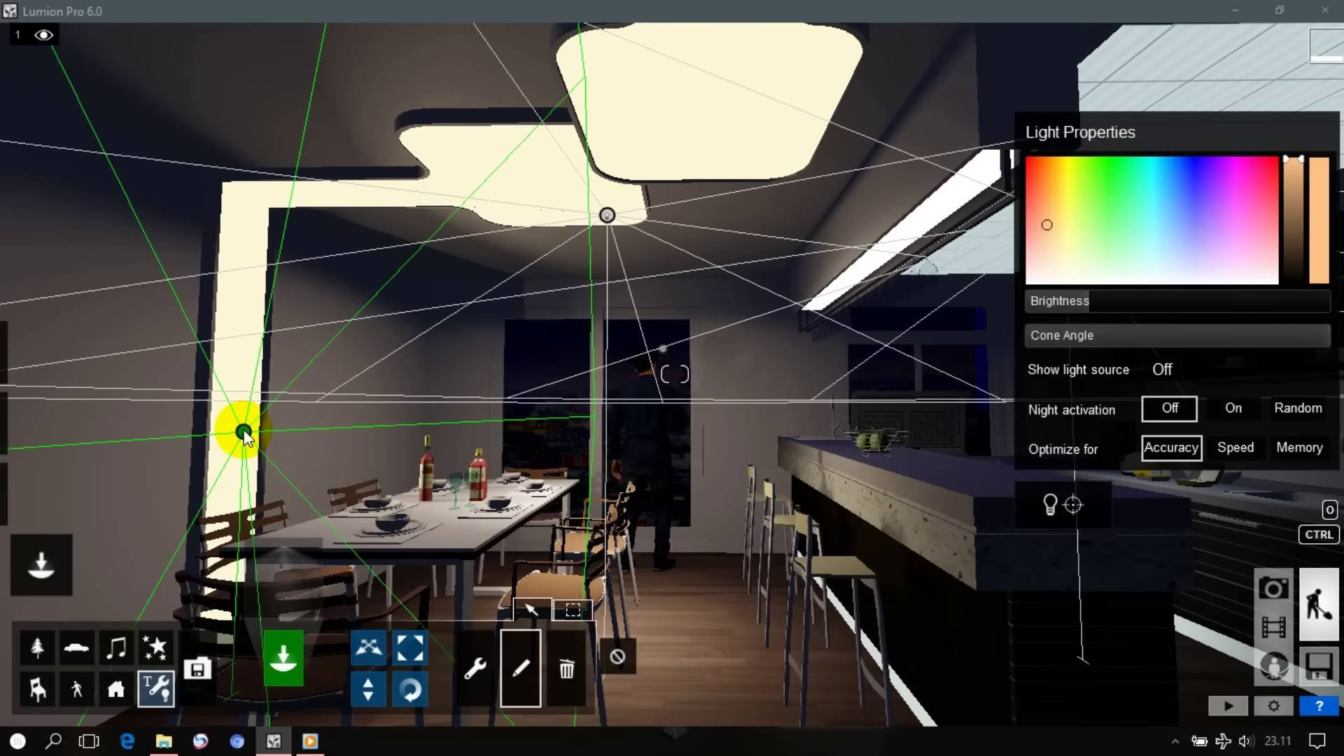
{"action": "key", "text": "shift"}
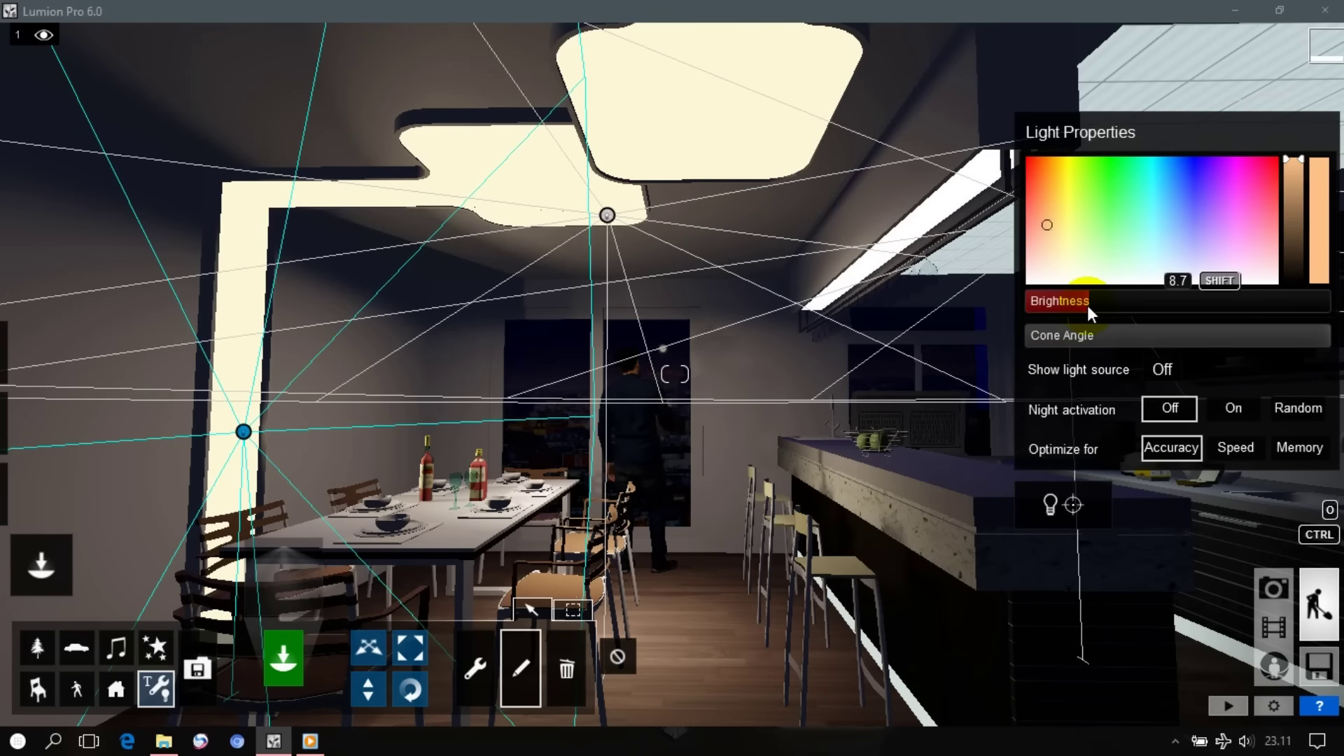
{"action": "mouse_move", "coordinate": [1296, 334]}
{"action": "left_mouse_down"}
{"action": "mouse_move", "coordinate": [968, 348]}
{"action": "mouse_move", "coordinate": [1327, 336]}
{"action": "left_mouse_up"}
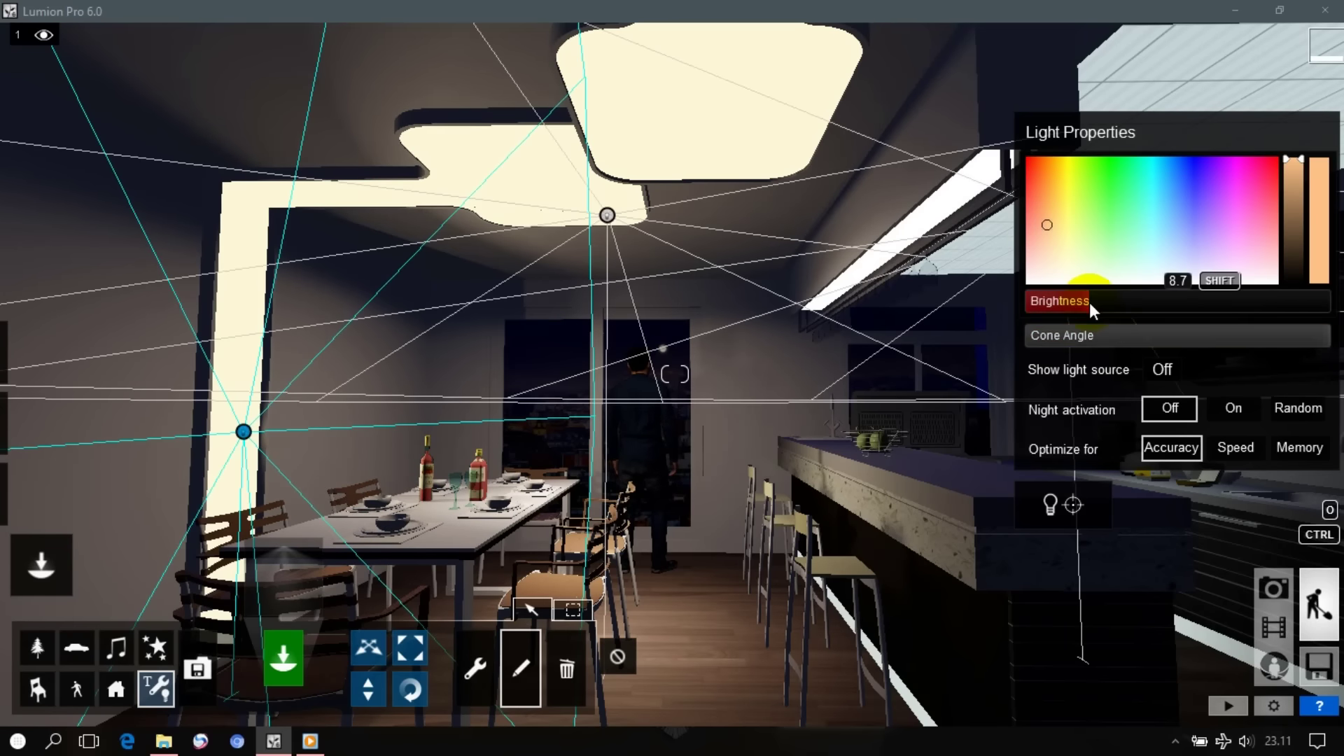
{"action": "left_click", "coordinate": [640, 233]}
Adjust the cone angles of the ceiling lights above the dining table and kitchen counter
{"action": "left_click", "coordinate": [609, 216]}
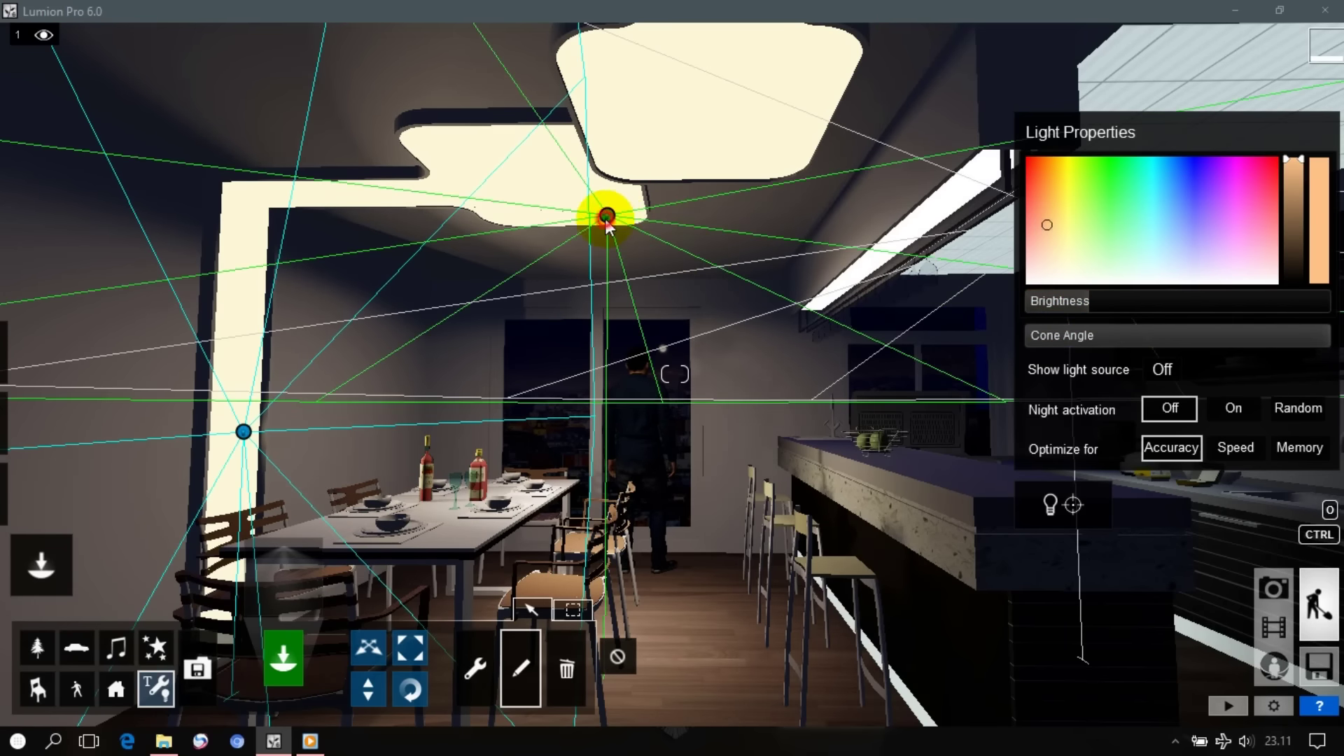
{"action": "mouse_move", "coordinate": [1265, 323]}
{"action": "left_mouse_down", "text": "shift"}
{"action": "mouse_move", "coordinate": [1035, 349]}
{"action": "mouse_move", "coordinate": [1260, 335]}
{"action": "left_mouse_up", "text": "shift"}
{"action": "left_click", "coordinate": [1106, 308]}
{"action": "right_click_drag", "start_coordinate": [768, 346], "coordinate": [980, 343]}
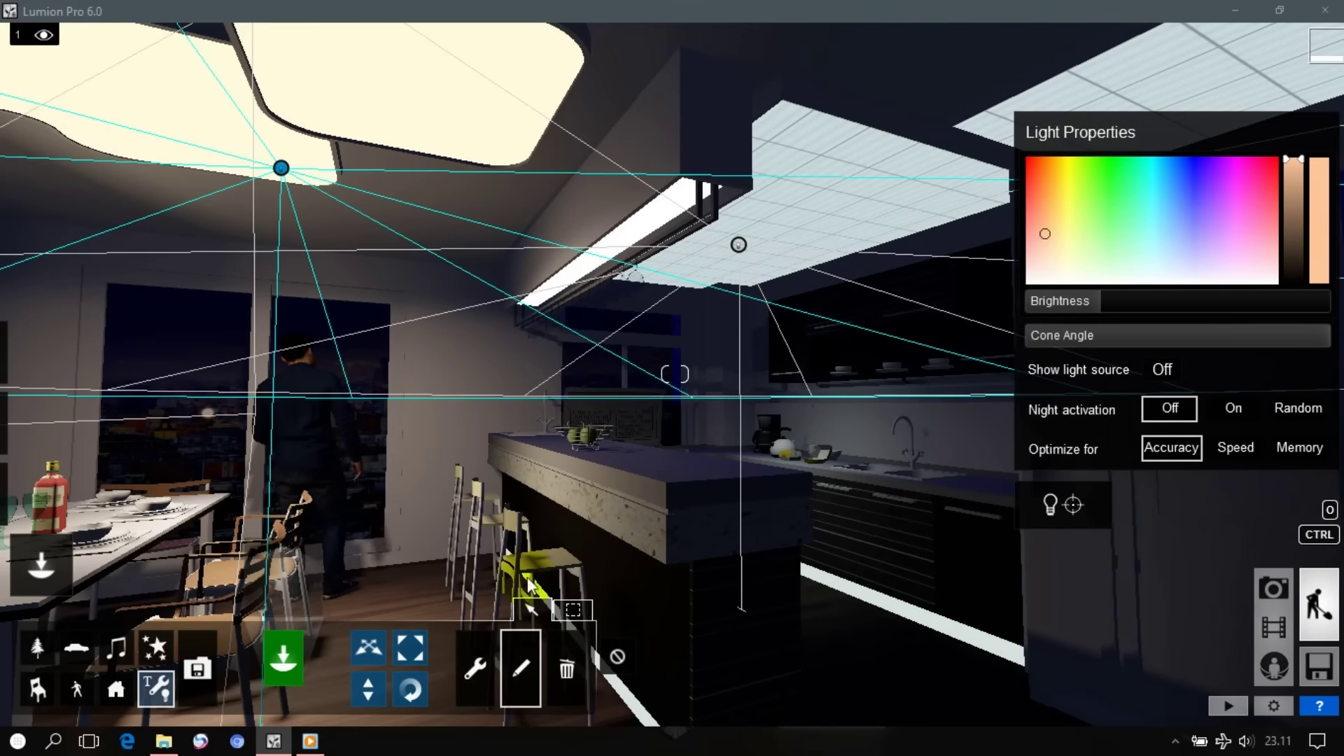
{"action": "left_click", "coordinate": [739, 245]}
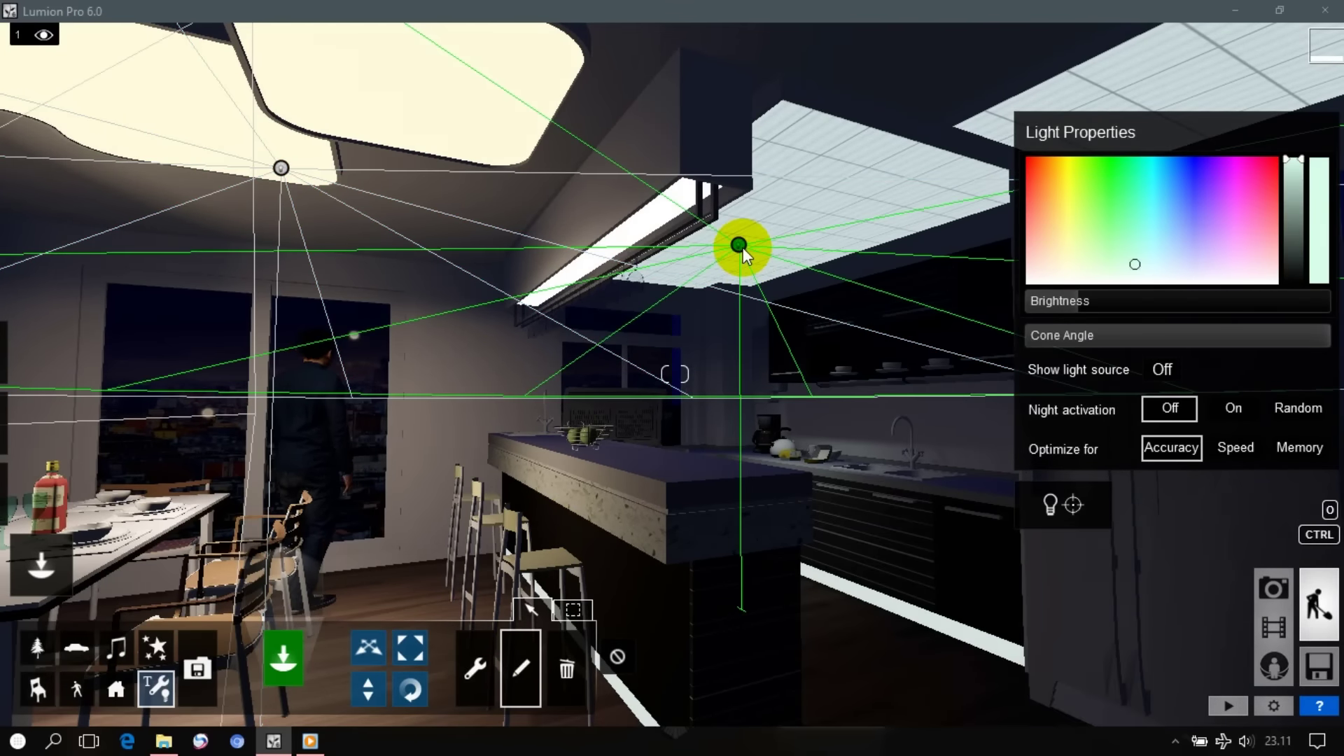
{"action": "left_click_drag", "start_coordinate": [1292, 336], "coordinate": [1246, 308]}
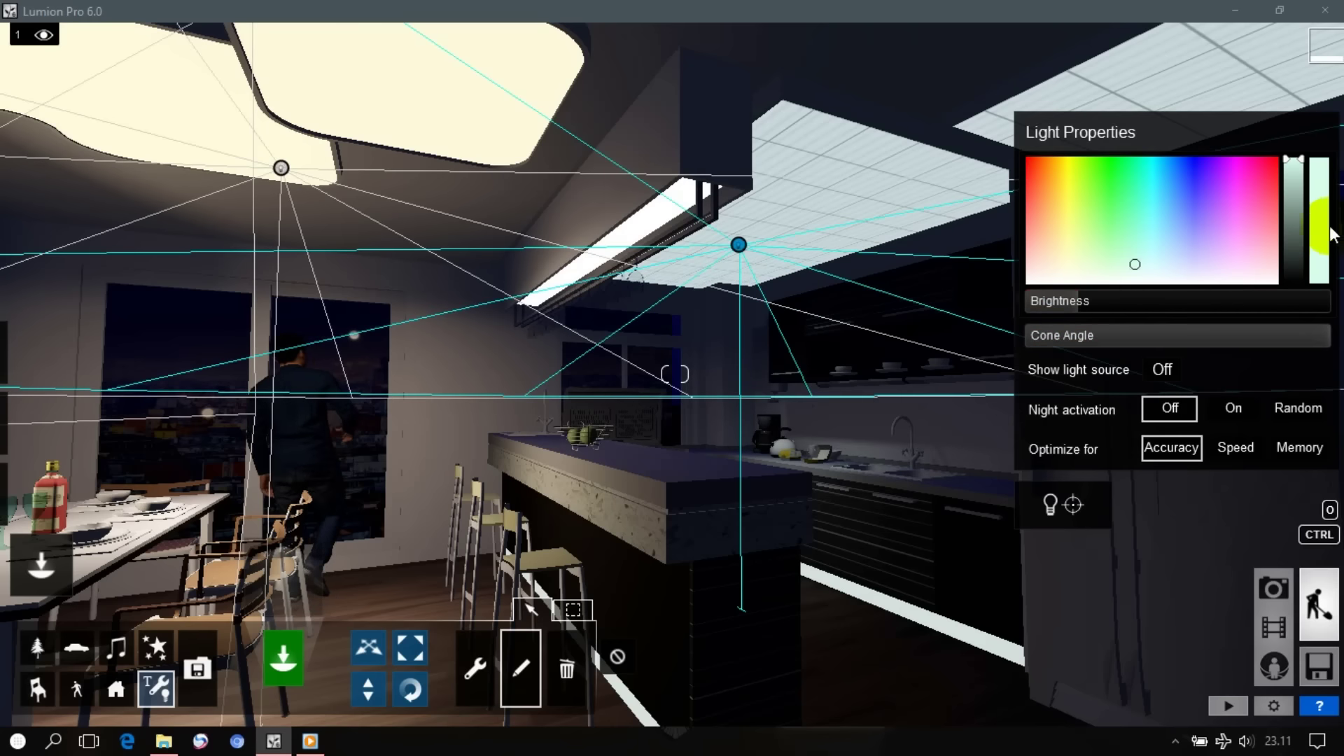
Reframe the view toward the kitchen ceiling and enter photo mode
{"action": "right_click_drag", "start_coordinate": [675, 374], "coordinate": [533, 378]}
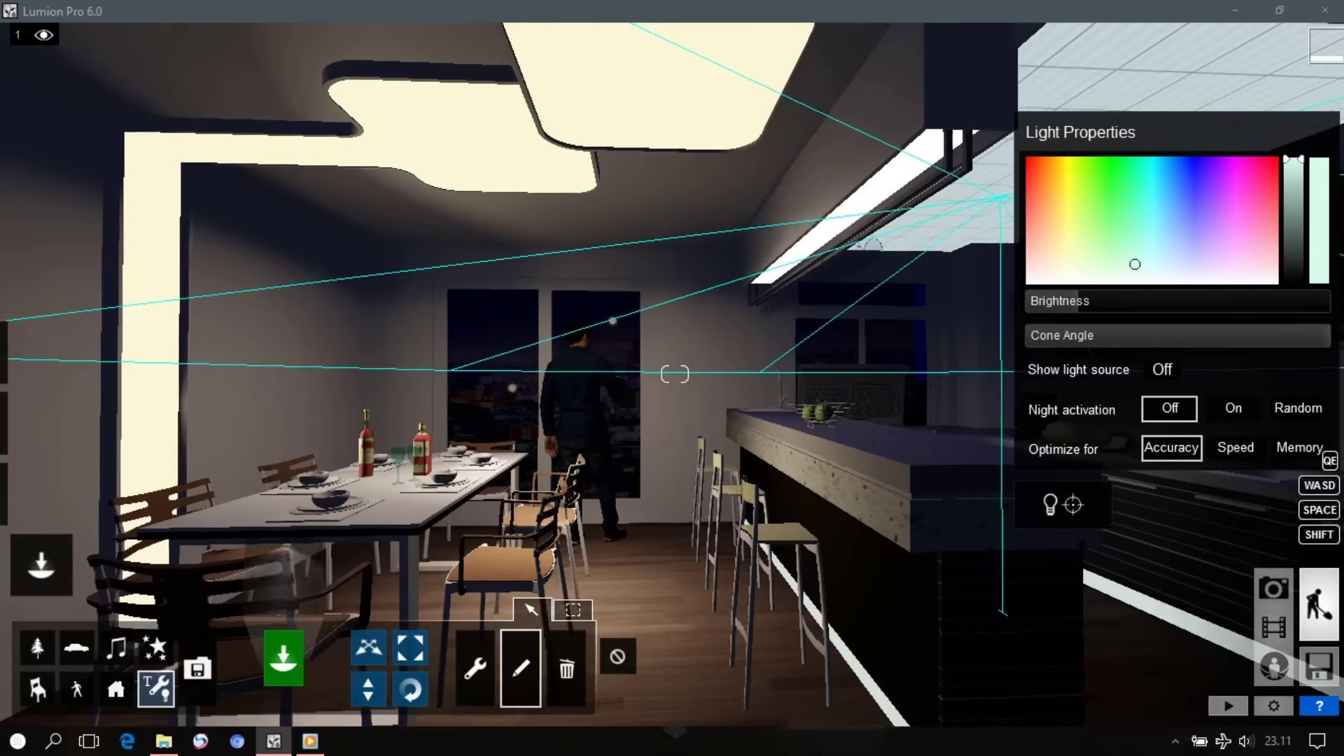
{"action": "right_click_drag", "start_coordinate": [675, 374], "coordinate": [878, 350]}
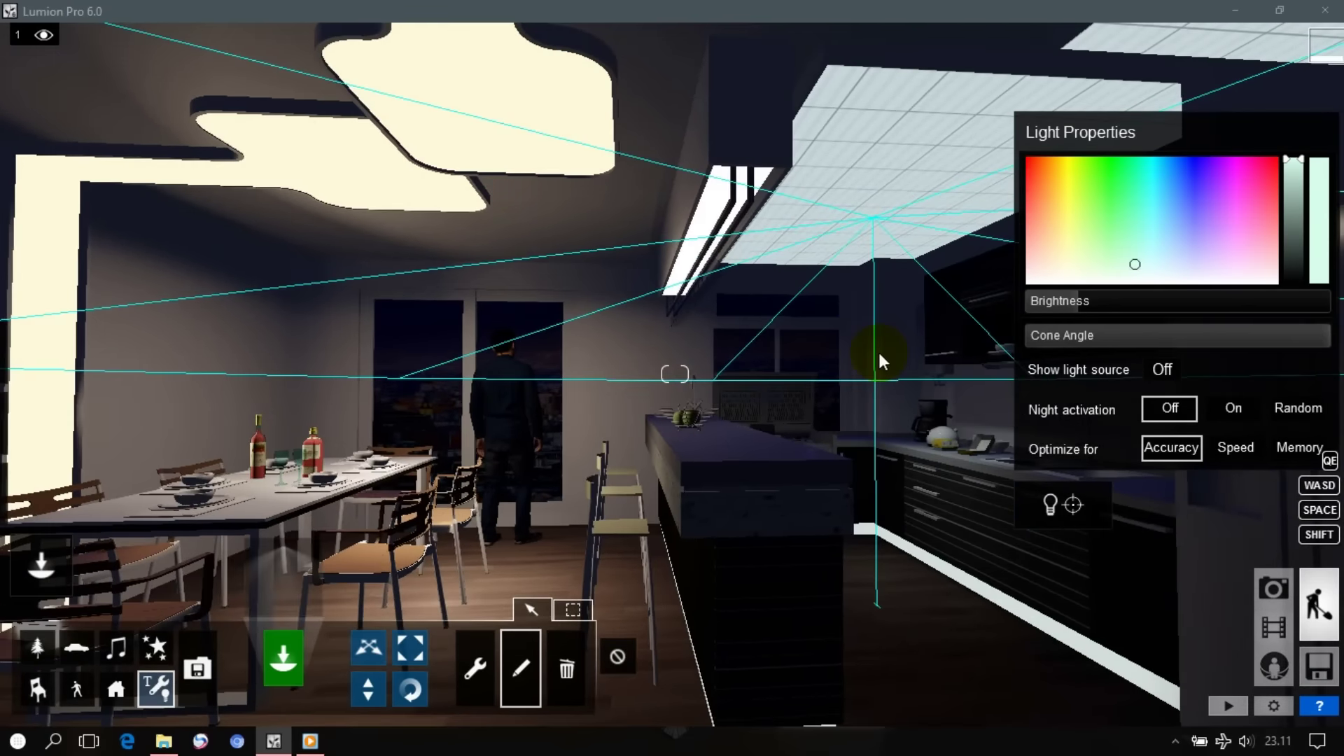
{"action": "left_click", "coordinate": [1276, 590]}
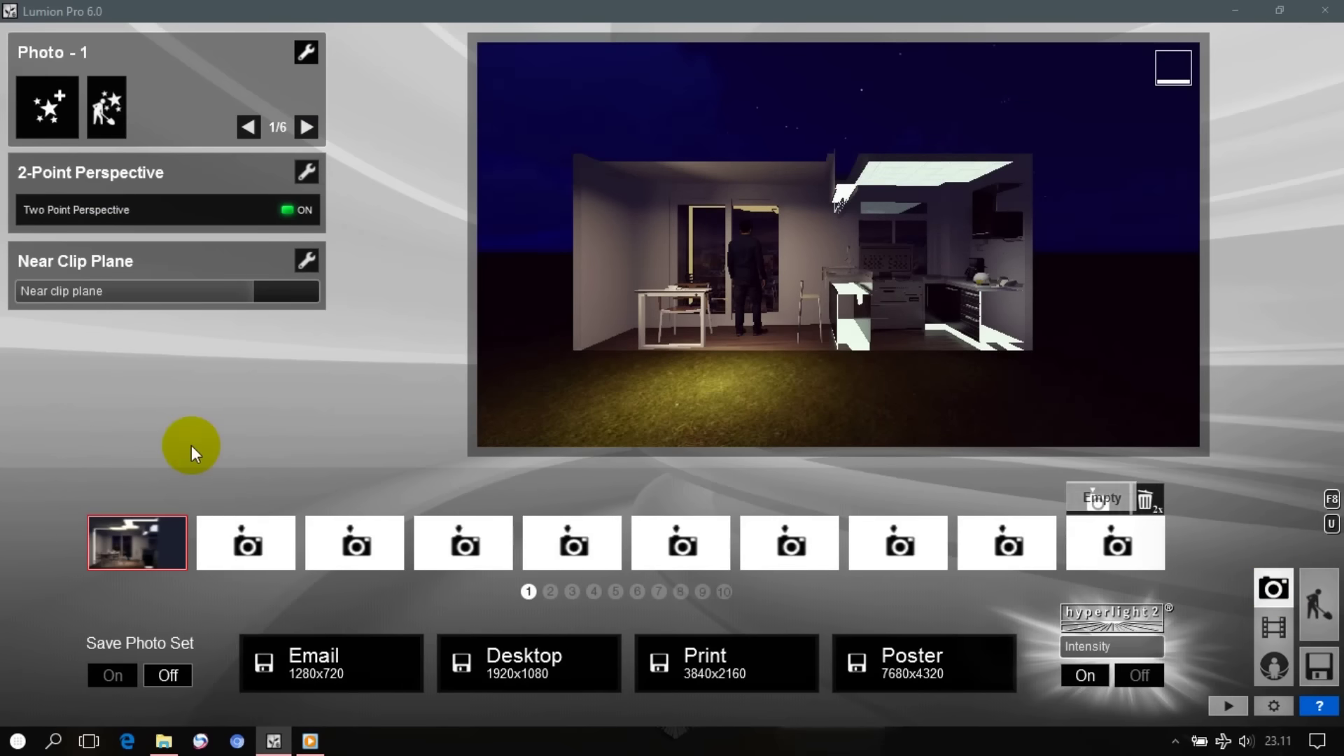
Save the current view to the Photo 2 slot with a focal length of about 39.7 mm
{"action": "left_click", "coordinate": [239, 541]}
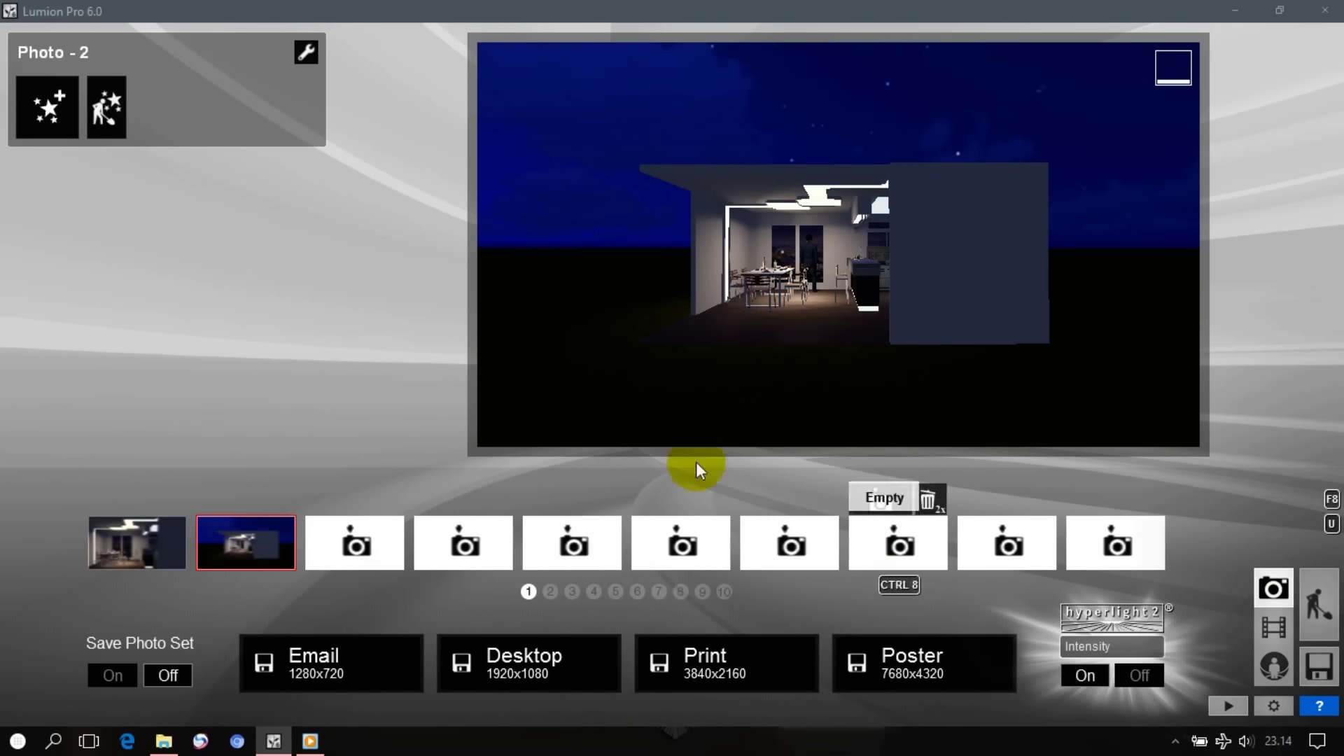
{"action": "left_click", "coordinate": [257, 539]}
{"action": "type", "text": "15.3"}
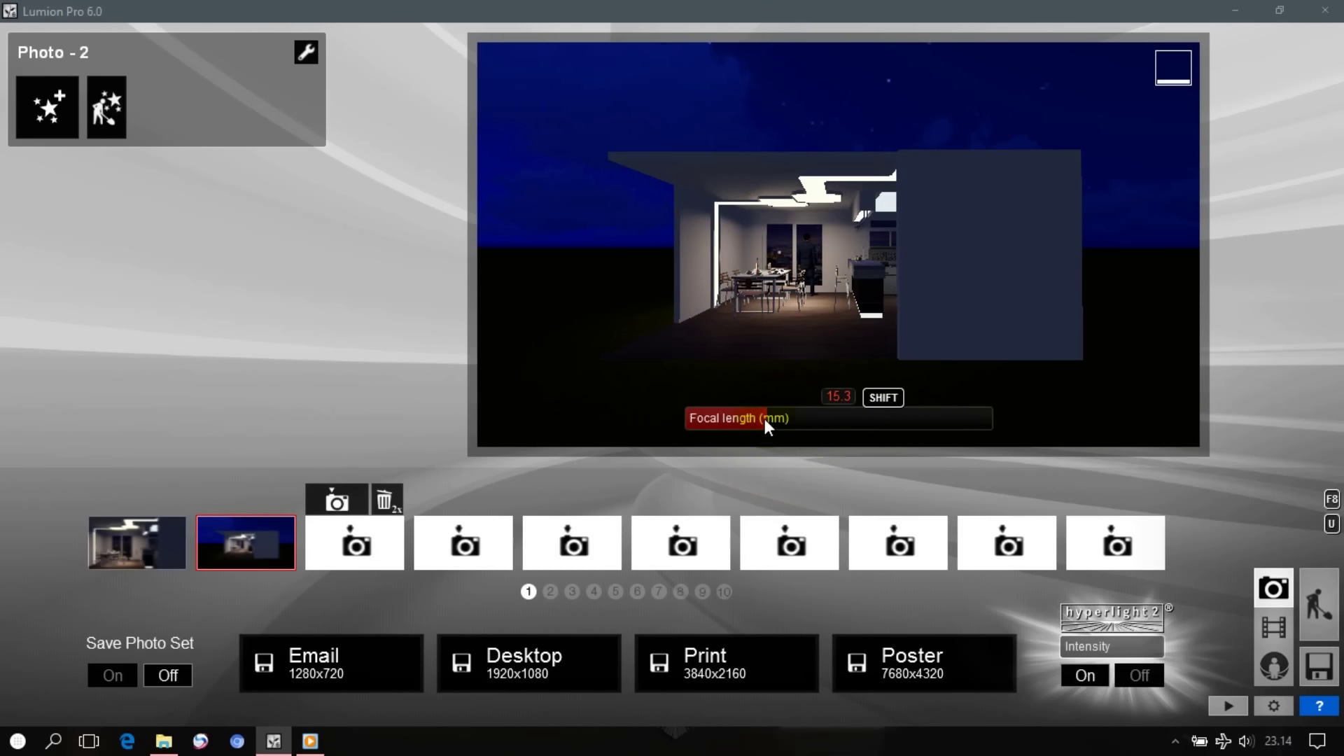
{"action": "type", "text": "1"}
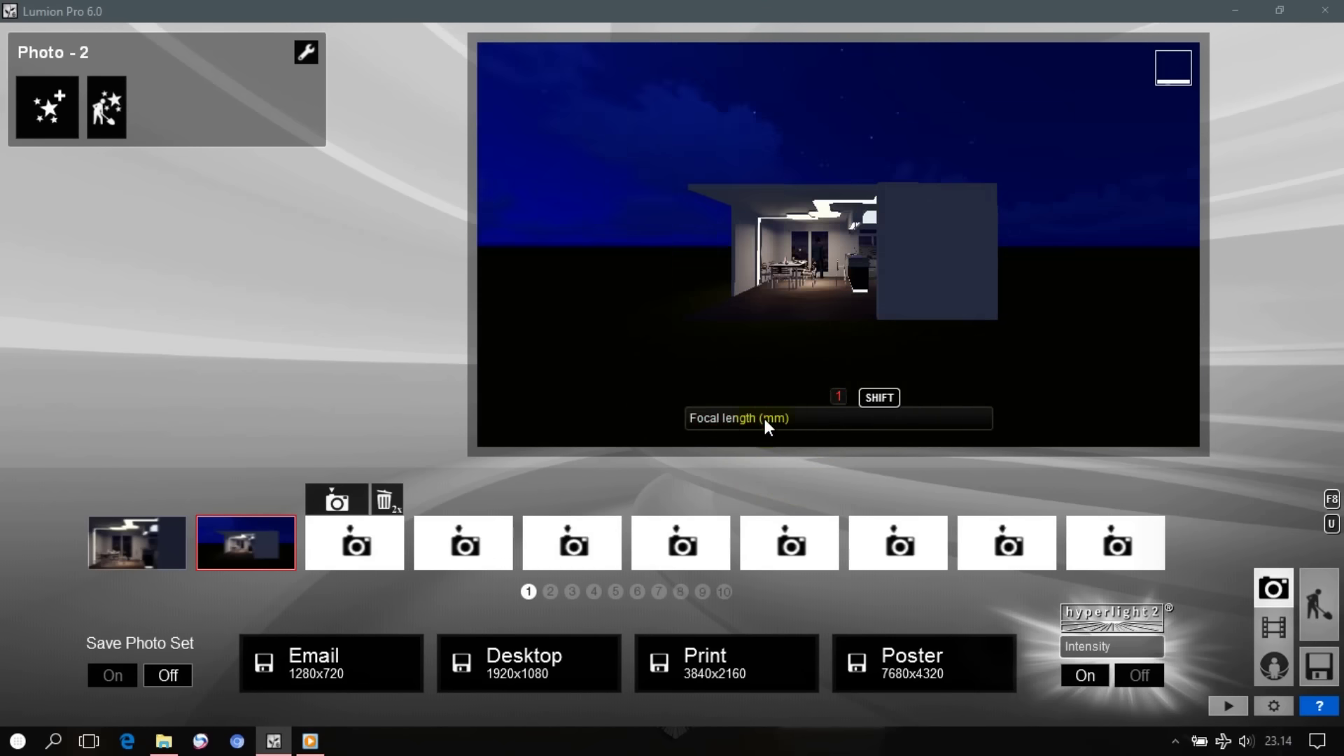
{"action": "type", "text": "39"}
{"action": "key", "text": "Return"}
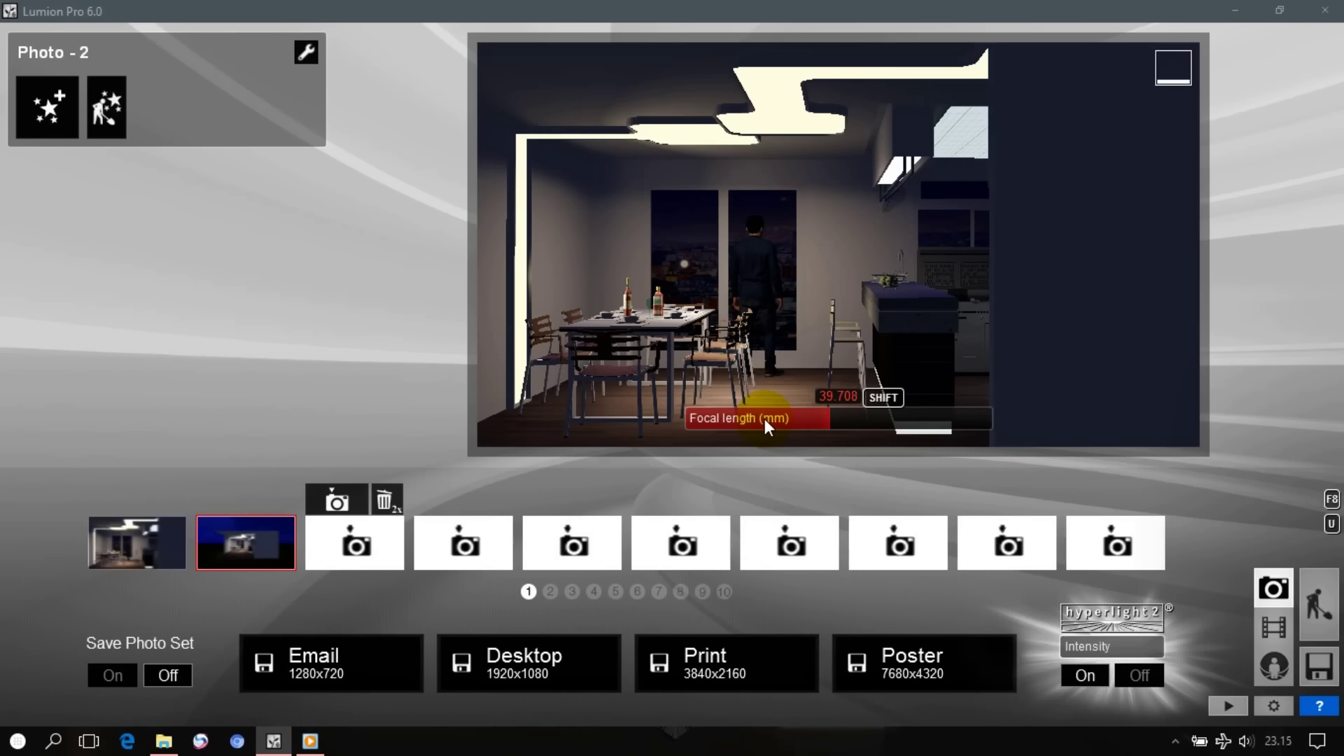
Add a Near Clip Plane camera effect to Photo 2 set to 3.8
{"action": "left_click", "coordinate": [1070, 281]}
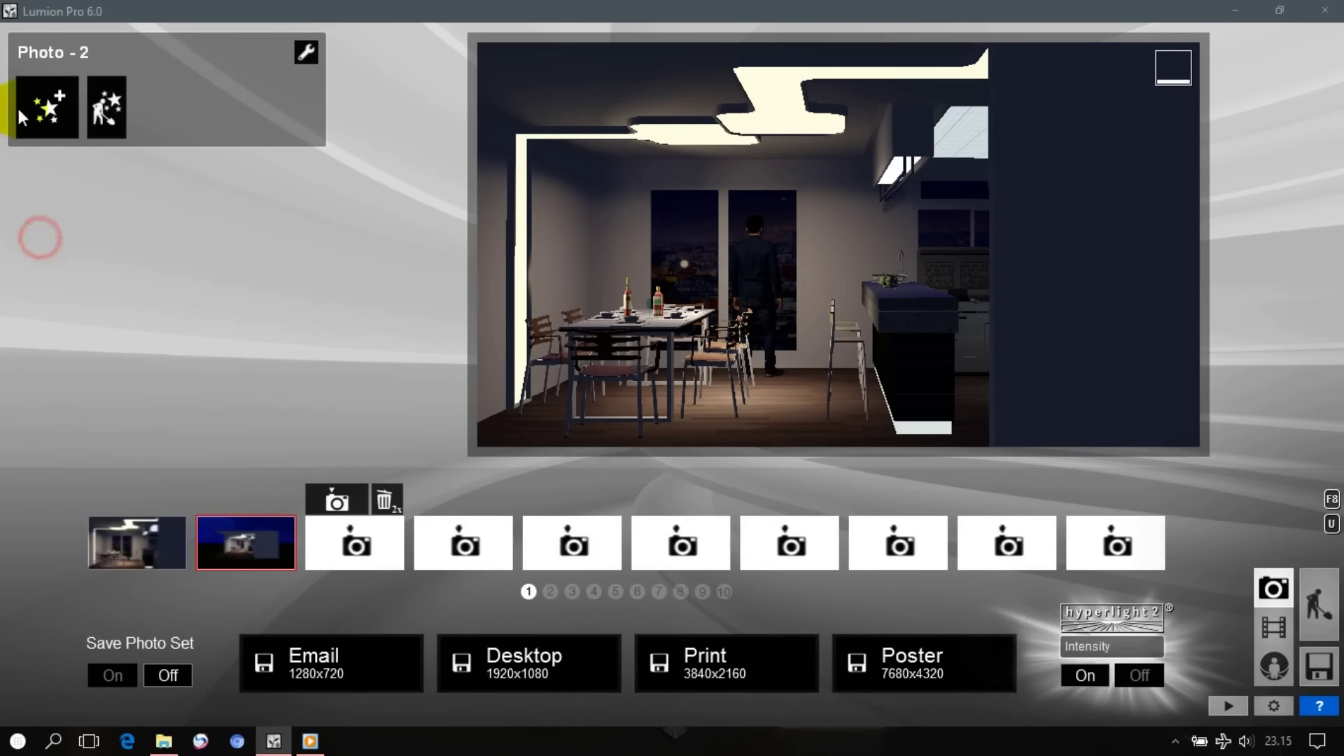
{"action": "left_click", "coordinate": [68, 102]}
{"action": "left_click", "coordinate": [459, 137]}
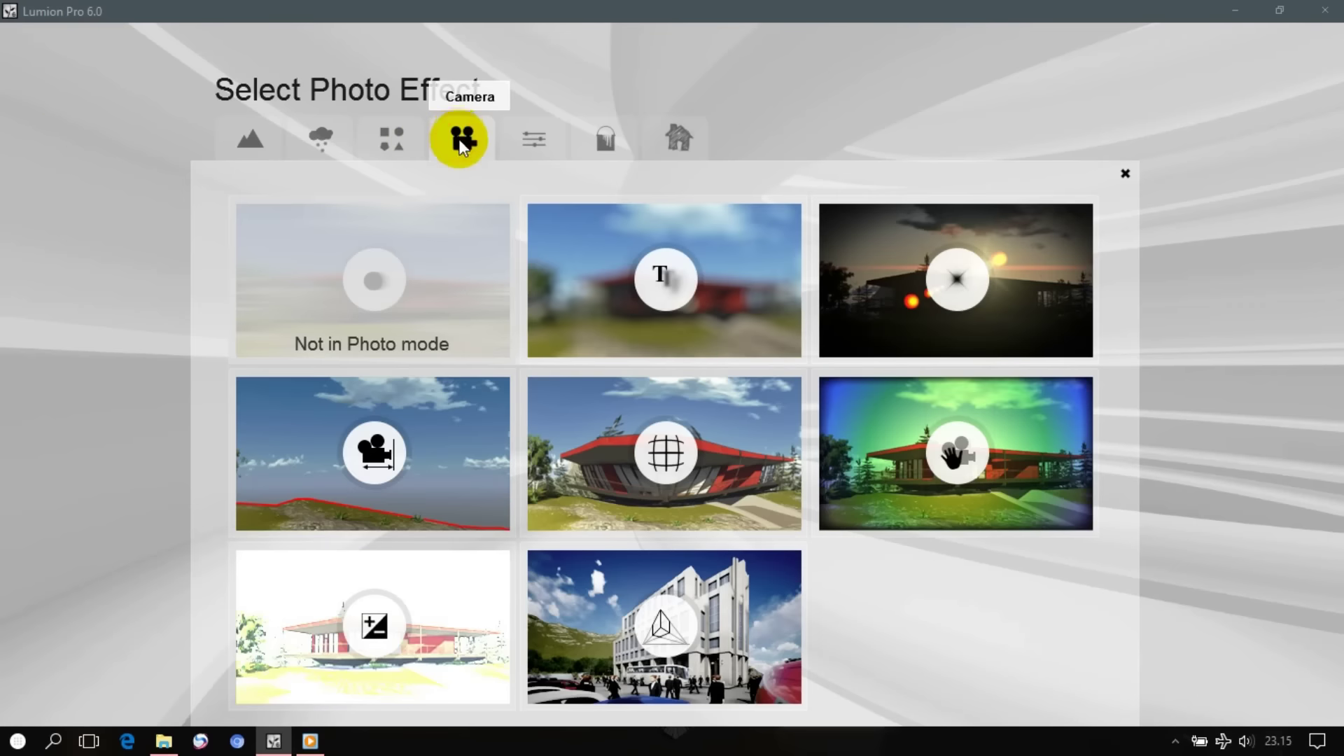
{"action": "left_click", "coordinate": [381, 448]}
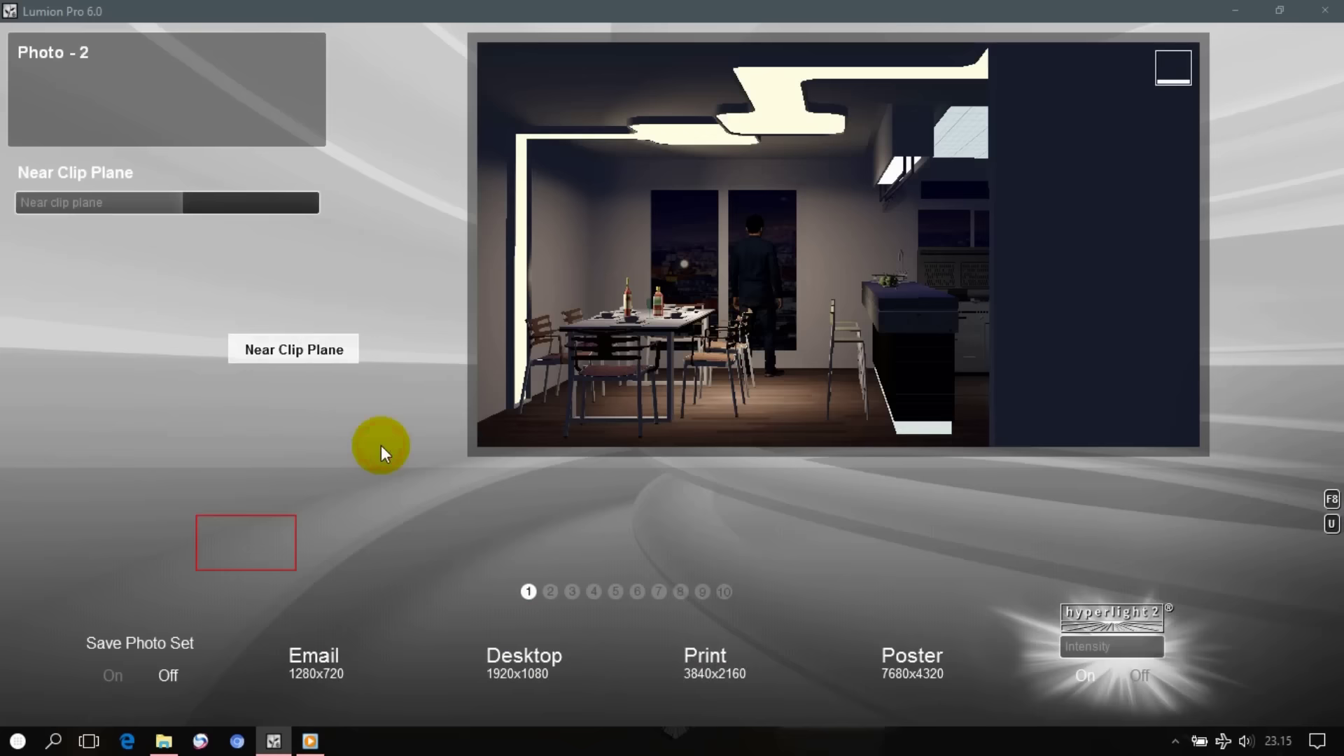
{"action": "left_click_drag", "start_coordinate": [210, 208], "coordinate": [185, 203], "text": "shift"}
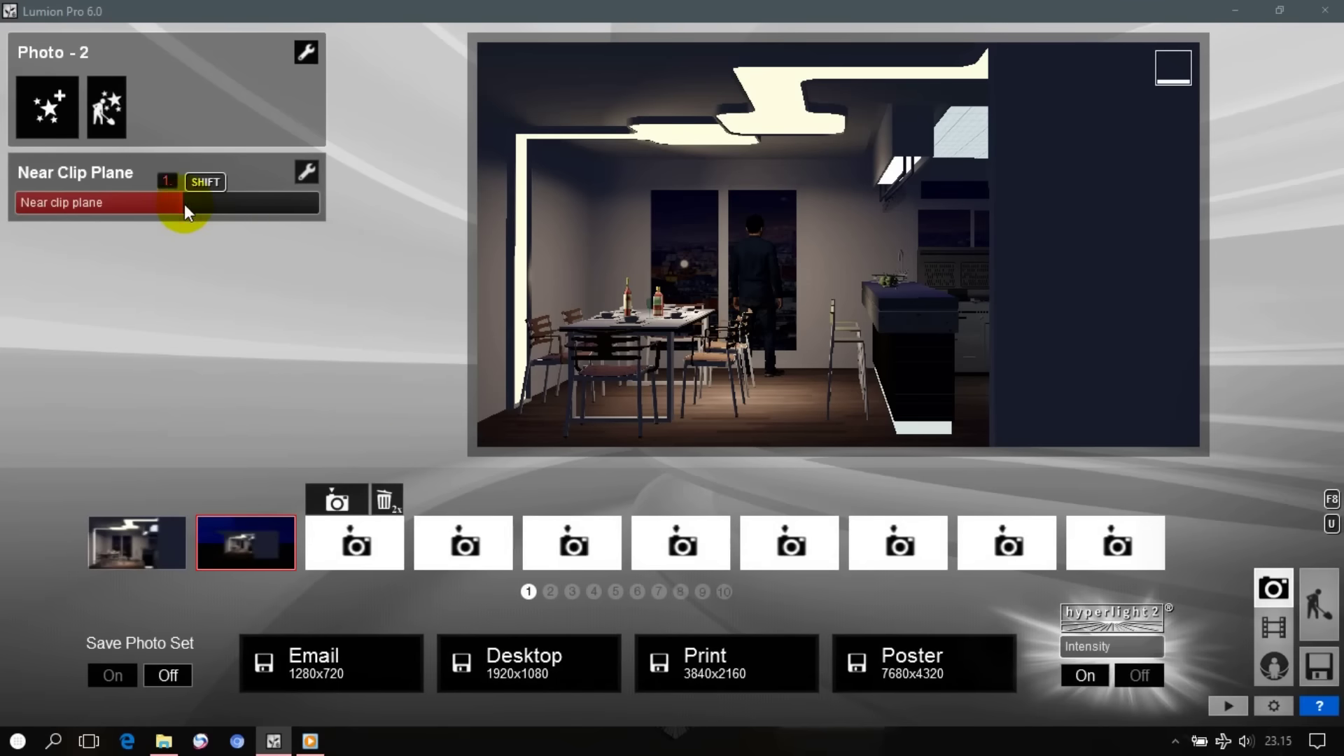
{"action": "left_click_drag", "start_coordinate": [184, 204], "coordinate": [183, 204], "text": "shift"}
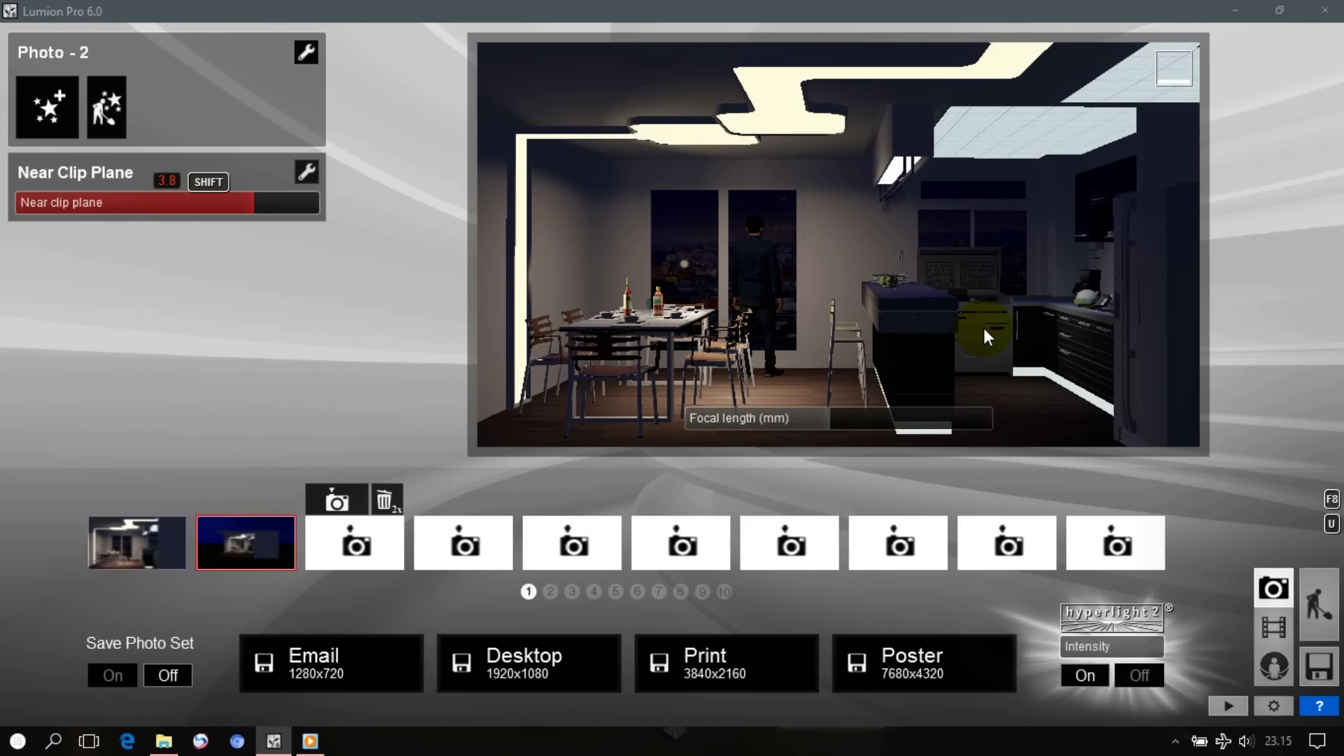
{"action": "left_click", "coordinate": [175, 316]}
Add the 2-Point Perspective effect switched on, and set Hyperlight to Off
{"action": "left_click", "coordinate": [68, 112]}
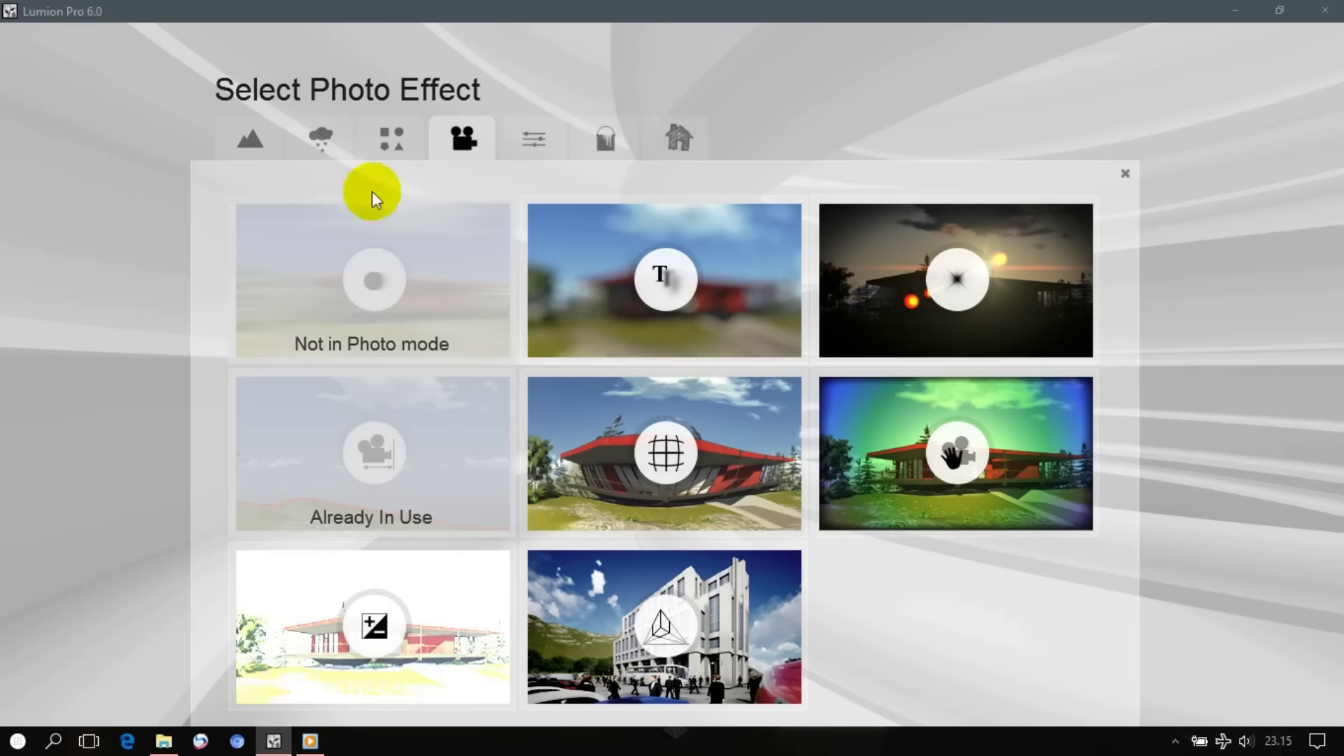
{"action": "left_click", "coordinate": [655, 604]}
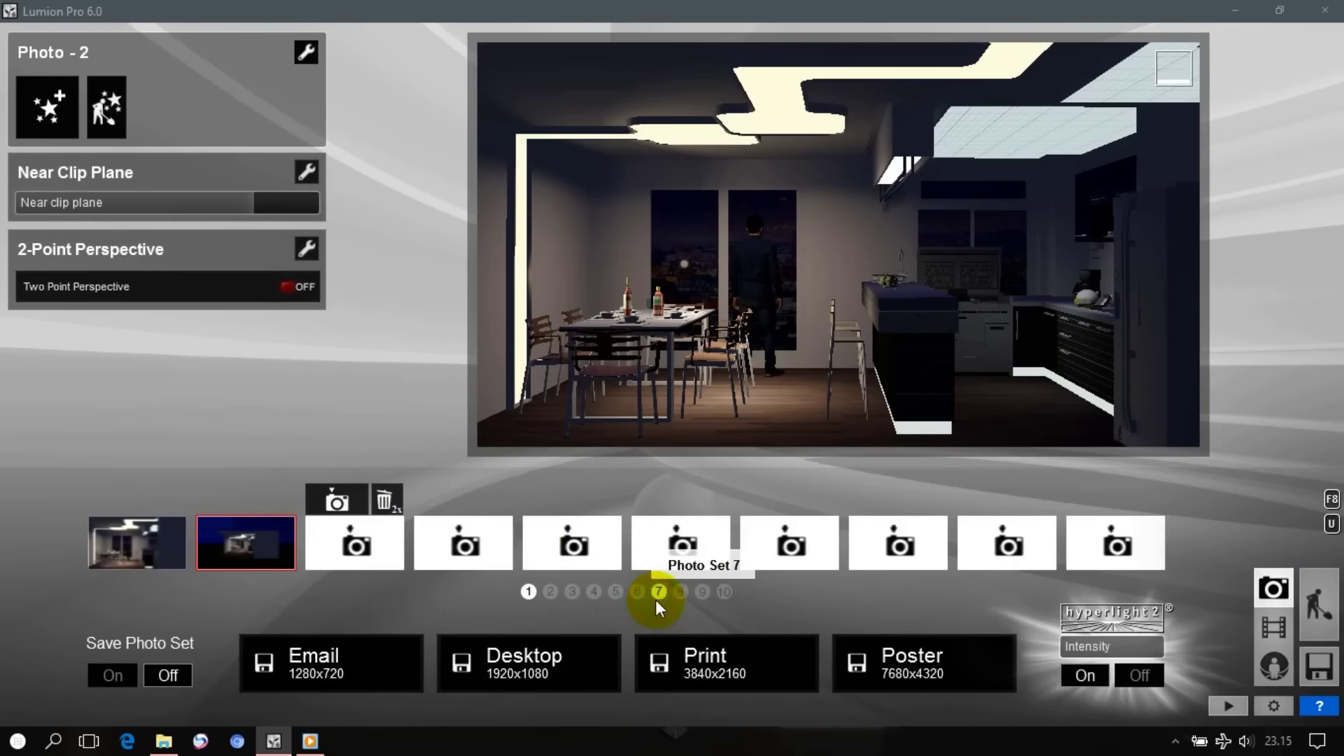
{"action": "left_click", "coordinate": [286, 287]}
{"action": "mouse_move", "coordinate": [840, 241]}
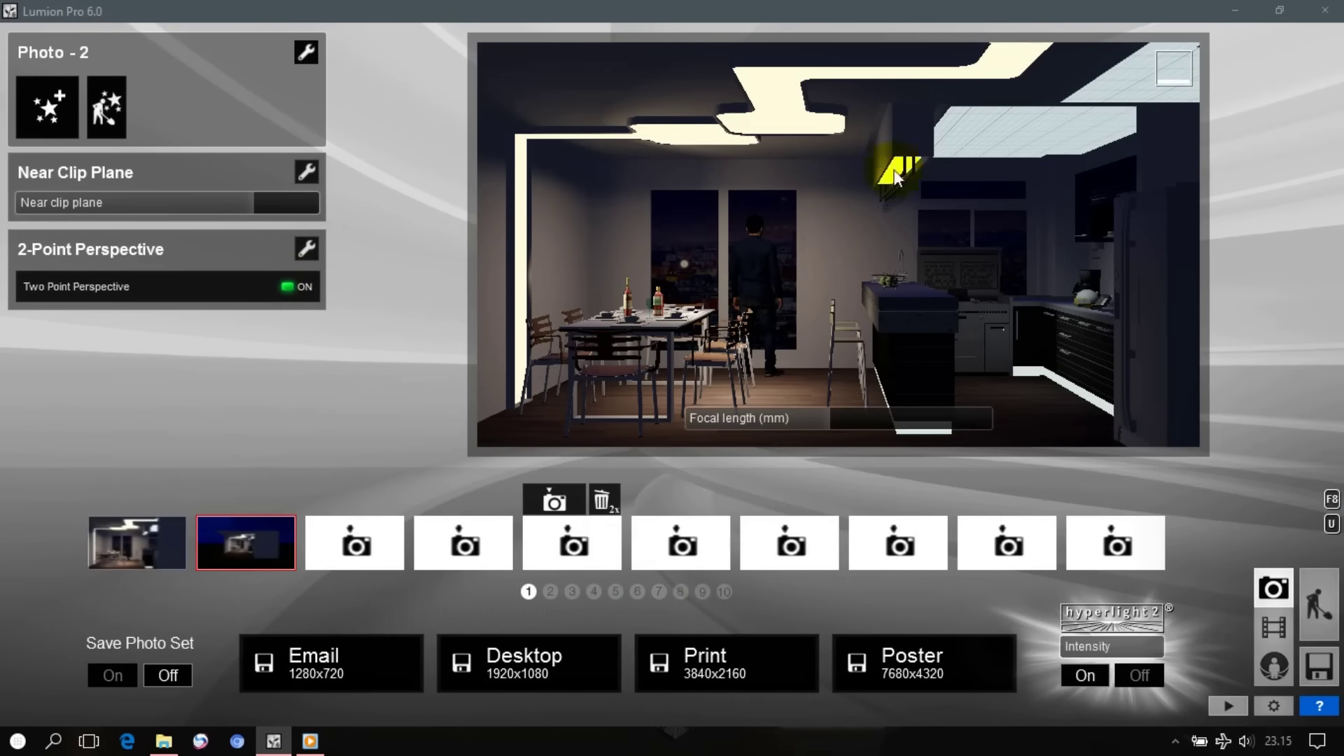
{"action": "left_click", "coordinate": [1133, 680]}
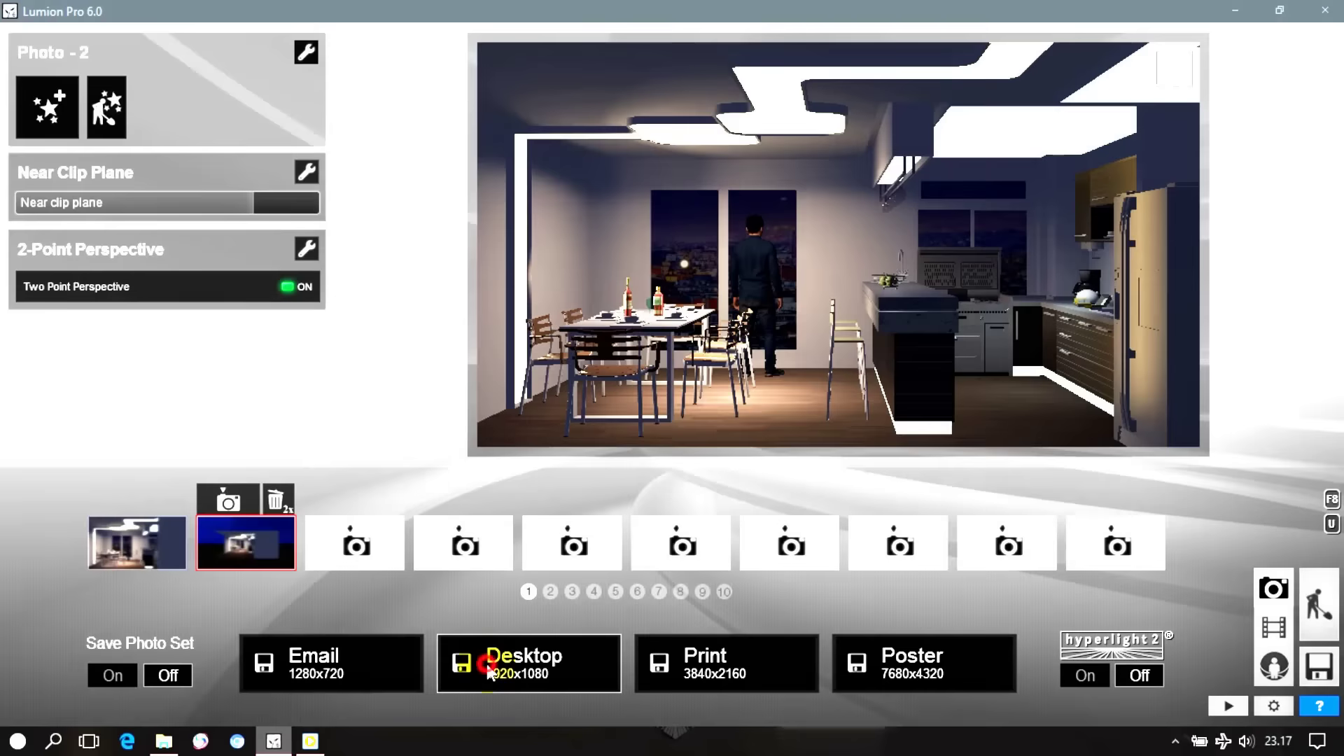
Render Photo 2 at Desktop 1920x1080 and save the image as '1'
{"action": "left_click", "coordinate": [488, 671]}
{"action": "left_click", "coordinate": [512, 468]}
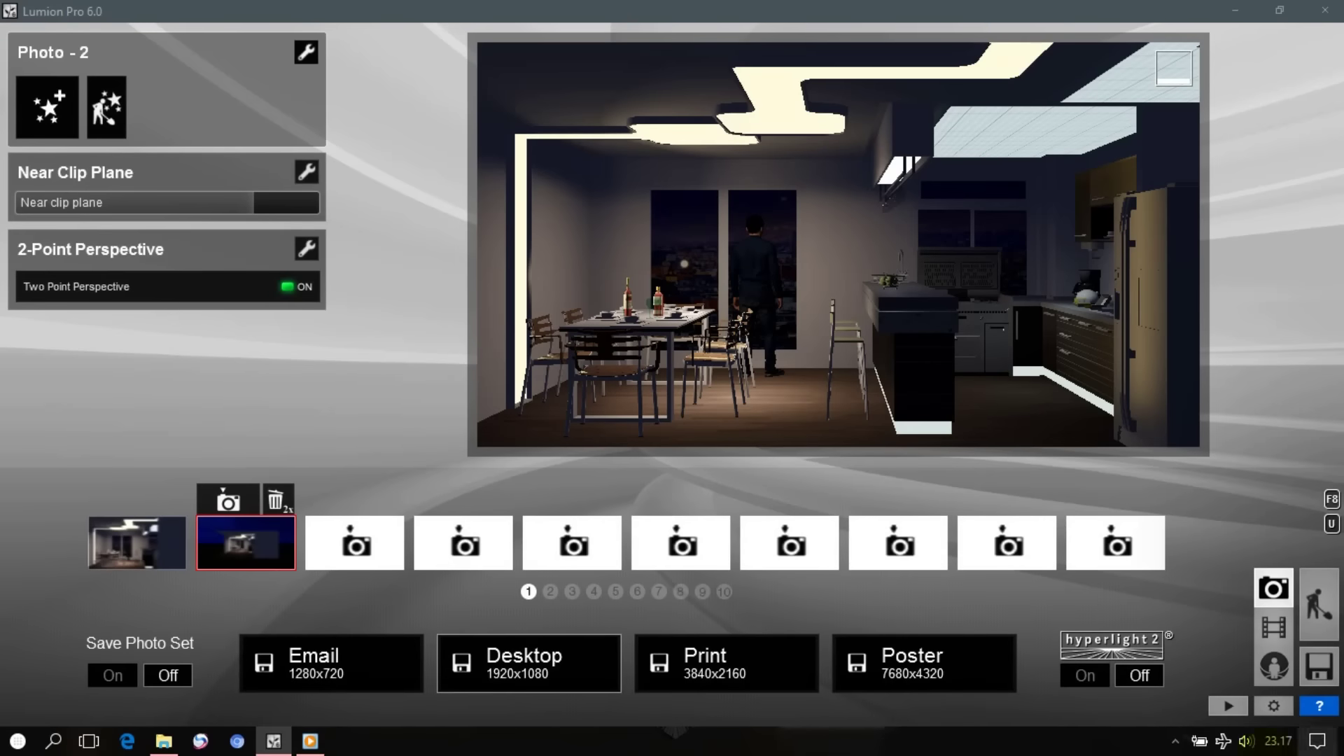
{"action": "left_click", "coordinate": [166, 742]}
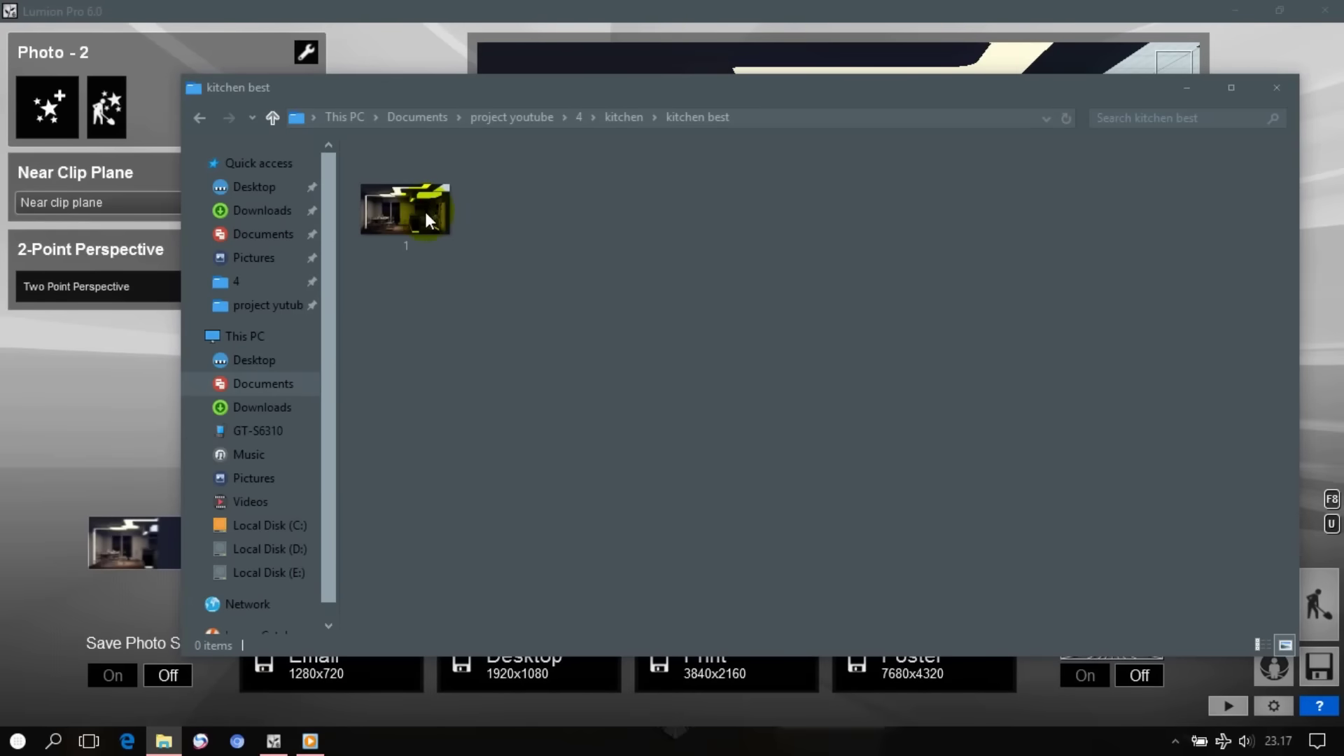
View the saved render 1.jpg in Picasa Photo Viewer, then close the preview
{"action": "double_click", "coordinate": [426, 213]}
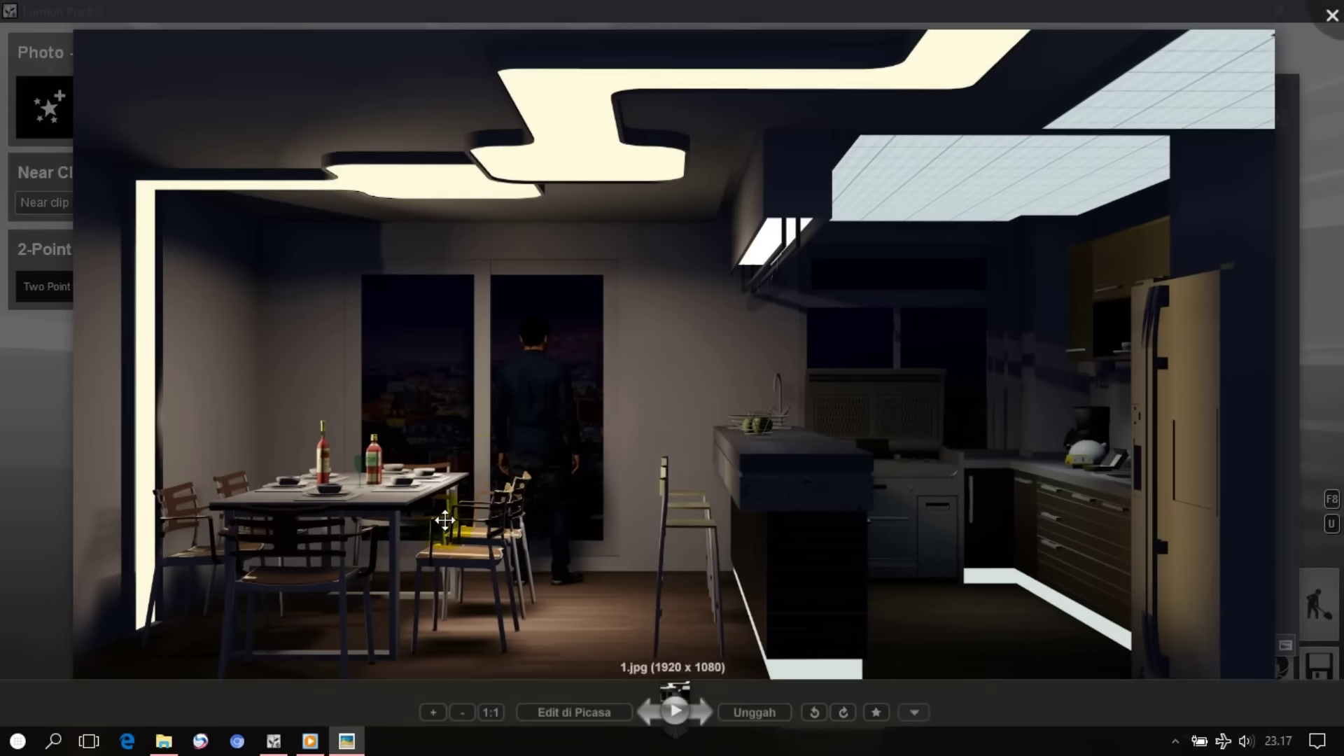
{"action": "scroll", "coordinate": [465, 496], "scroll_direction": "up", "scroll_amount": 3}
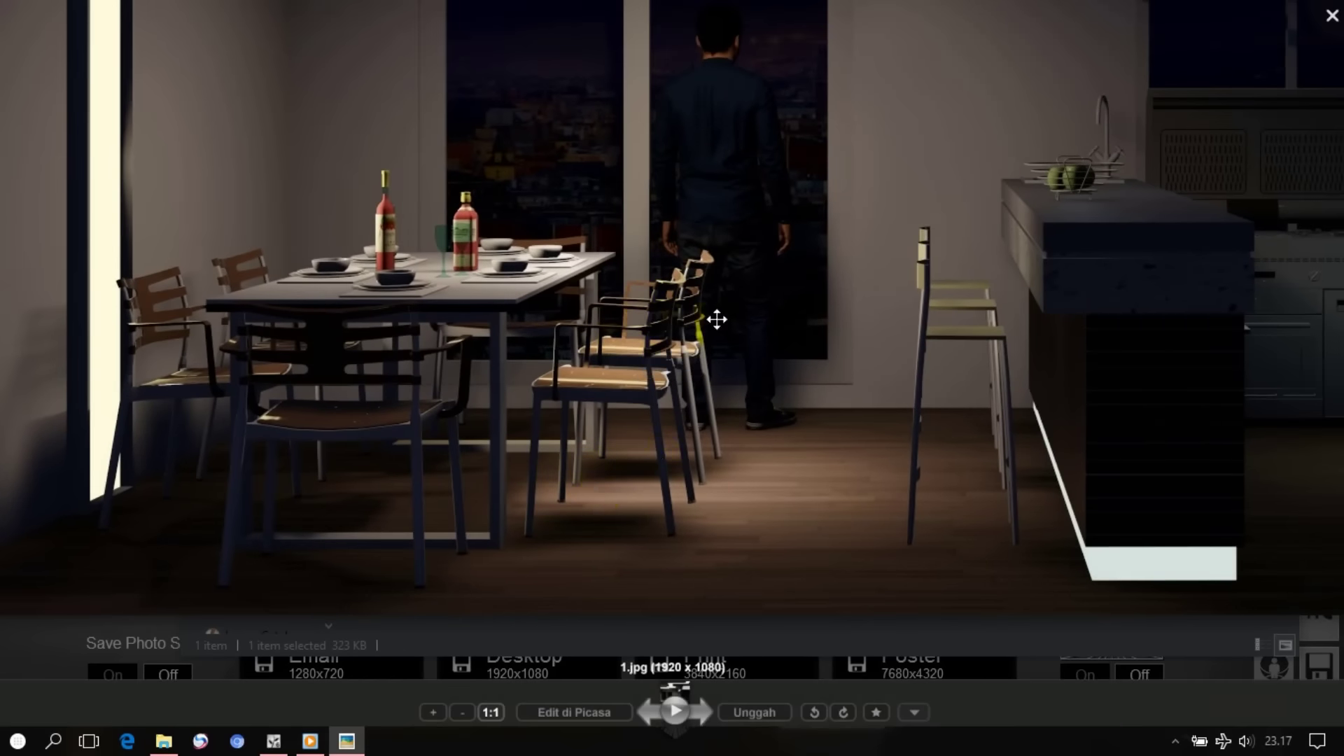
{"action": "scroll", "coordinate": [717, 320], "scroll_direction": "down", "scroll_amount": 2}
{"action": "scroll", "coordinate": [616, 274], "scroll_direction": "down", "scroll_amount": 2}
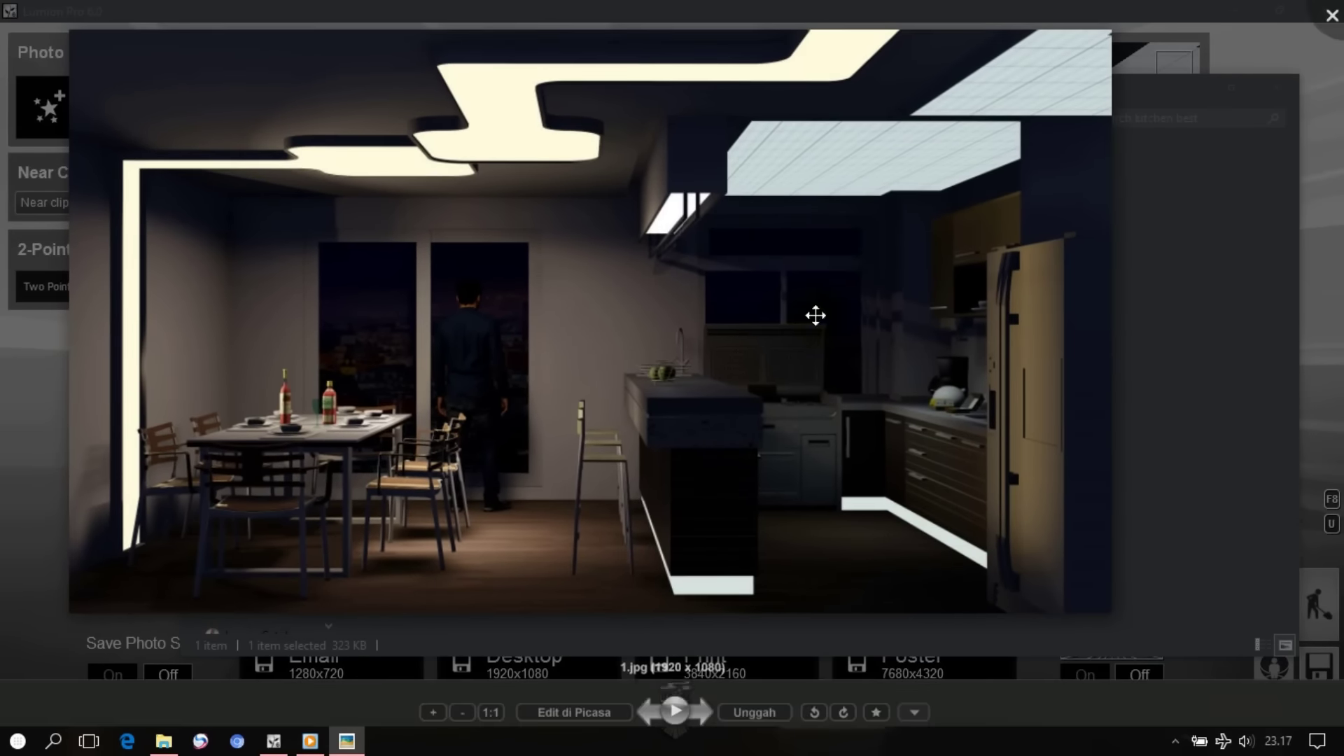
{"action": "left_click_drag", "start_coordinate": [765, 381], "coordinate": [817, 375]}
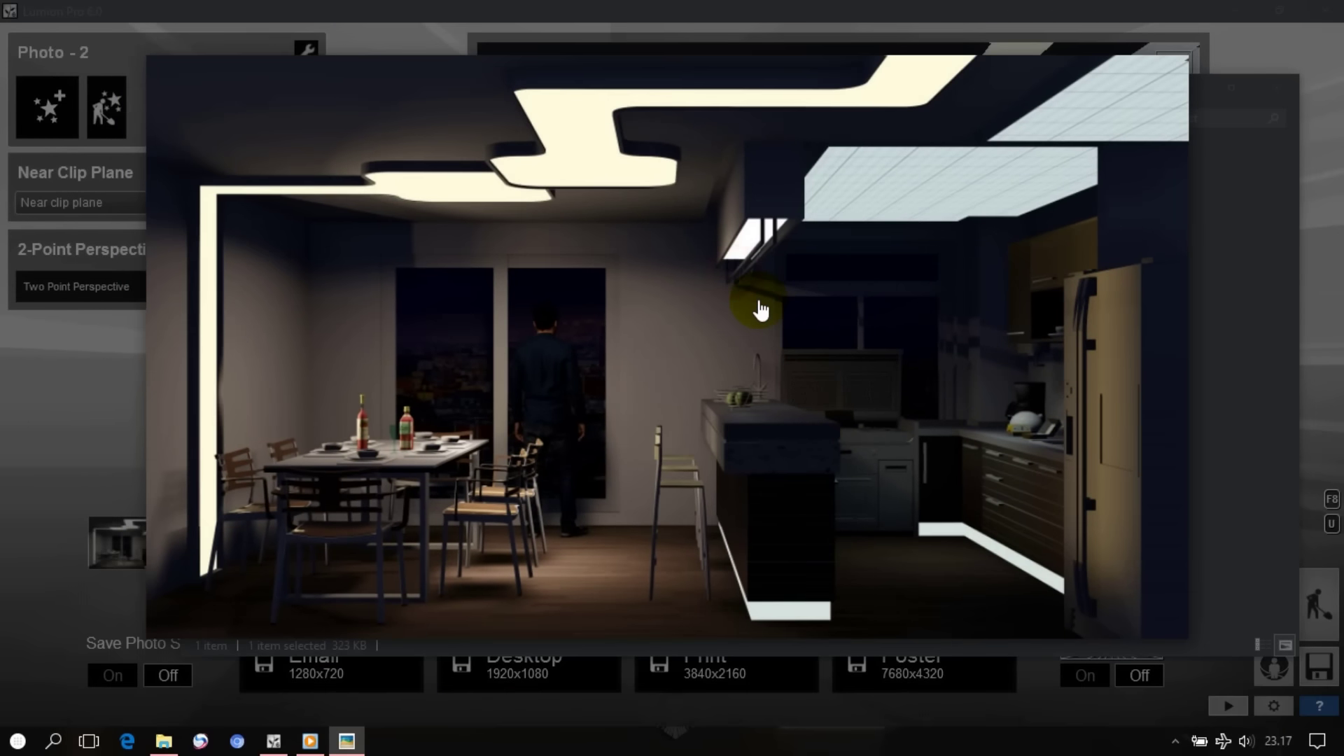
{"action": "left_click_drag", "start_coordinate": [761, 310], "coordinate": [749, 320]}
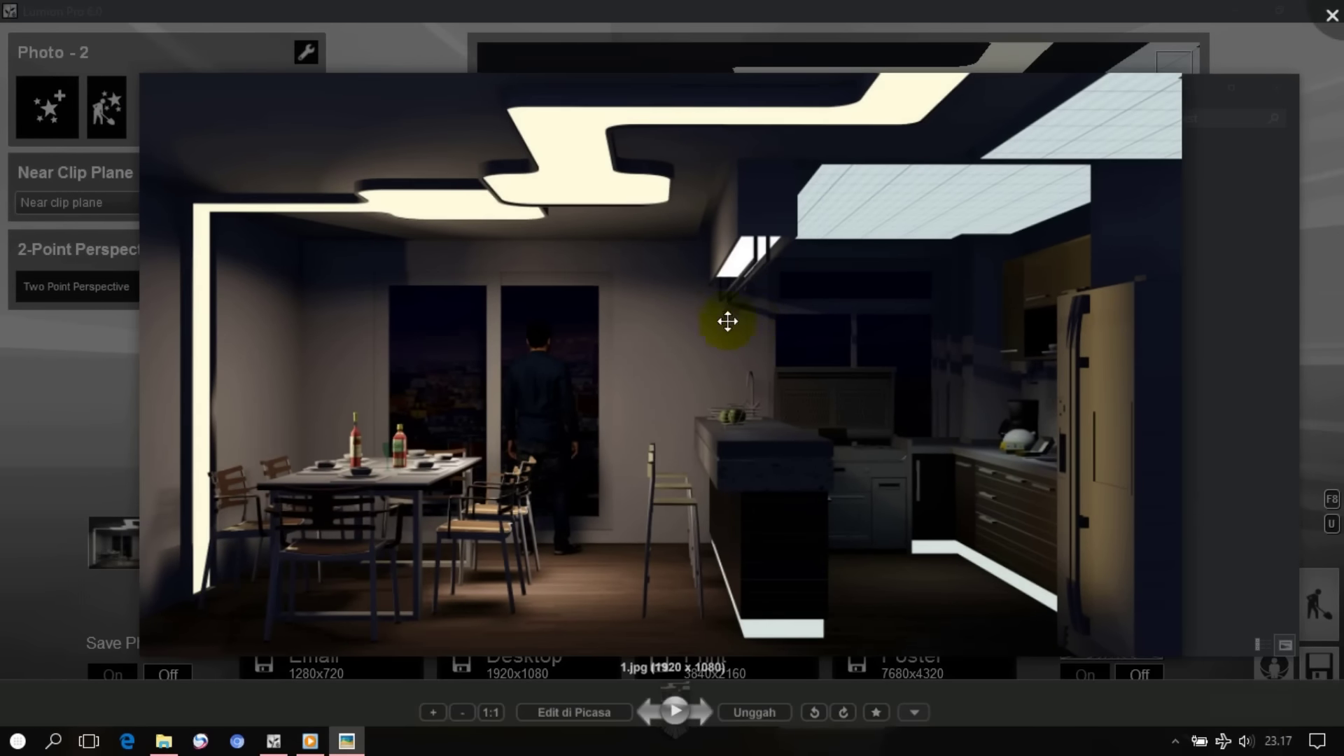
{"action": "key", "text": "Escape"}
Minimize all windows to the desktop, then restore Lumion
{"action": "left_click", "coordinate": [1212, 81]}
{"action": "key", "text": "super+d"}
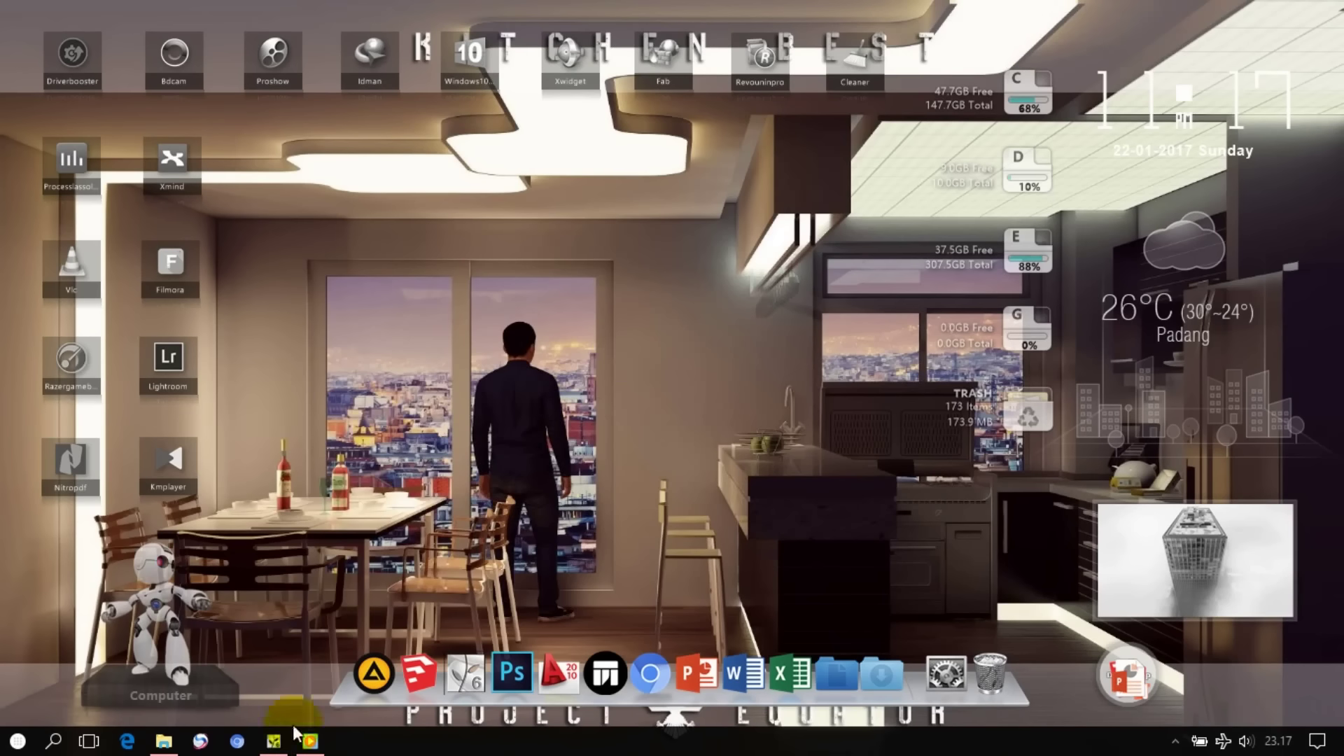
{"action": "left_click", "coordinate": [277, 741]}
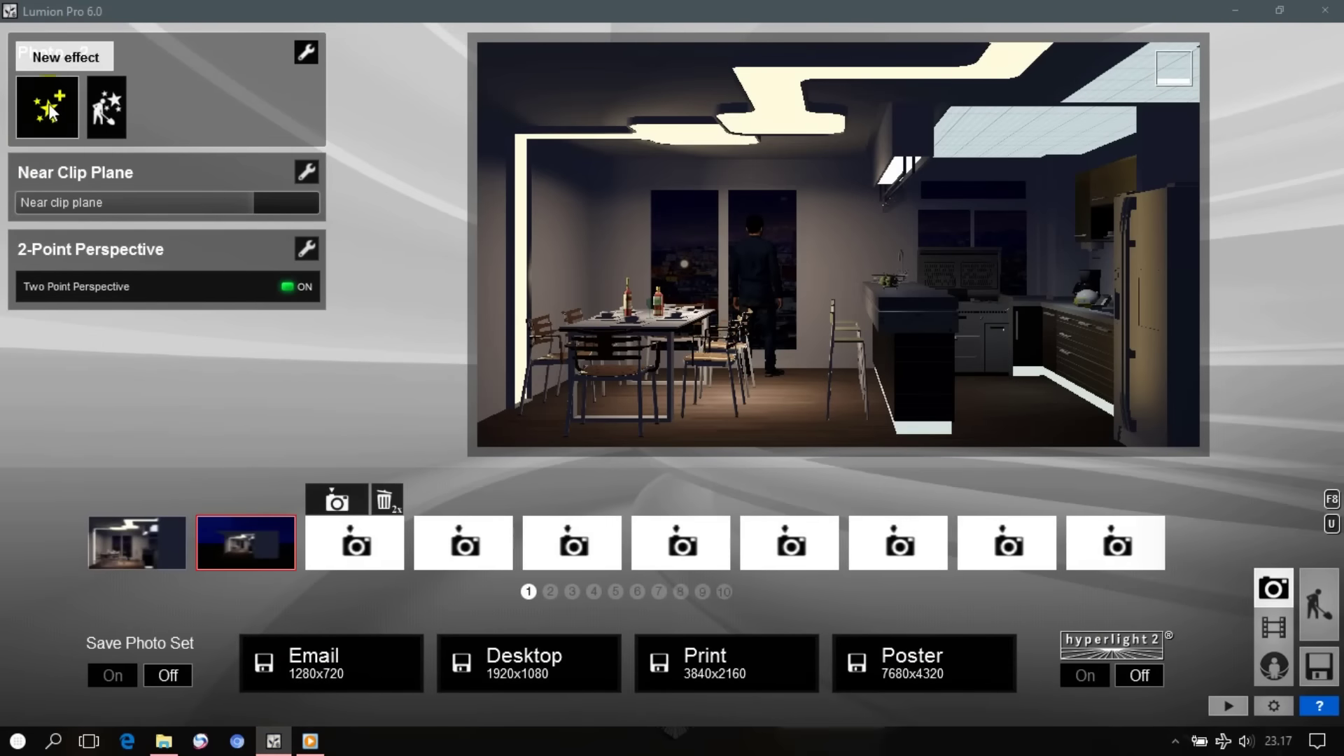
In the Material Editor, set the city skyline backdrop's Emissive to 0.0006
{"action": "left_click", "coordinate": [759, 384]}
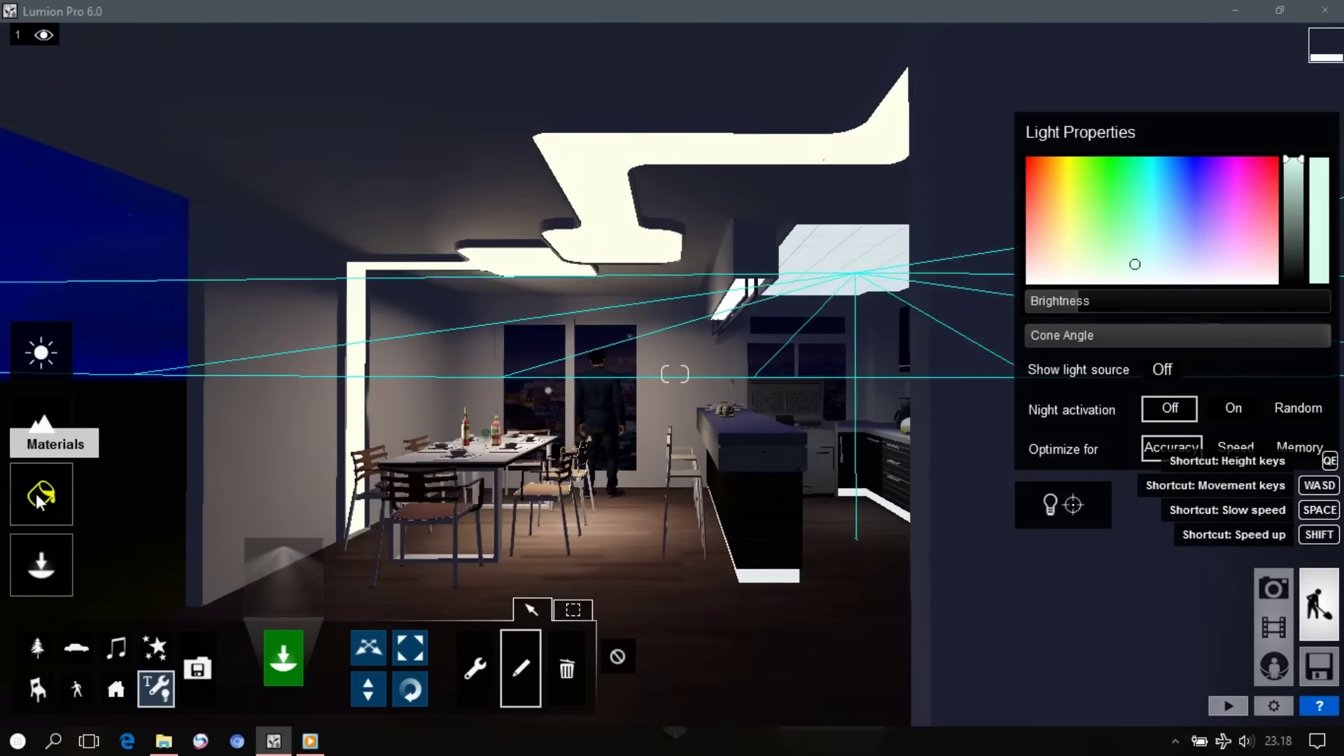
{"action": "left_click", "coordinate": [40, 495]}
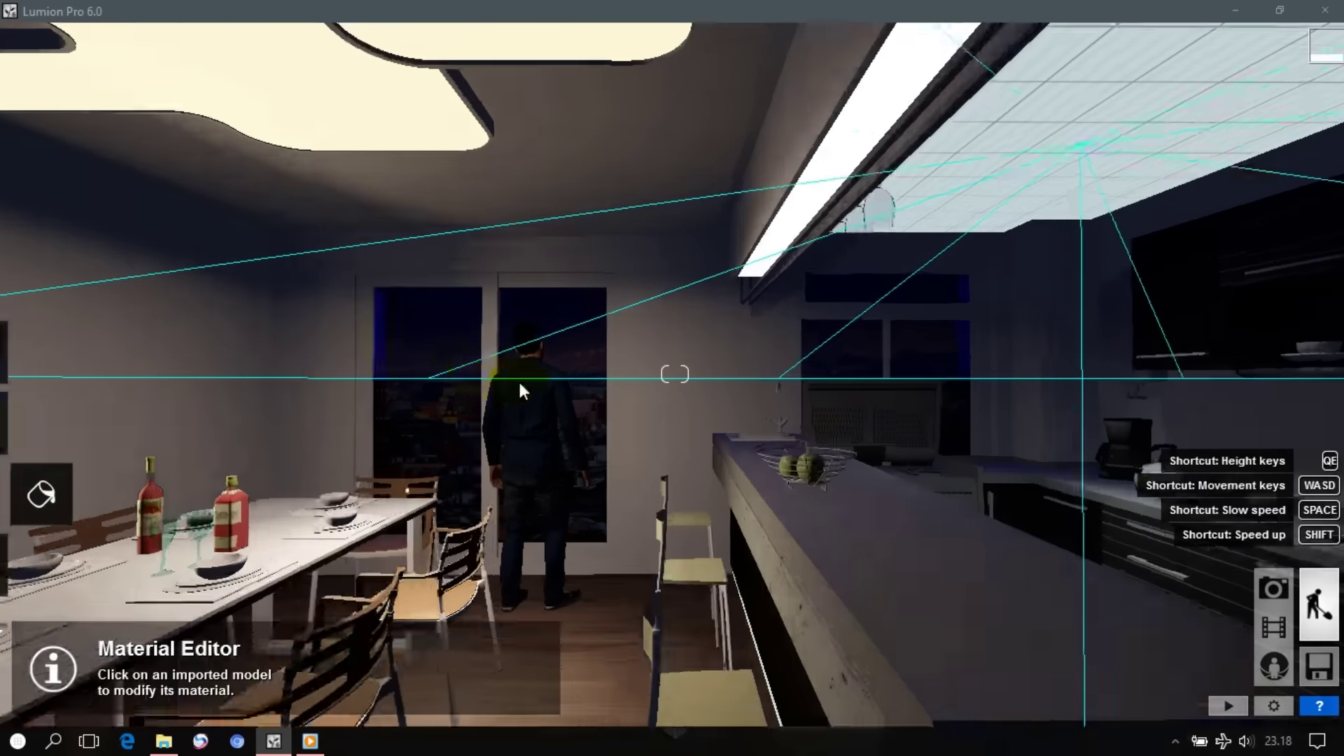
{"action": "key", "text": "w"}
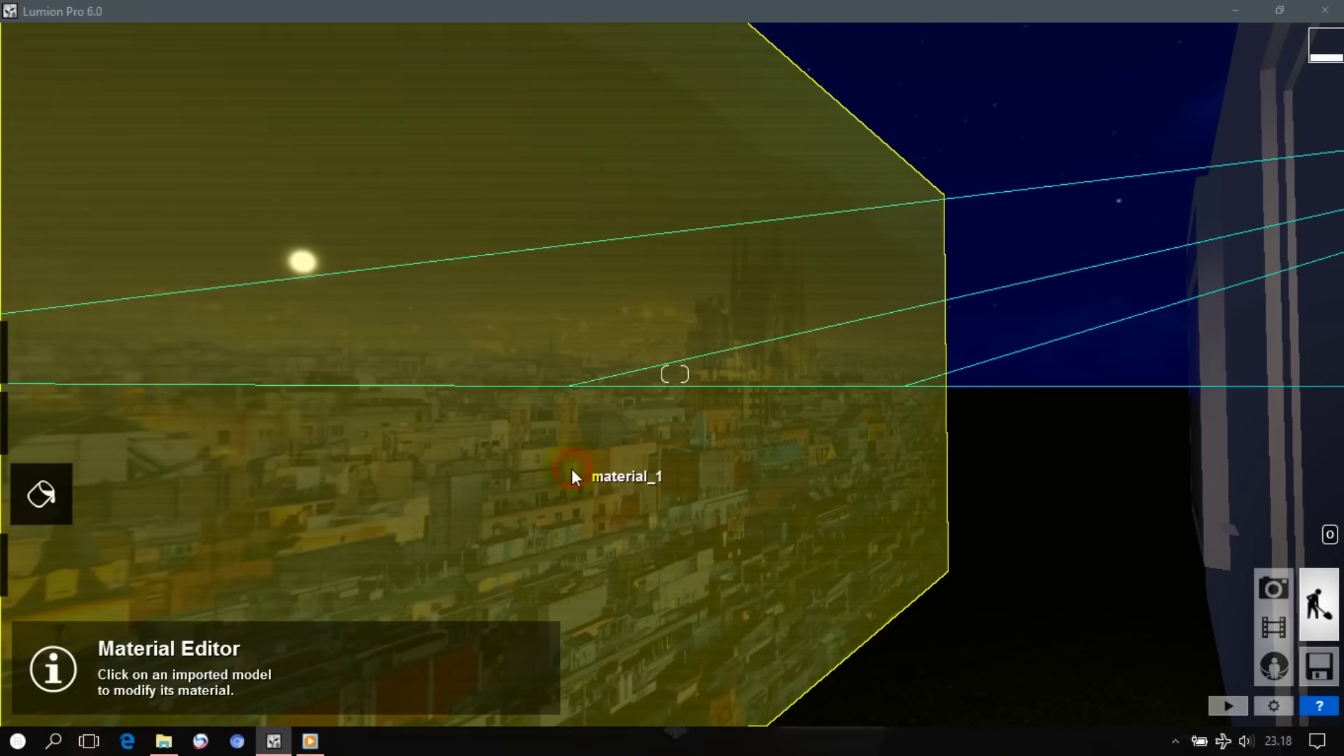
{"action": "left_click", "coordinate": [571, 470]}
{"action": "type", "text": "0."}
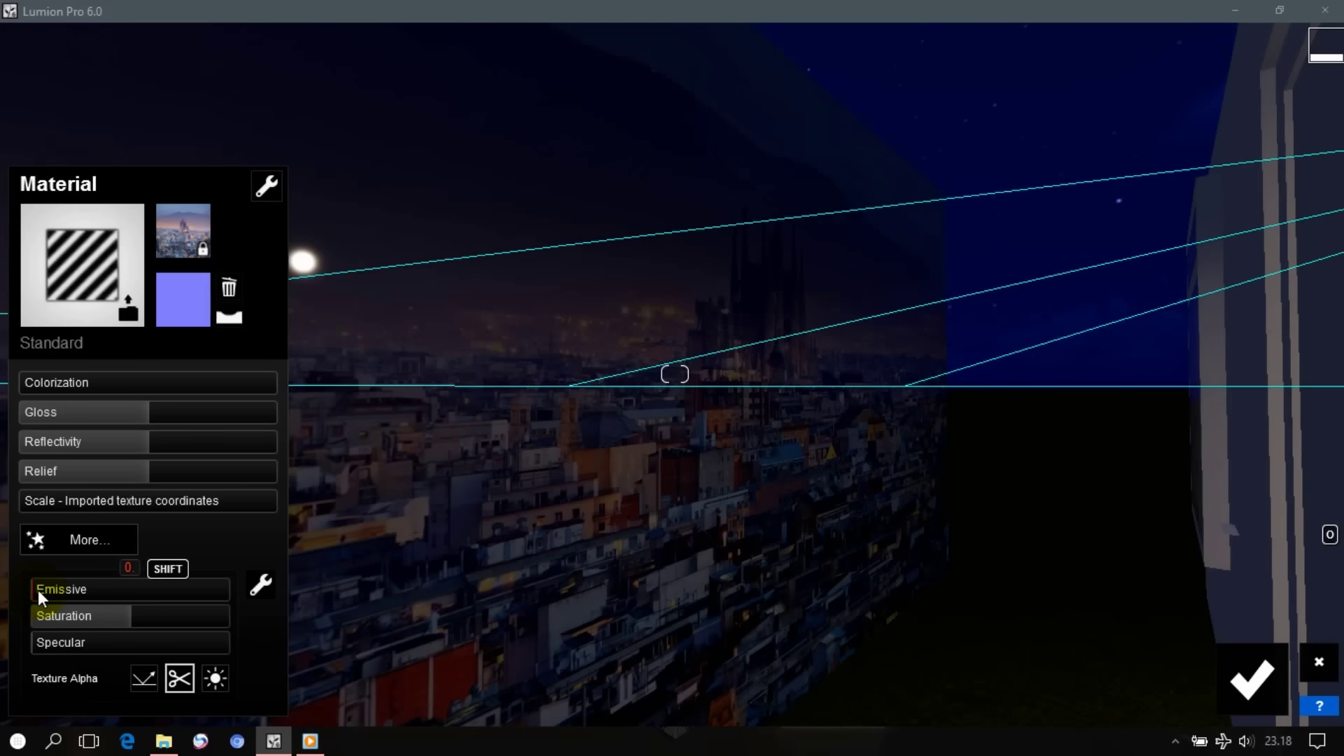
{"action": "type", "text": "0006"}
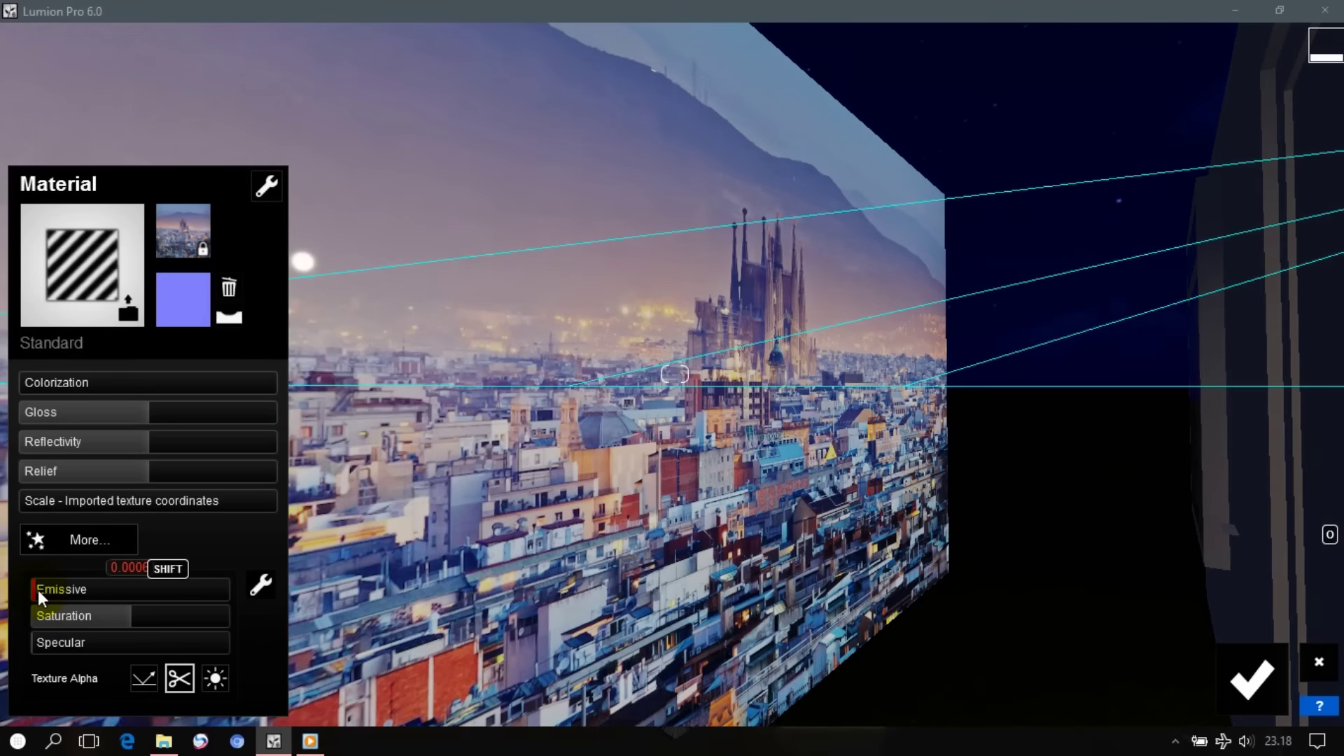
{"action": "type", "text": "s"}
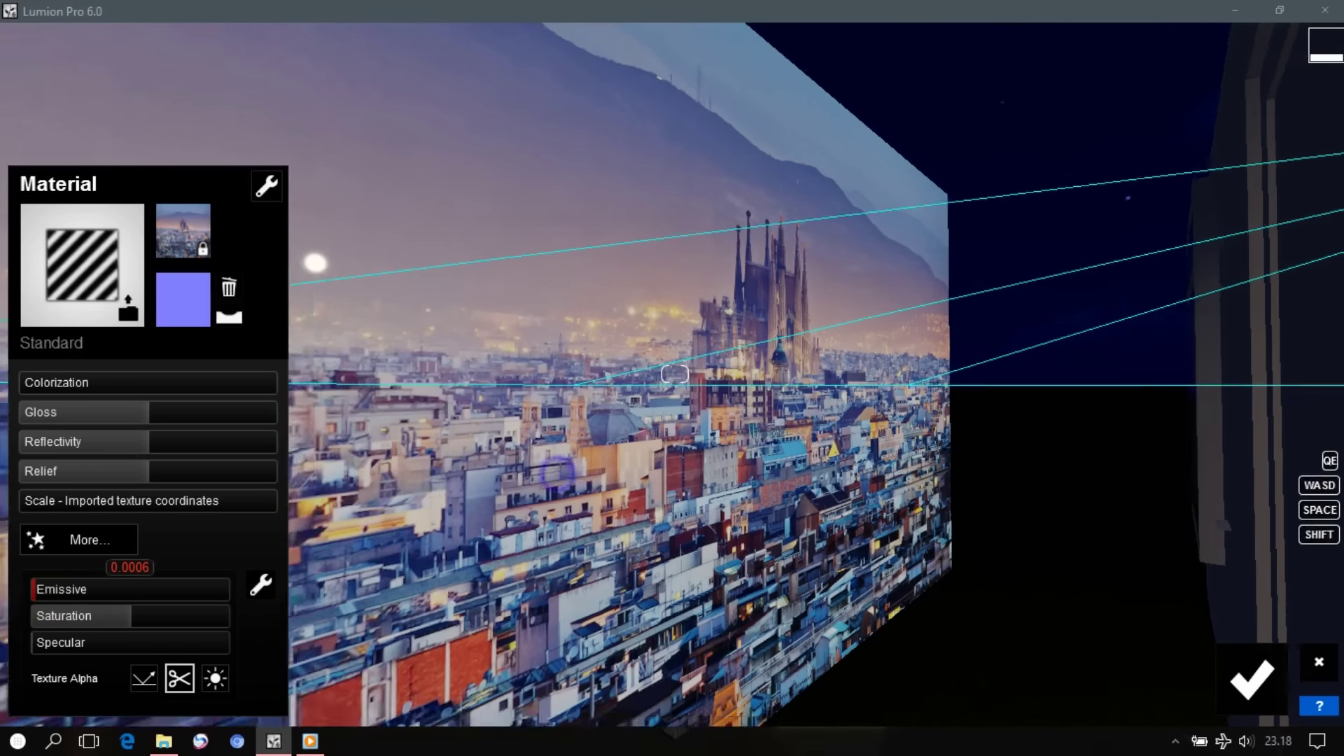
{"action": "type", "text": "s"}
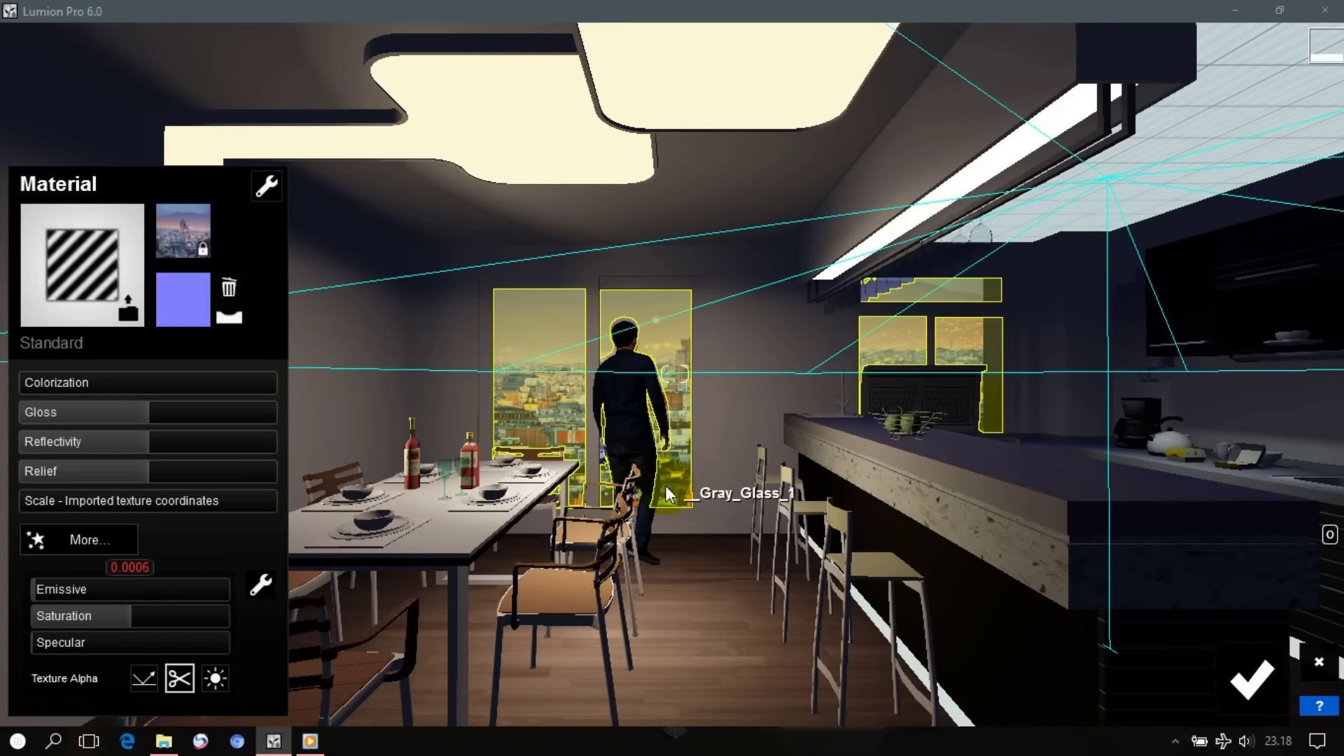
{"action": "left_click", "coordinate": [1253, 686]}
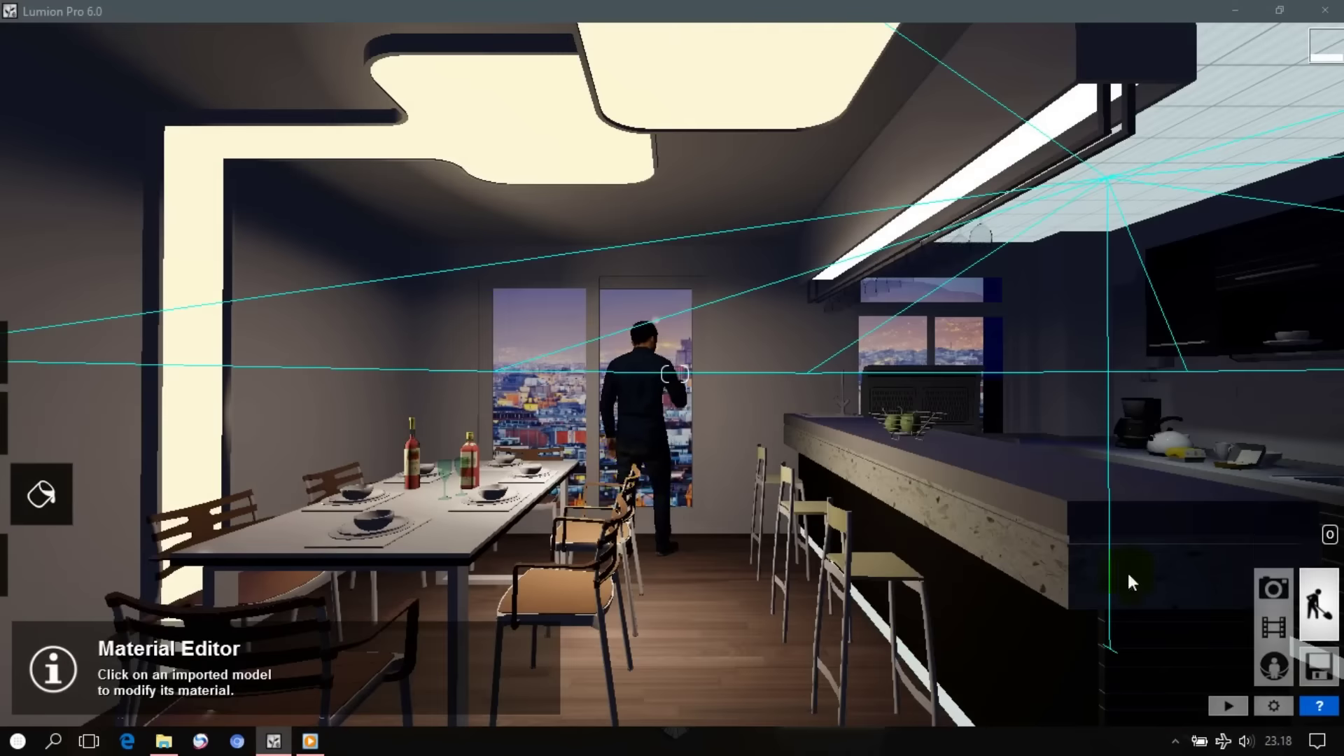
{"action": "left_click", "coordinate": [1272, 591]}
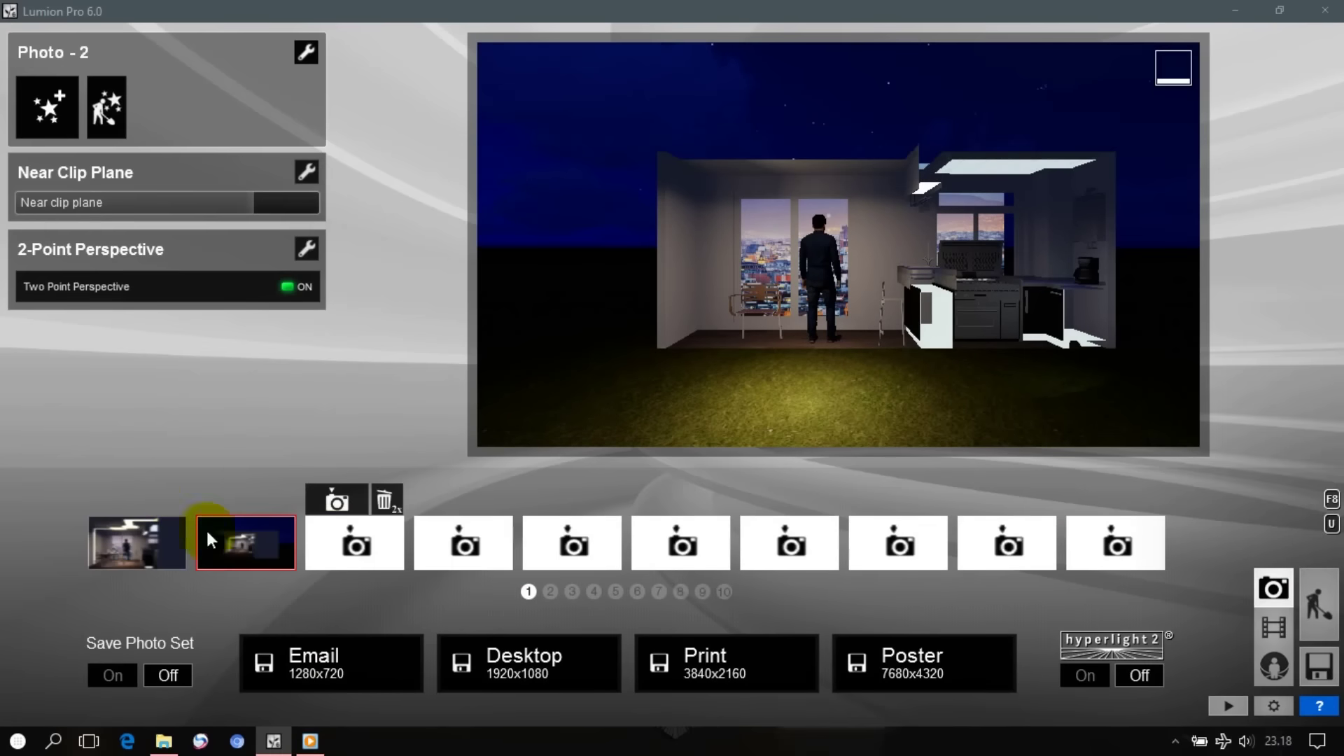
Restore Photo 2's camera, set focal length to about 38.7 mm, and store it
{"action": "left_click", "coordinate": [245, 545]}
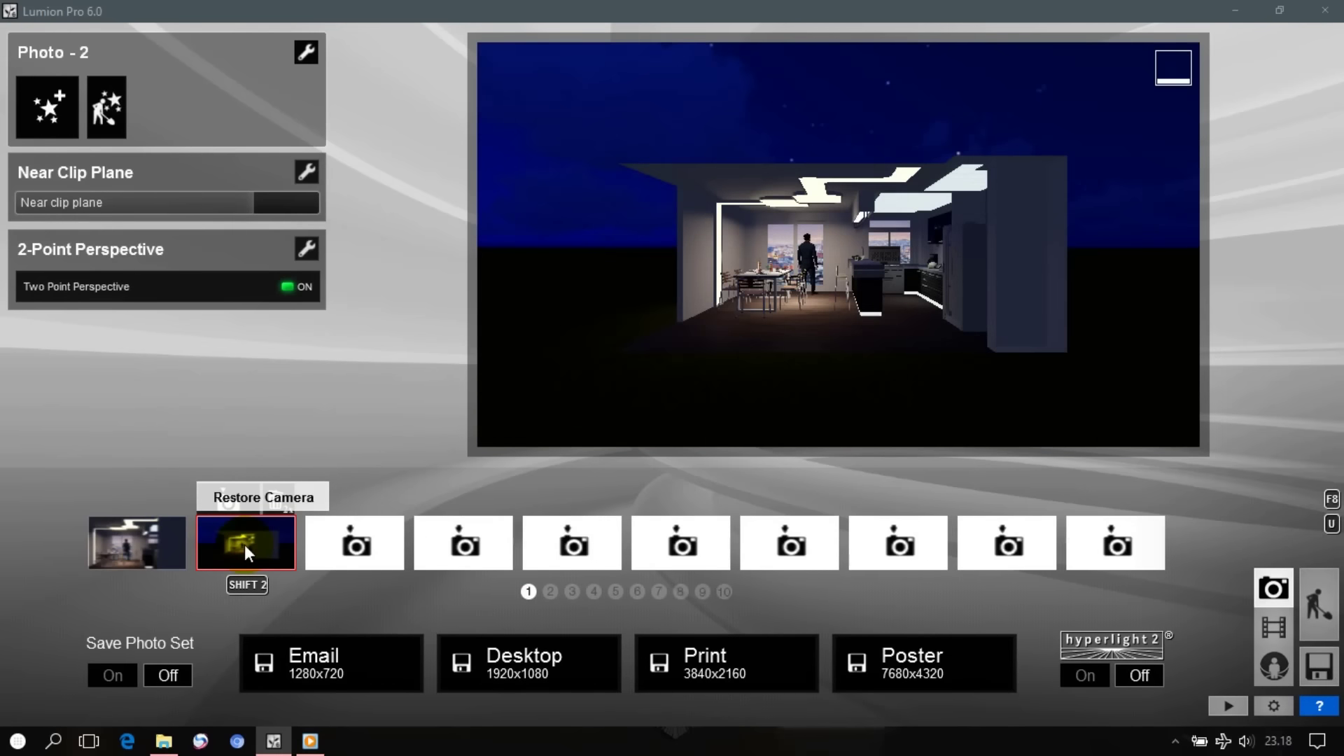
{"action": "left_click_drag", "start_coordinate": [749, 416], "coordinate": [769, 419]}
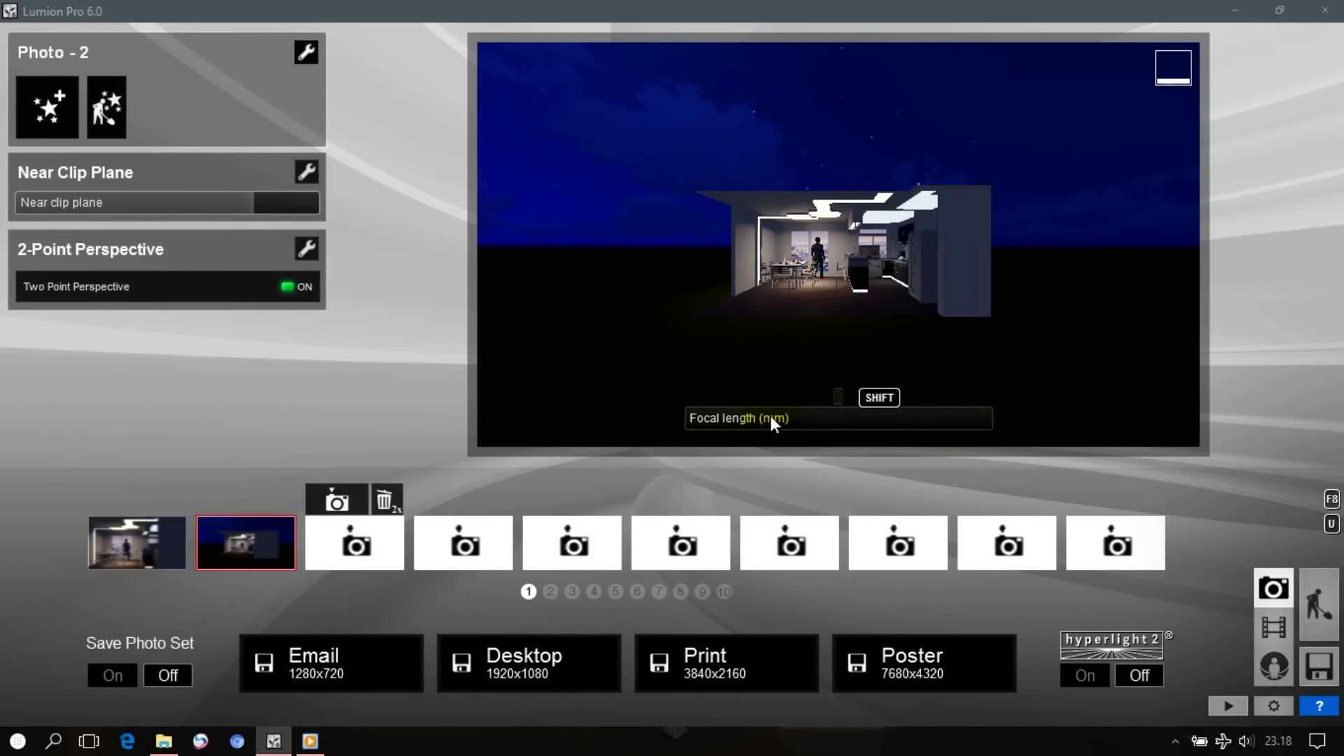
{"action": "key", "text": "3"}
{"action": "left_click", "coordinate": [770, 418]}
{"action": "type", "text": "08"}
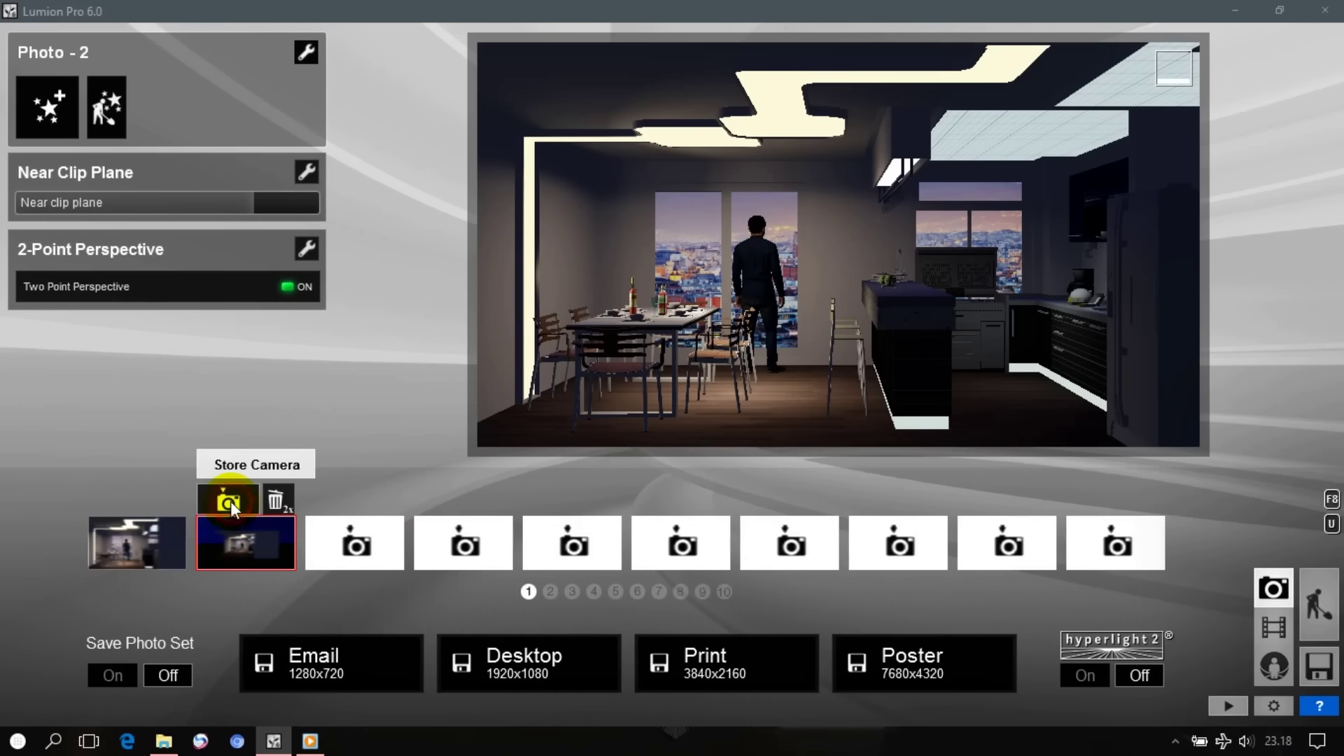
{"action": "left_click", "coordinate": [230, 502]}
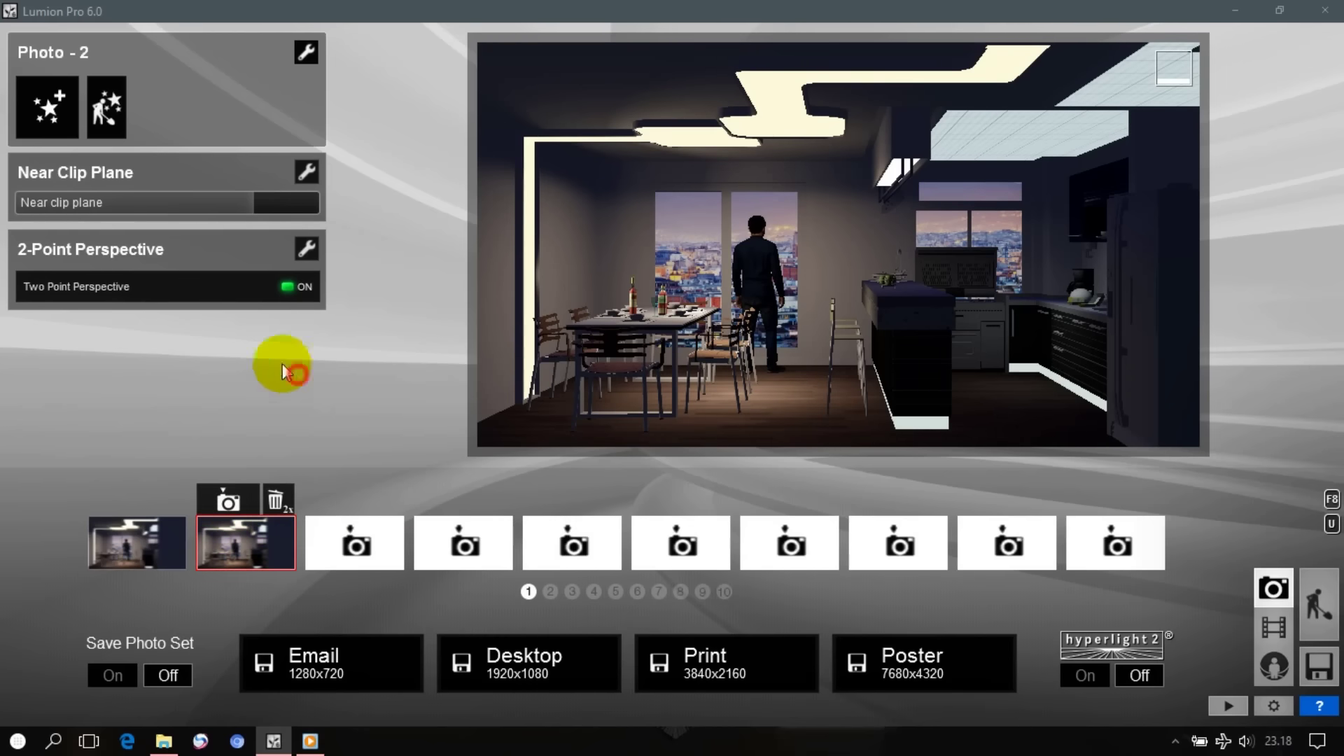
Add Analog Color Lab, plus Color correction with Saturation 1.1 and Blue Shift -0.1
{"action": "left_click", "coordinate": [55, 119]}
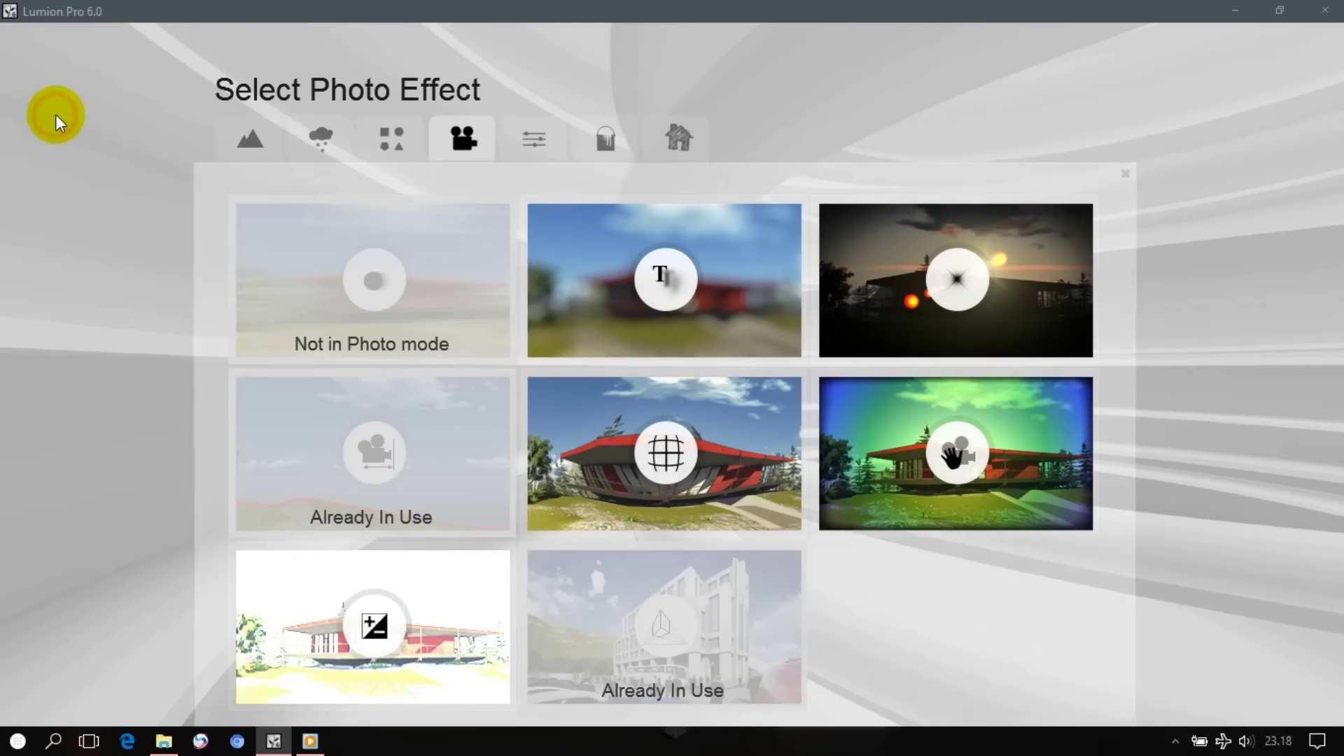
{"action": "left_click", "coordinate": [511, 138]}
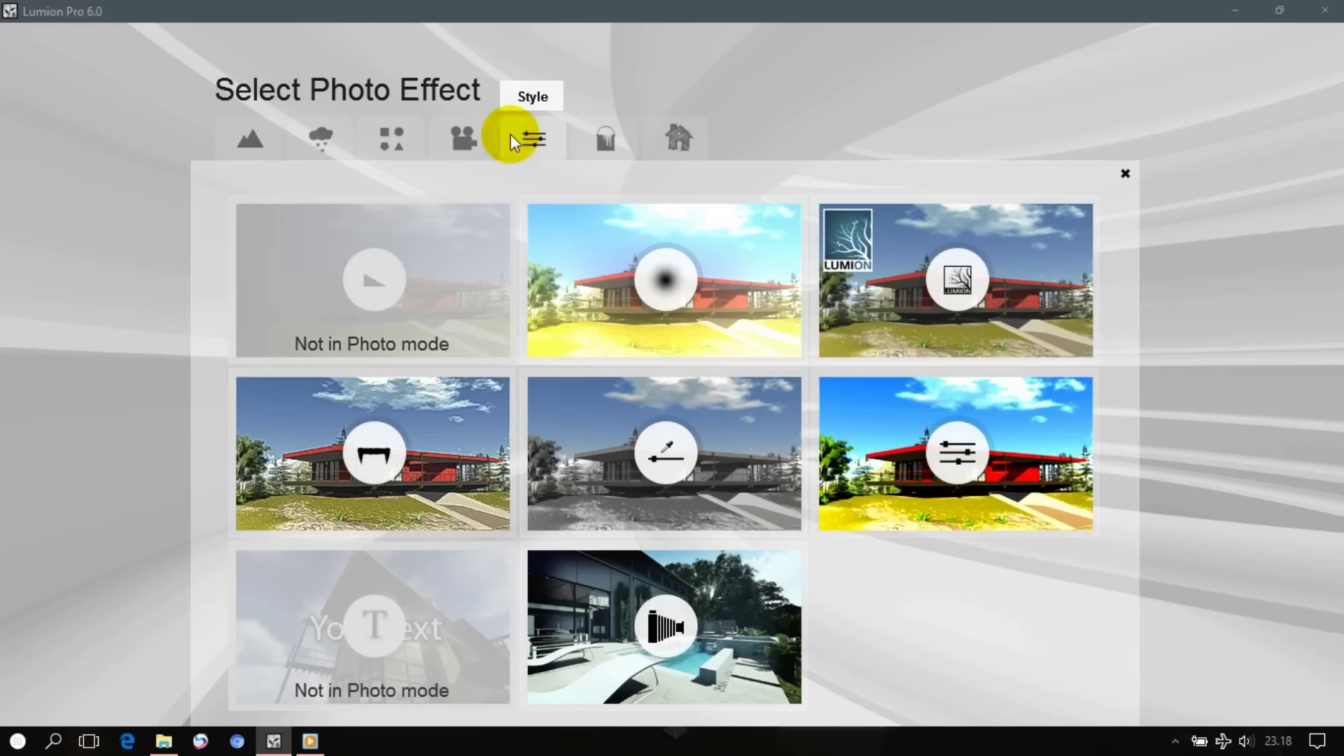
{"action": "left_click", "coordinate": [675, 625]}
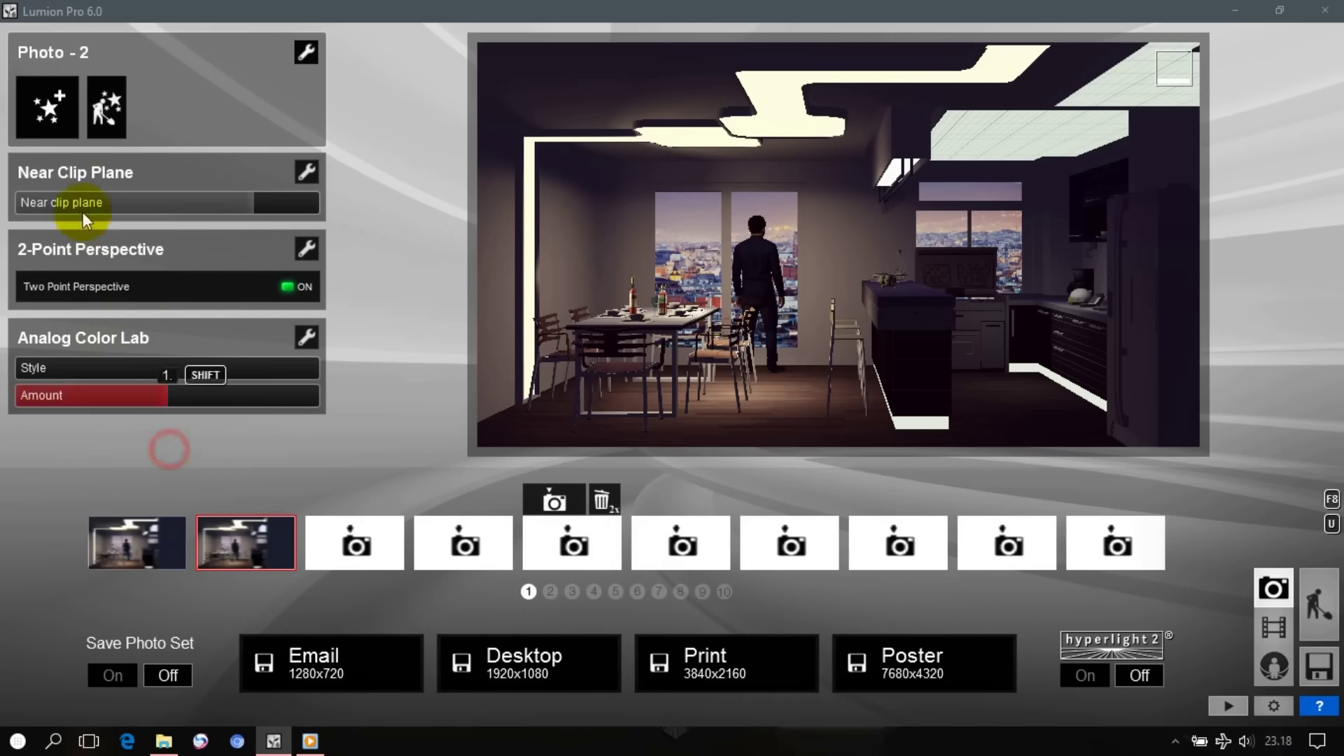
{"action": "left_click", "coordinate": [57, 111]}
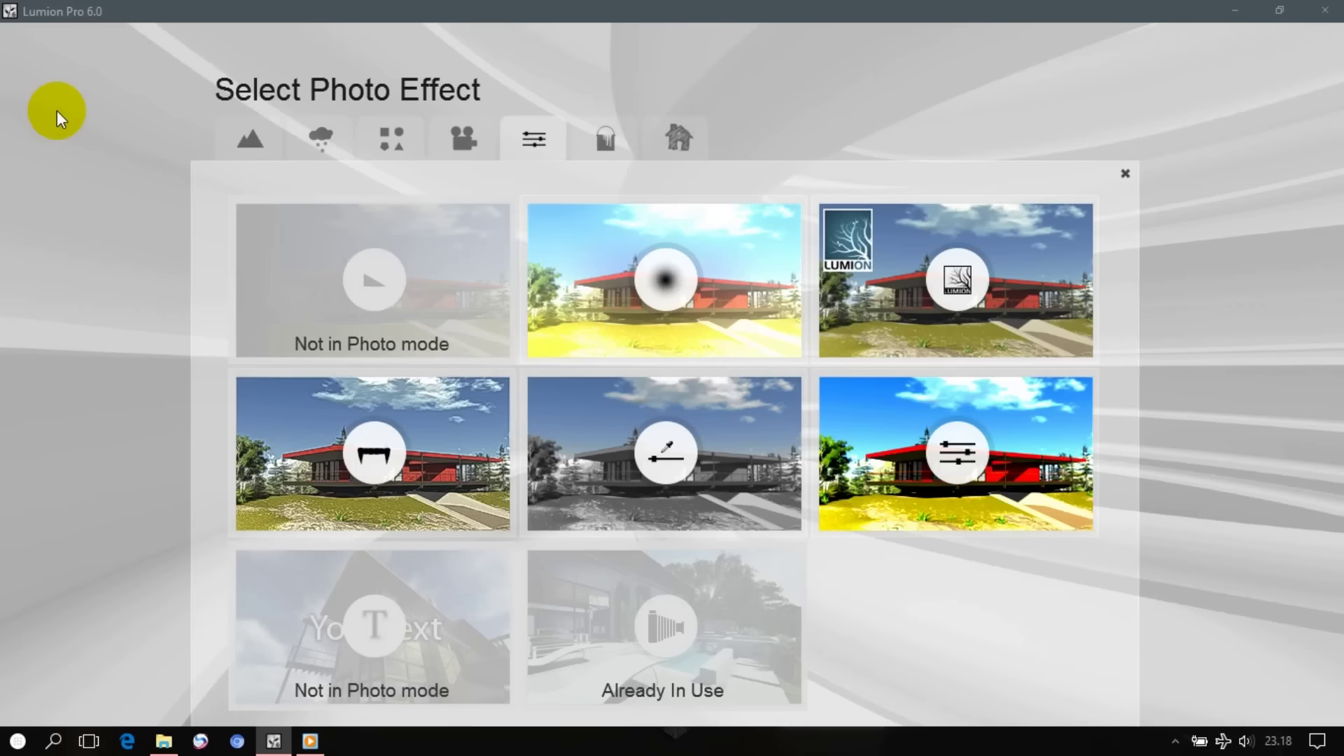
{"action": "left_click", "coordinate": [960, 468]}
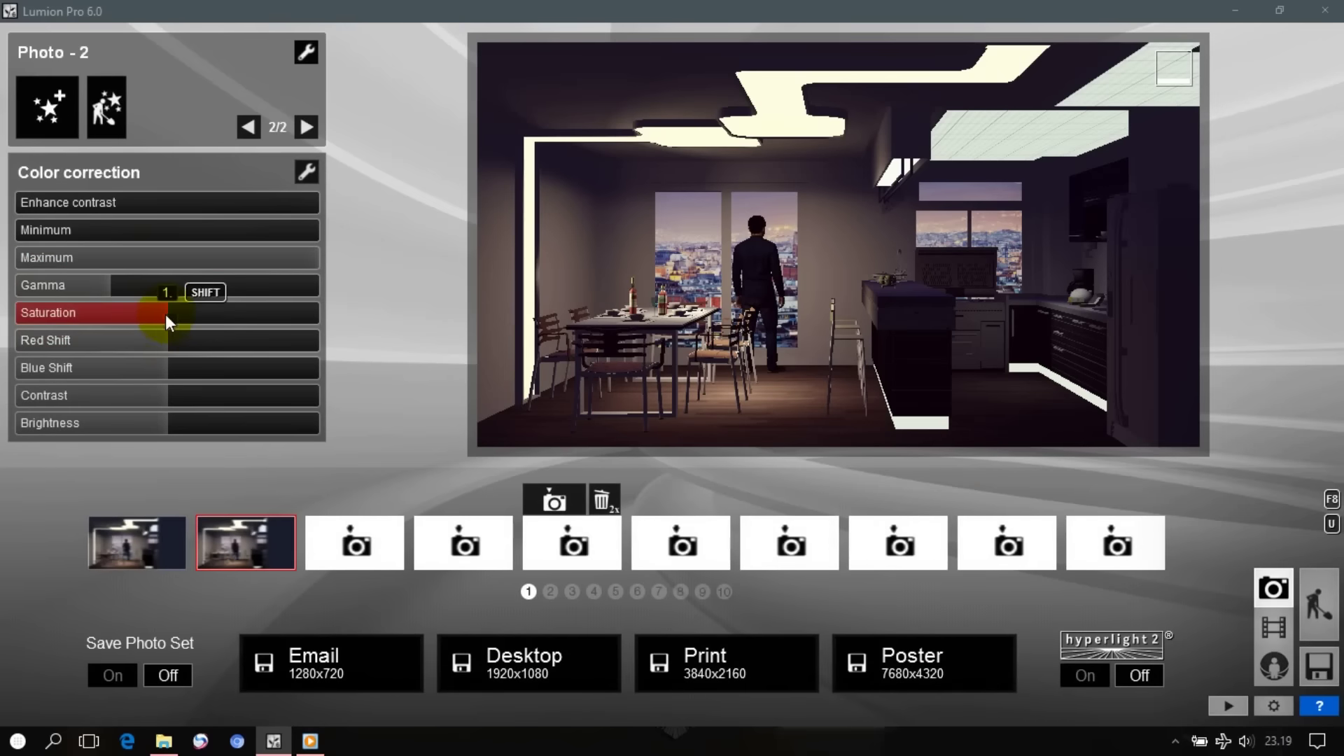
{"action": "left_click_drag", "start_coordinate": [167, 311], "coordinate": [182, 312], "text": "shift"}
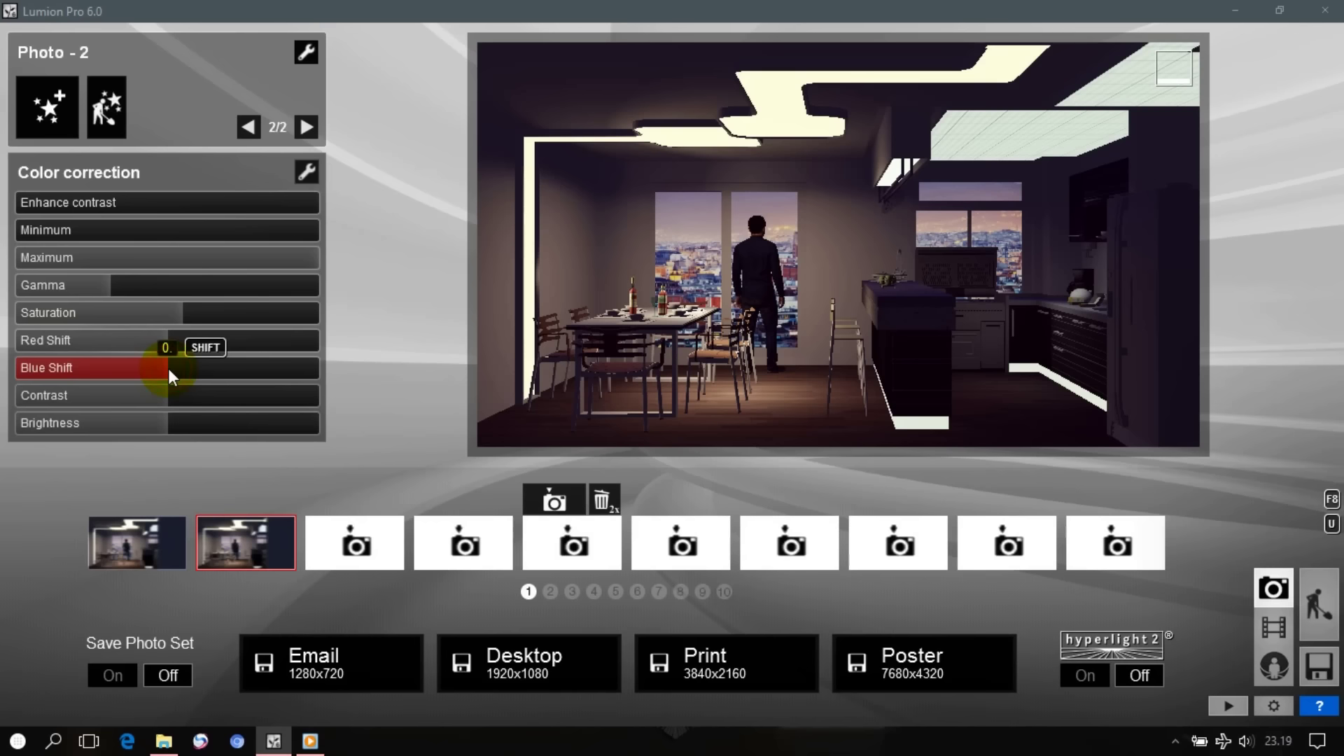
{"action": "left_click_drag", "start_coordinate": [168, 368], "coordinate": [161, 364], "text": "shift"}
{"action": "left_click", "coordinate": [275, 461]}
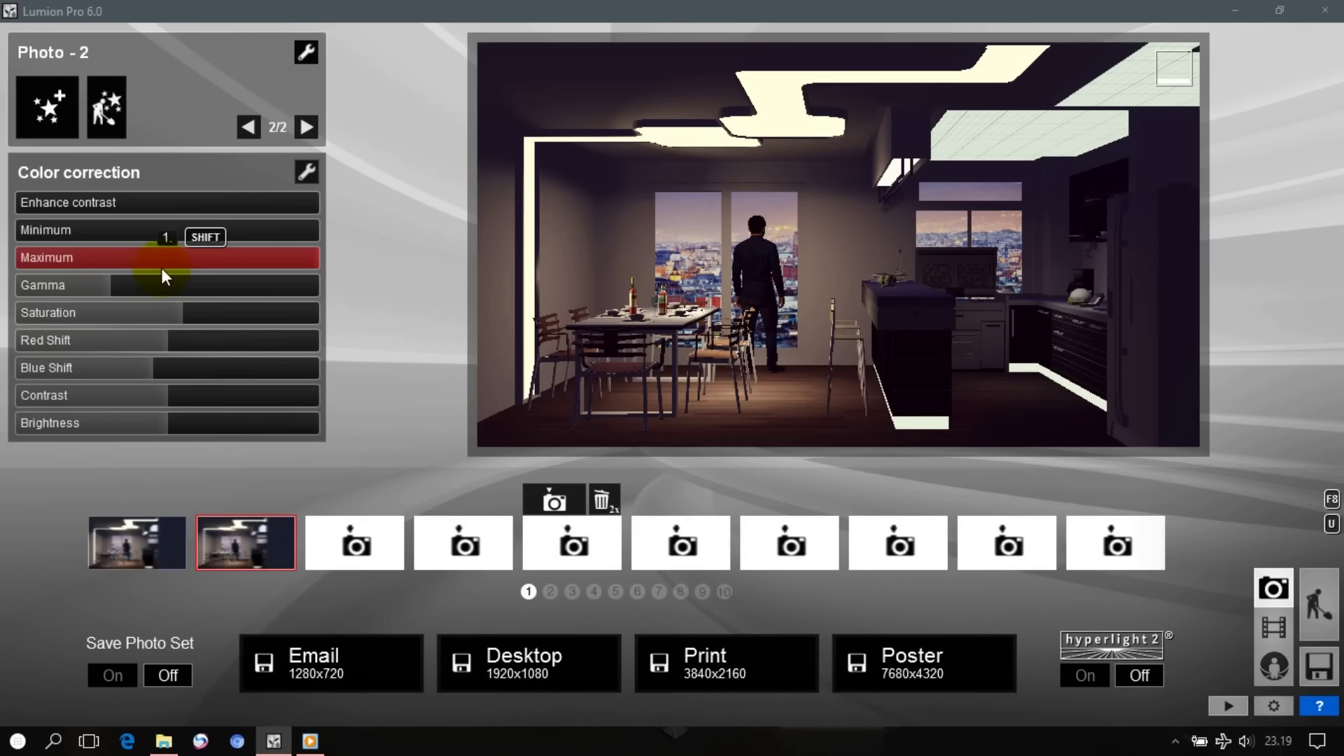
Add a Shadow effect with omnishadow turned up to full
{"action": "left_click", "coordinate": [61, 125]}
{"action": "left_click", "coordinate": [246, 133]}
{"action": "left_click", "coordinate": [664, 283]}
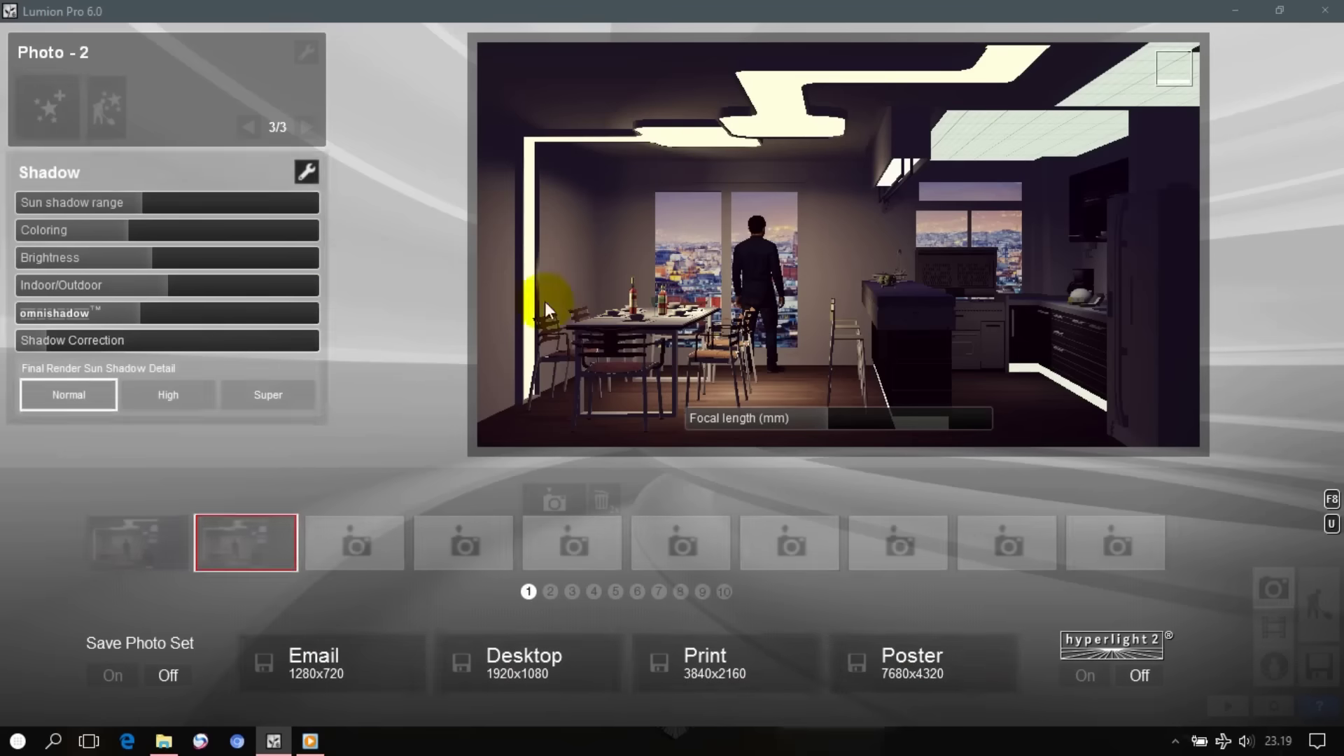
{"action": "left_click", "coordinate": [149, 314]}
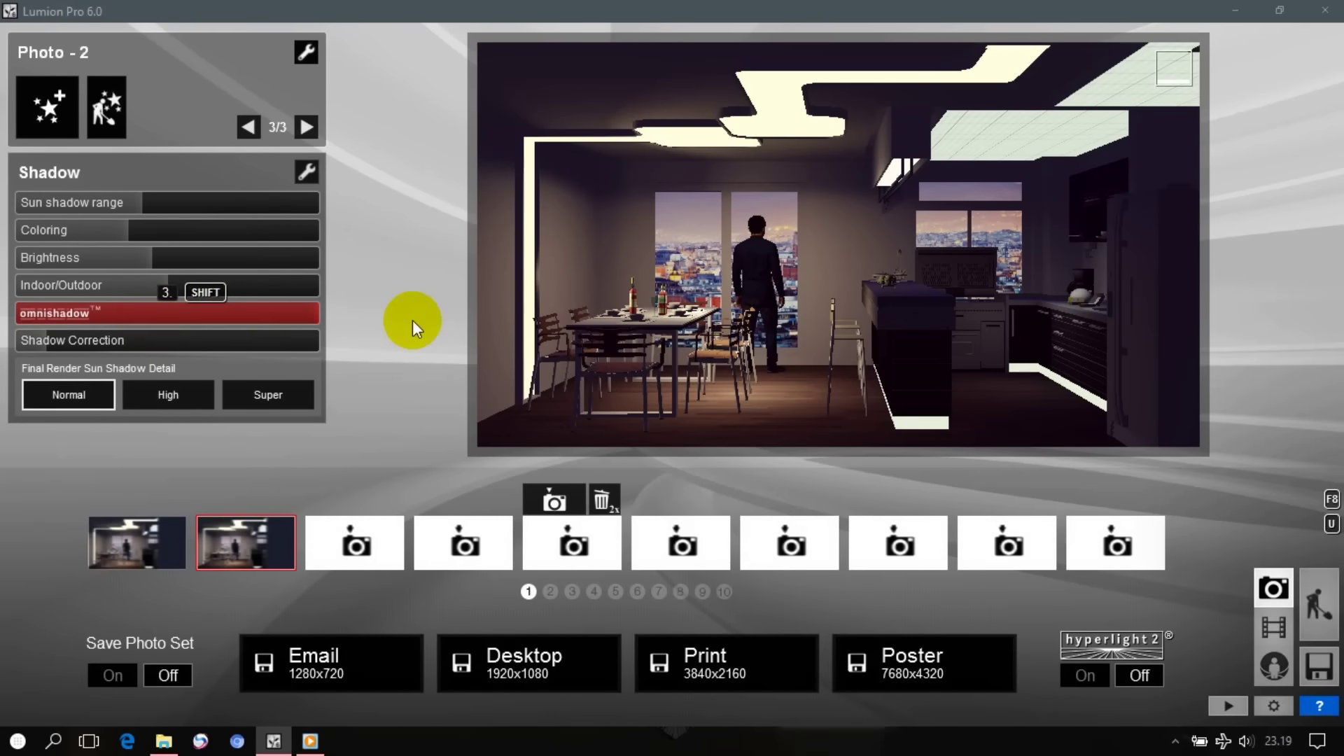
Add a Lens flare effect with Bloom Amount at maximum
{"action": "left_click", "coordinate": [49, 109]}
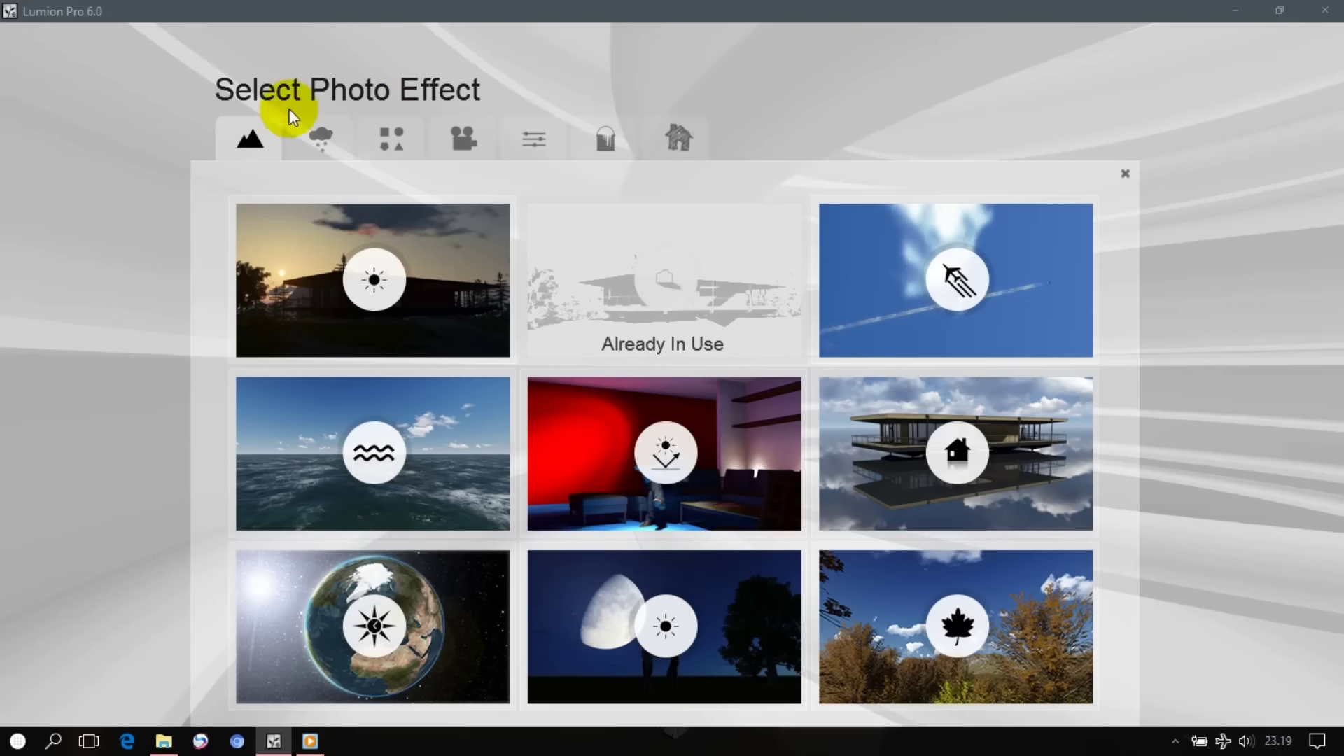
{"action": "left_click", "coordinate": [465, 136]}
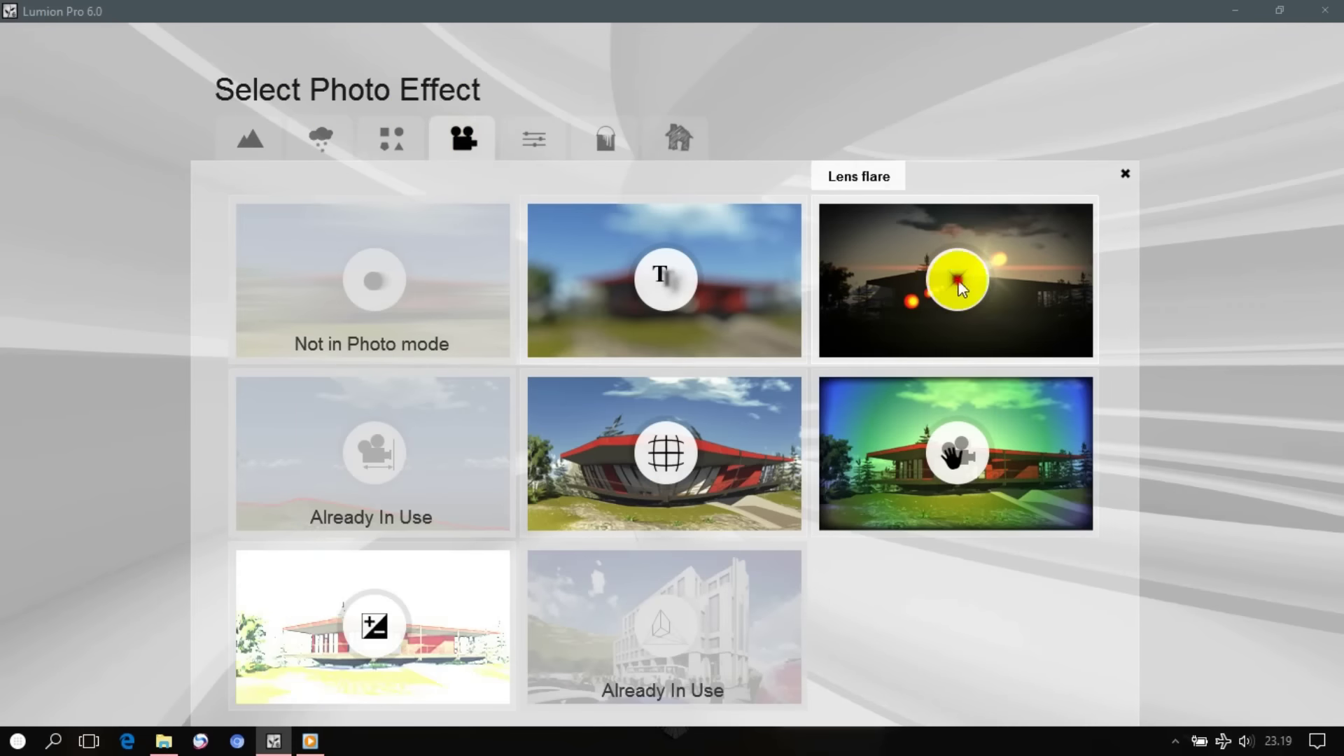
{"action": "left_click", "coordinate": [958, 281]}
{"action": "left_click_drag", "start_coordinate": [254, 339], "coordinate": [326, 339]}
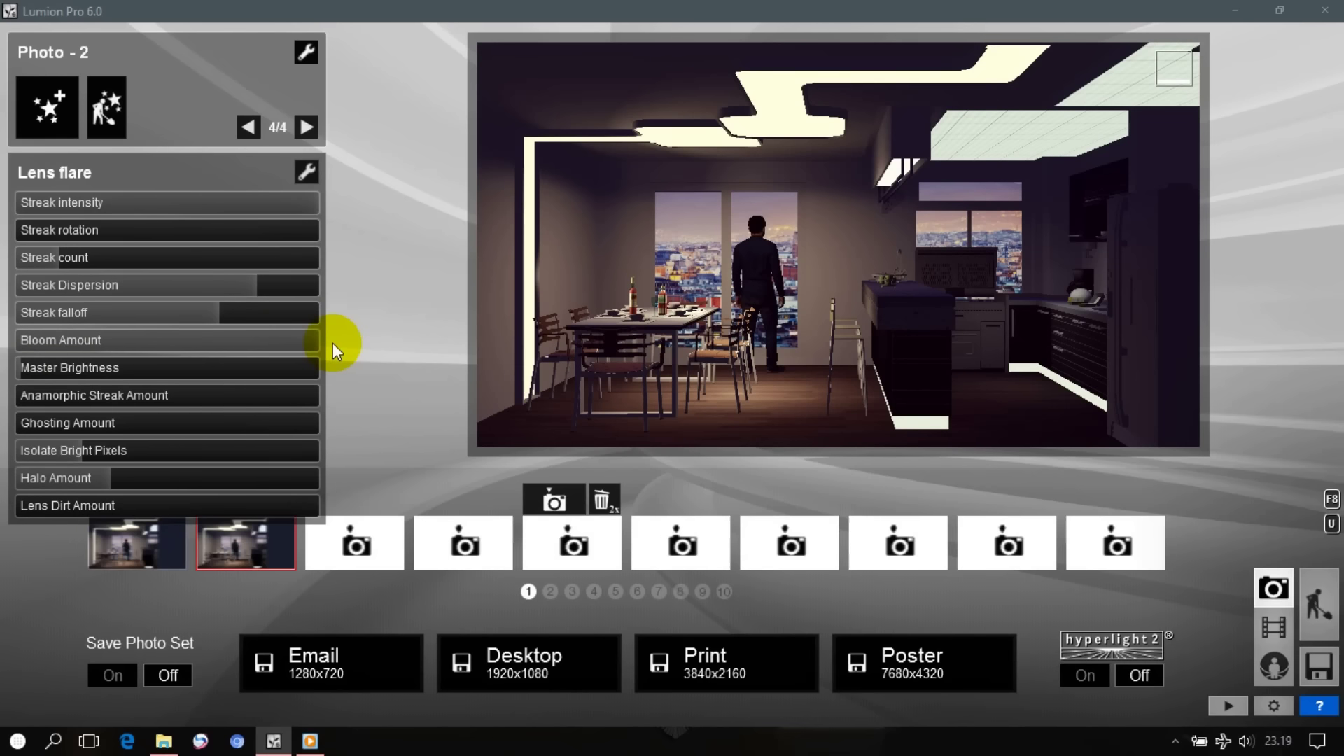
Add a Reflection world effect to Photo 2
{"action": "left_click", "coordinate": [55, 111]}
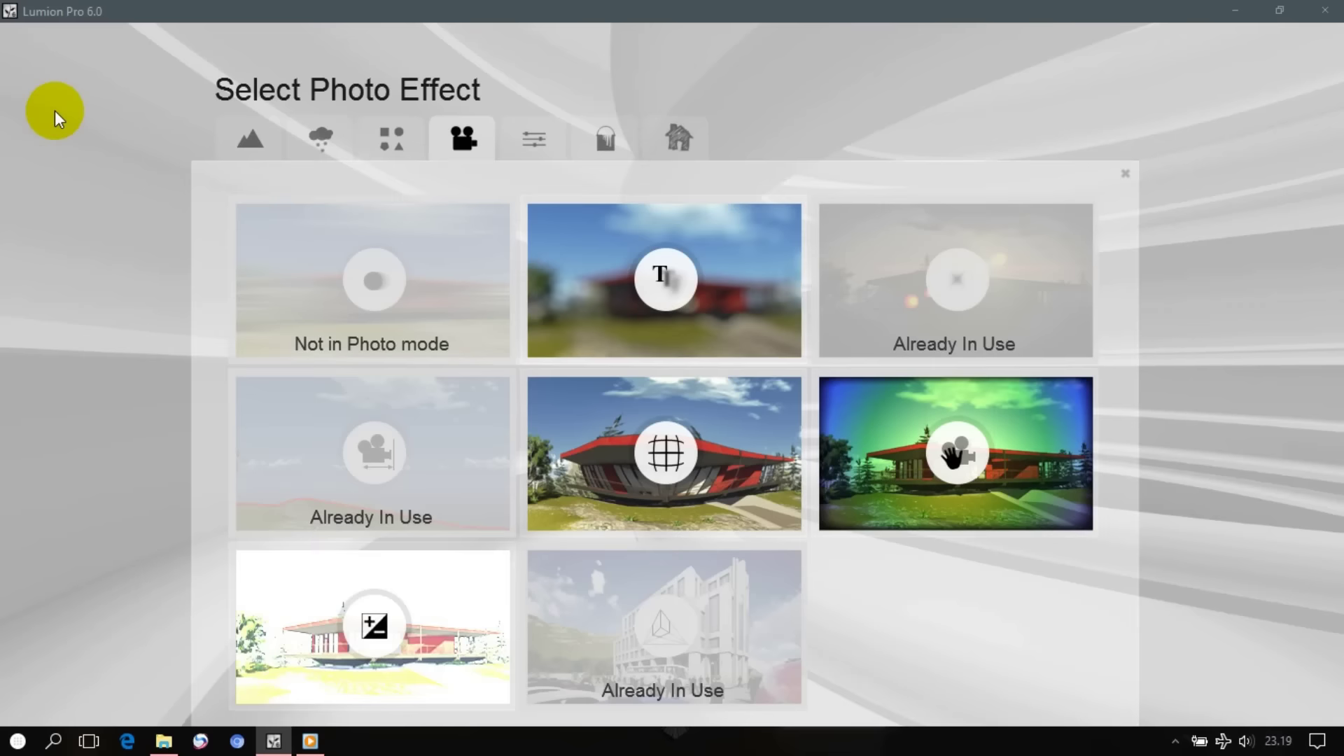
{"action": "left_click", "coordinate": [249, 142]}
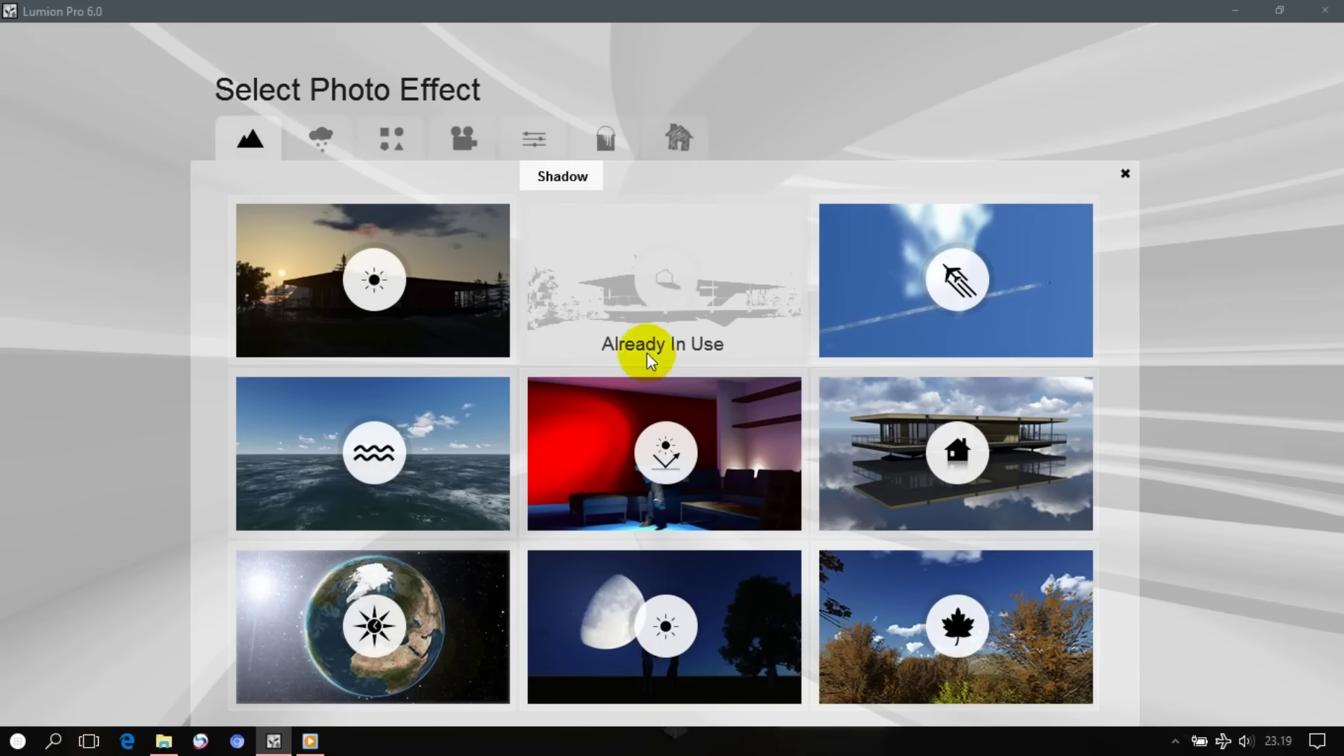
{"action": "left_click", "coordinate": [951, 435]}
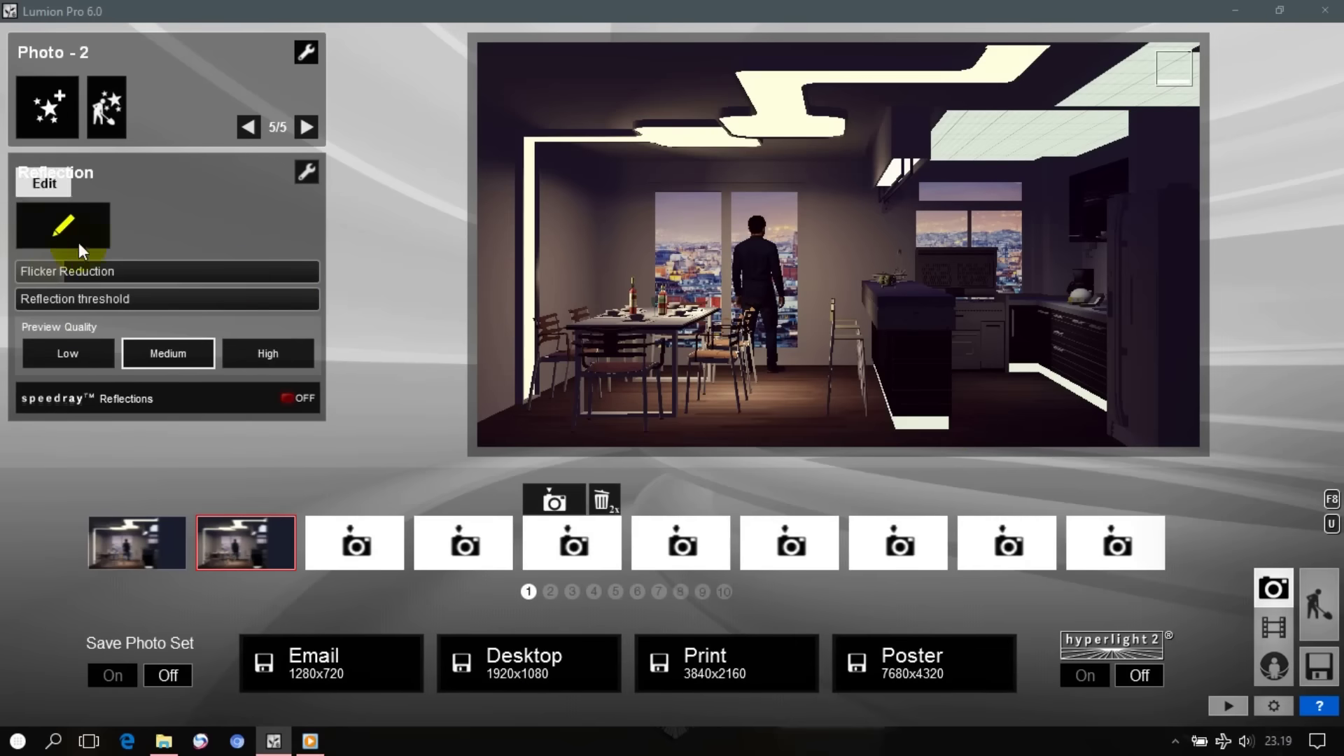
{"action": "left_click", "coordinate": [132, 534]}
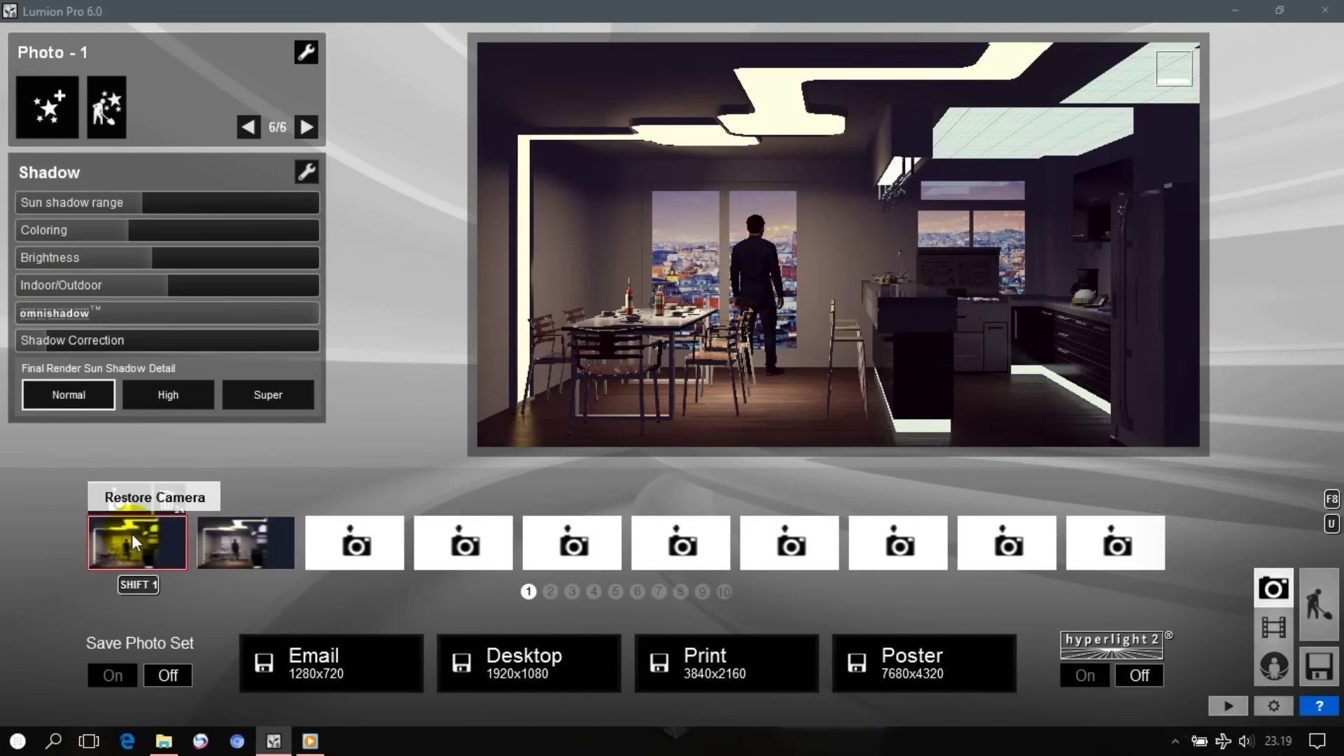
Copy the Reflection effect settings from Photo 1
{"action": "left_click", "coordinate": [248, 128]}
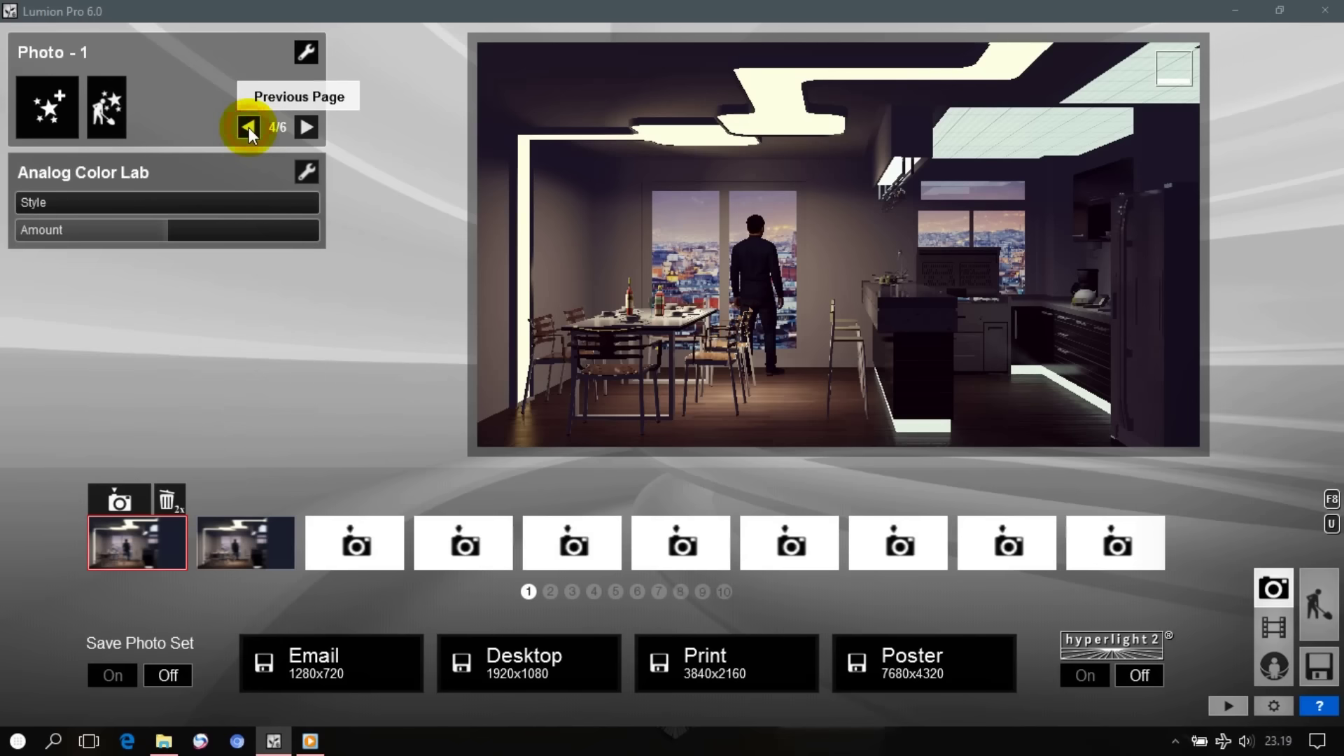
{"action": "left_click", "coordinate": [250, 128]}
{"action": "left_click", "coordinate": [297, 129]}
{"action": "left_click", "coordinate": [304, 167]}
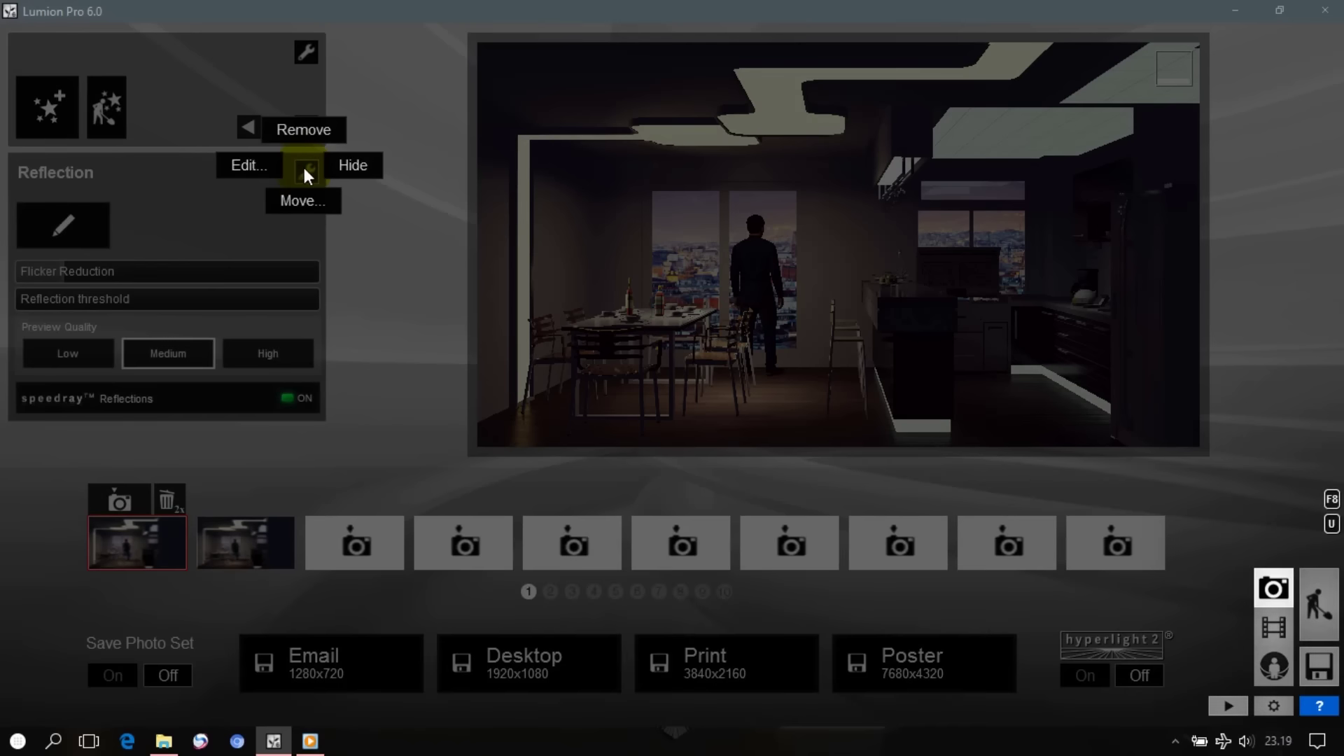
{"action": "left_click", "coordinate": [251, 165]}
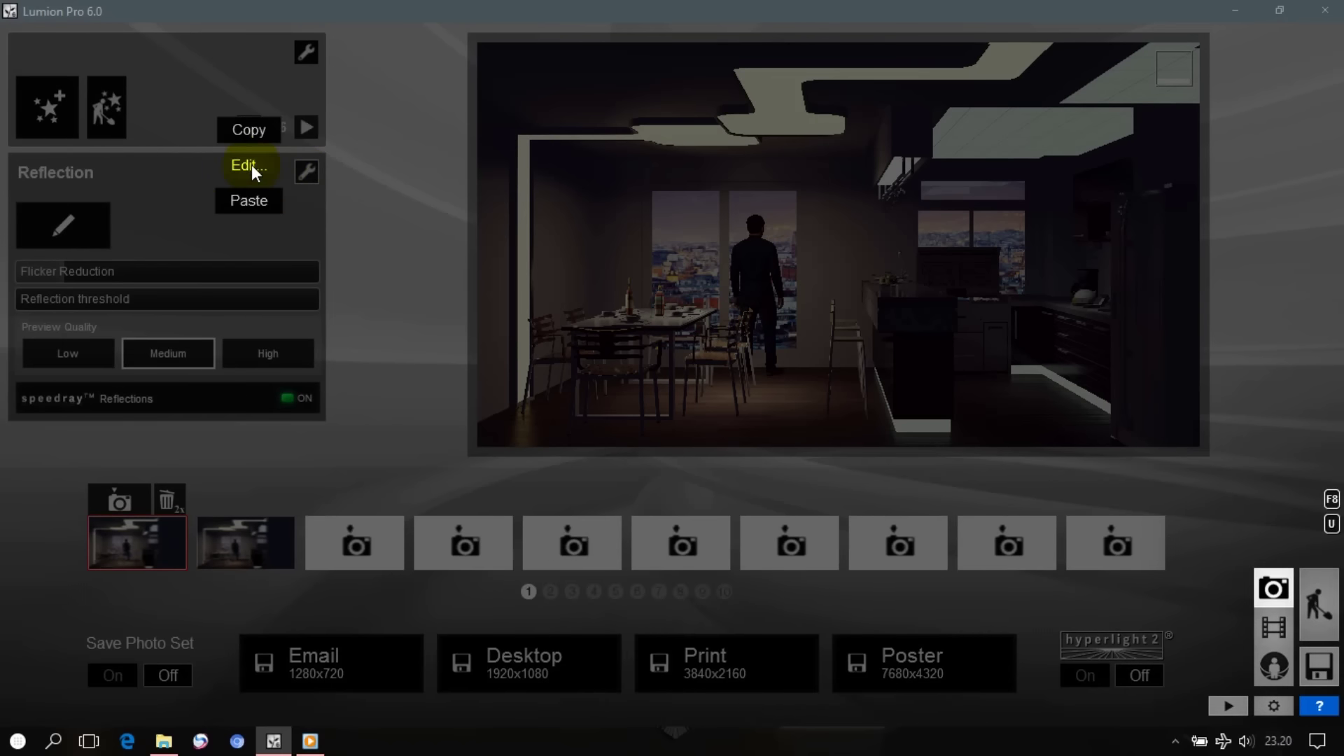
{"action": "left_click", "coordinate": [246, 128]}
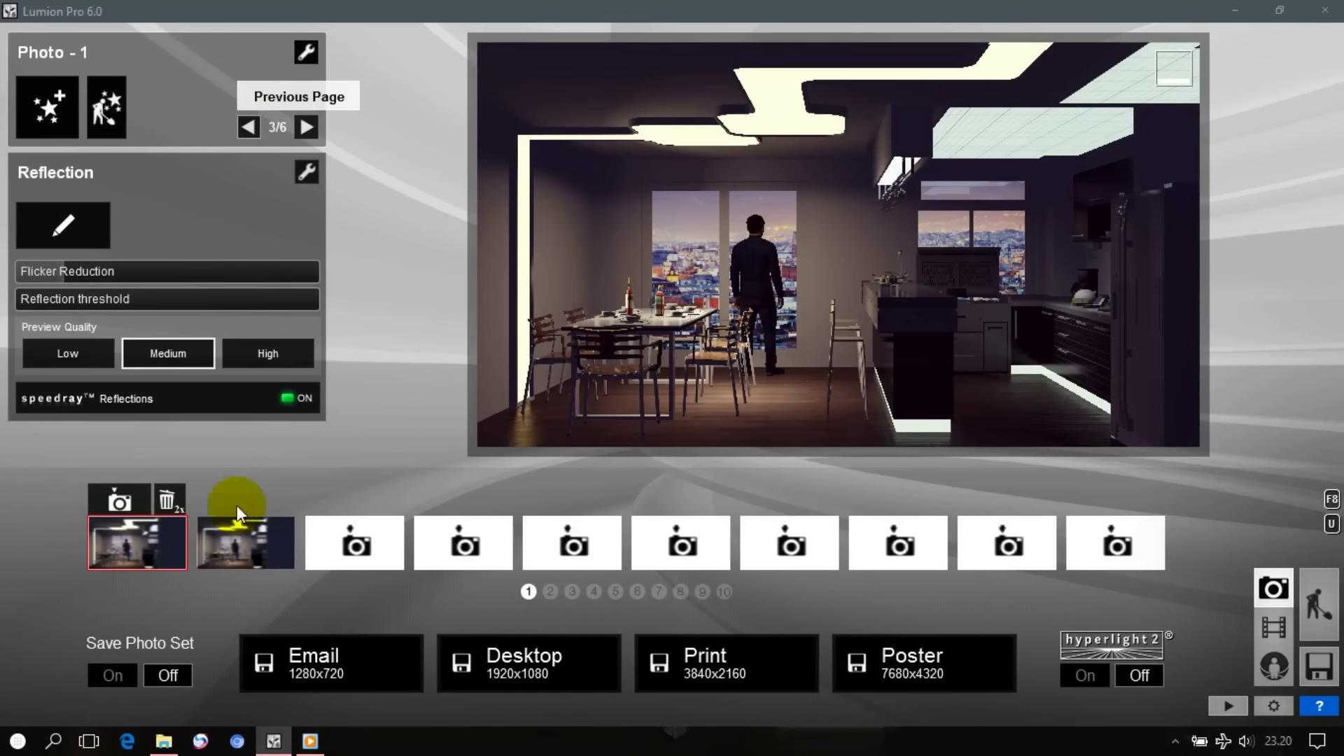
Paste the copied Reflection settings onto Photo 2's Reflection effect
{"action": "left_click", "coordinate": [229, 543]}
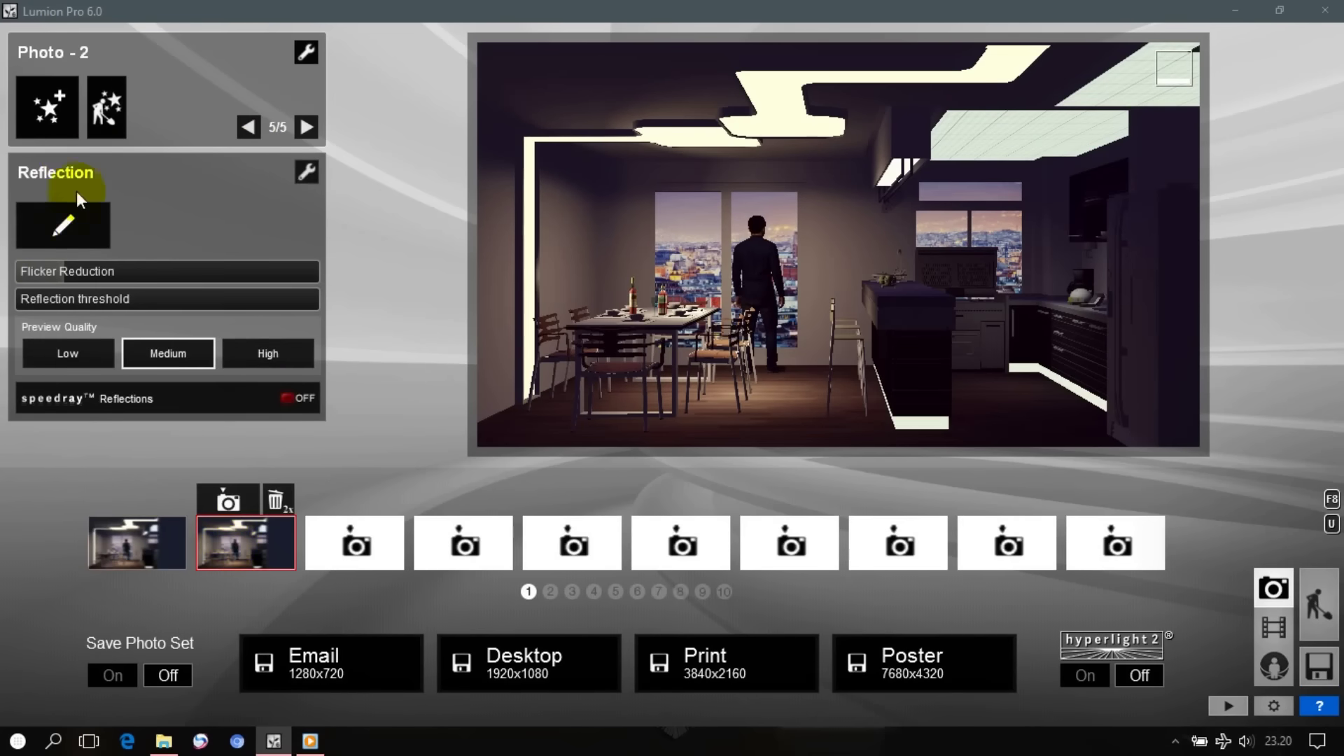
{"action": "left_click", "coordinate": [308, 172]}
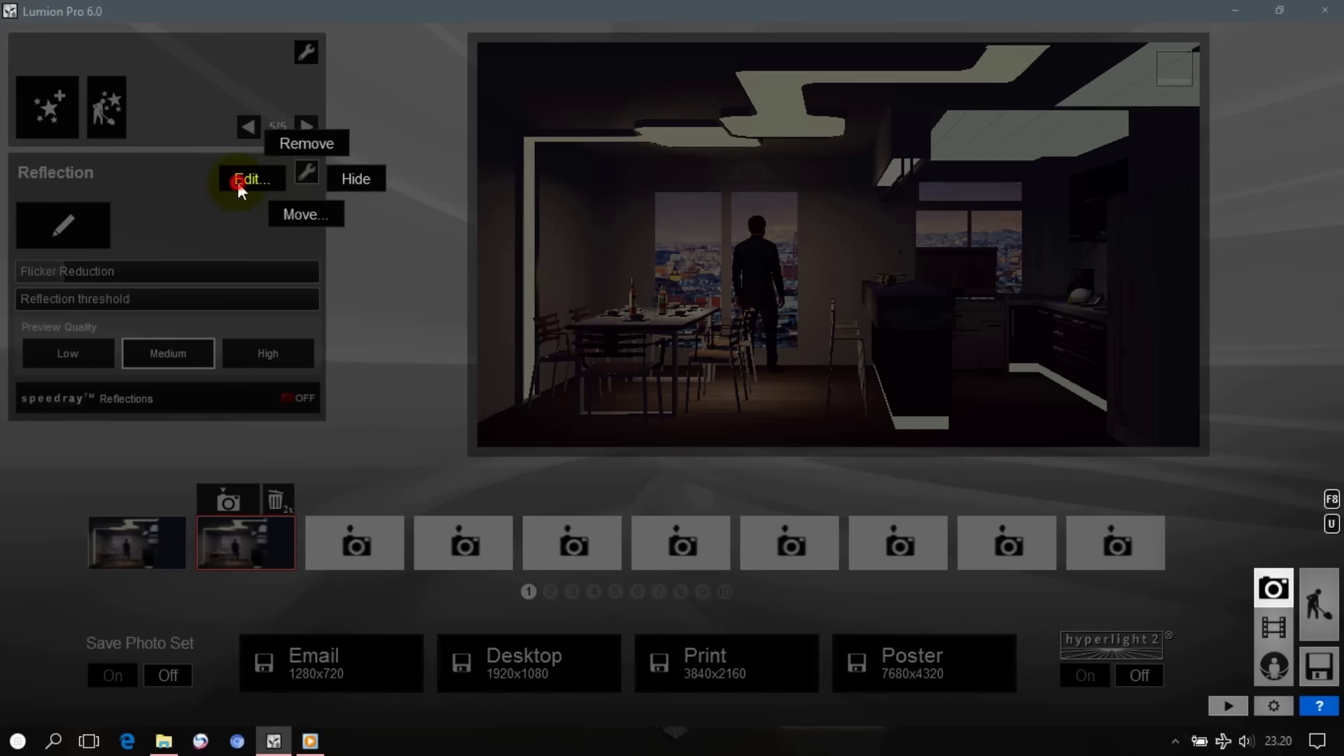
{"action": "left_click", "coordinate": [238, 182]}
{"action": "left_click", "coordinate": [249, 213]}
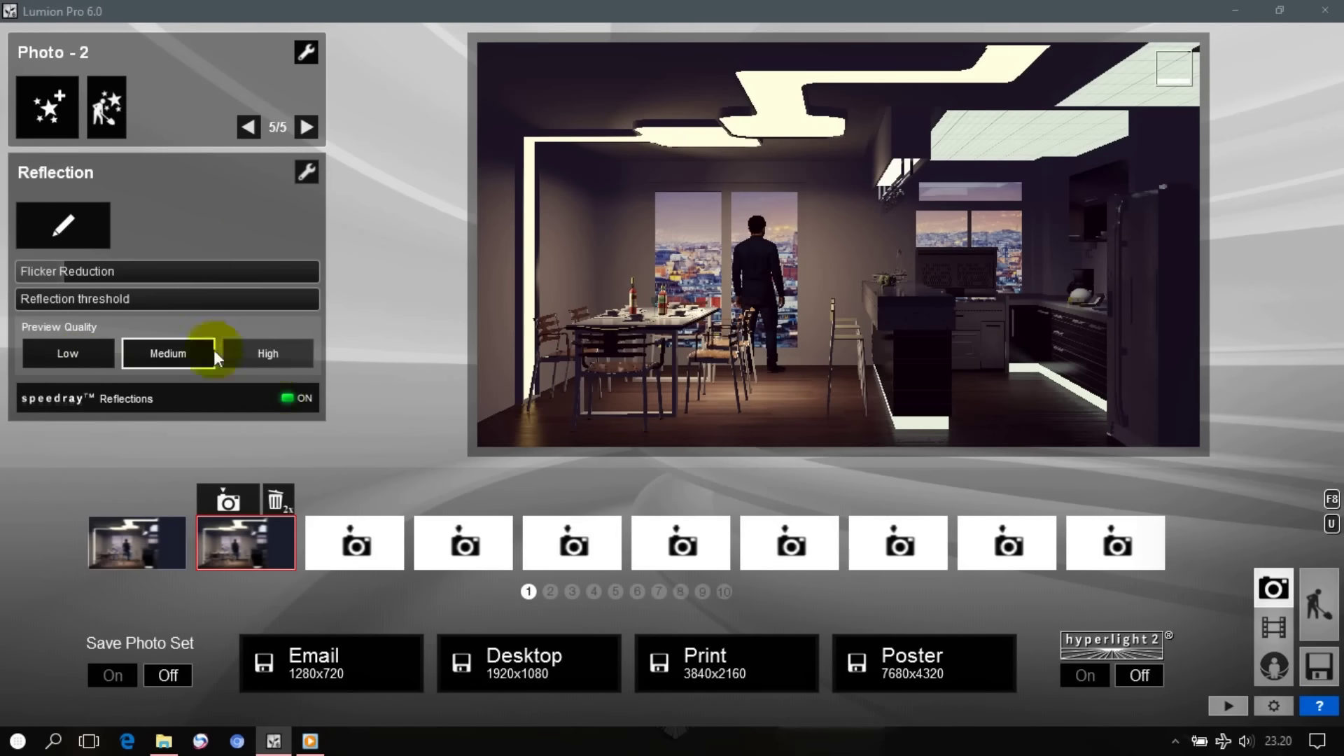
{"action": "left_click", "coordinate": [81, 216]}
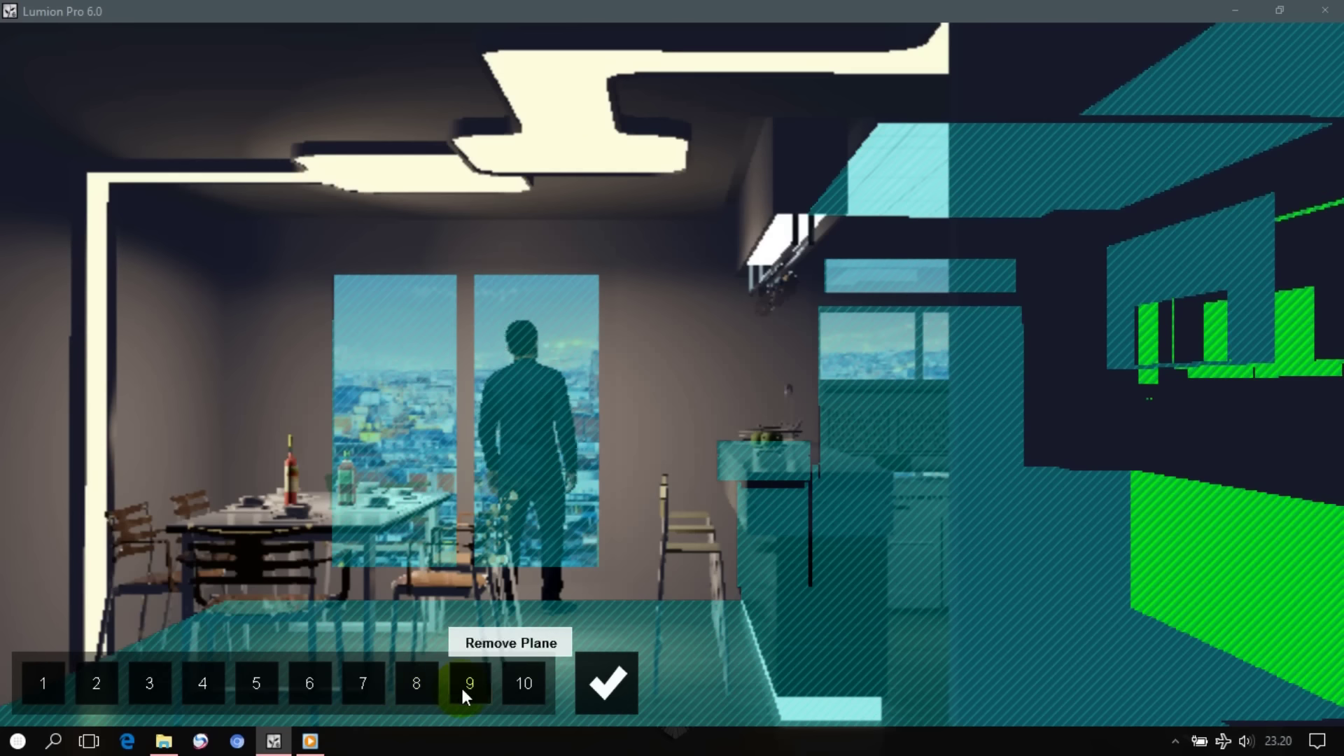
Accept Photo 2's ten reflection planes and return to its Reflection effect
{"action": "left_click", "coordinate": [601, 688]}
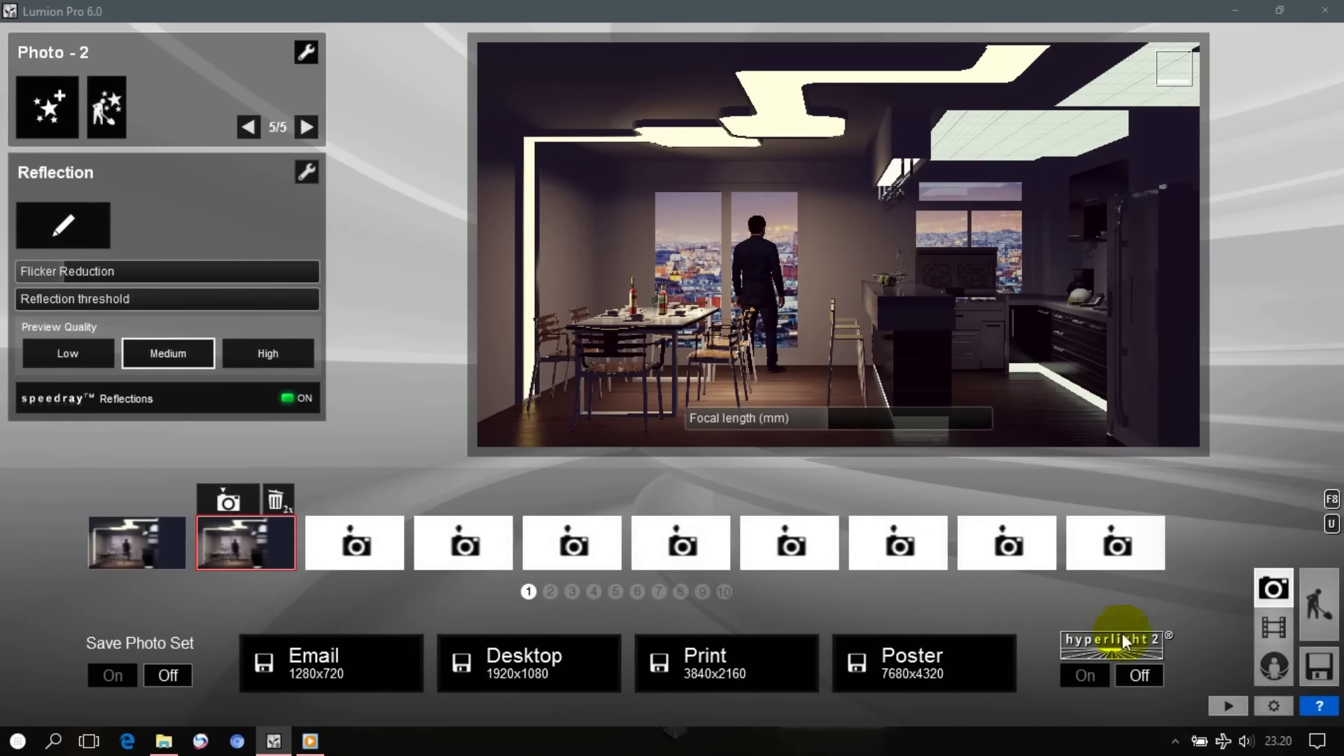
Switch on Hyperlight 2 at intensity 200 and save a 1920x1080 render to 'kitchen best'
{"action": "left_click", "coordinate": [1091, 674]}
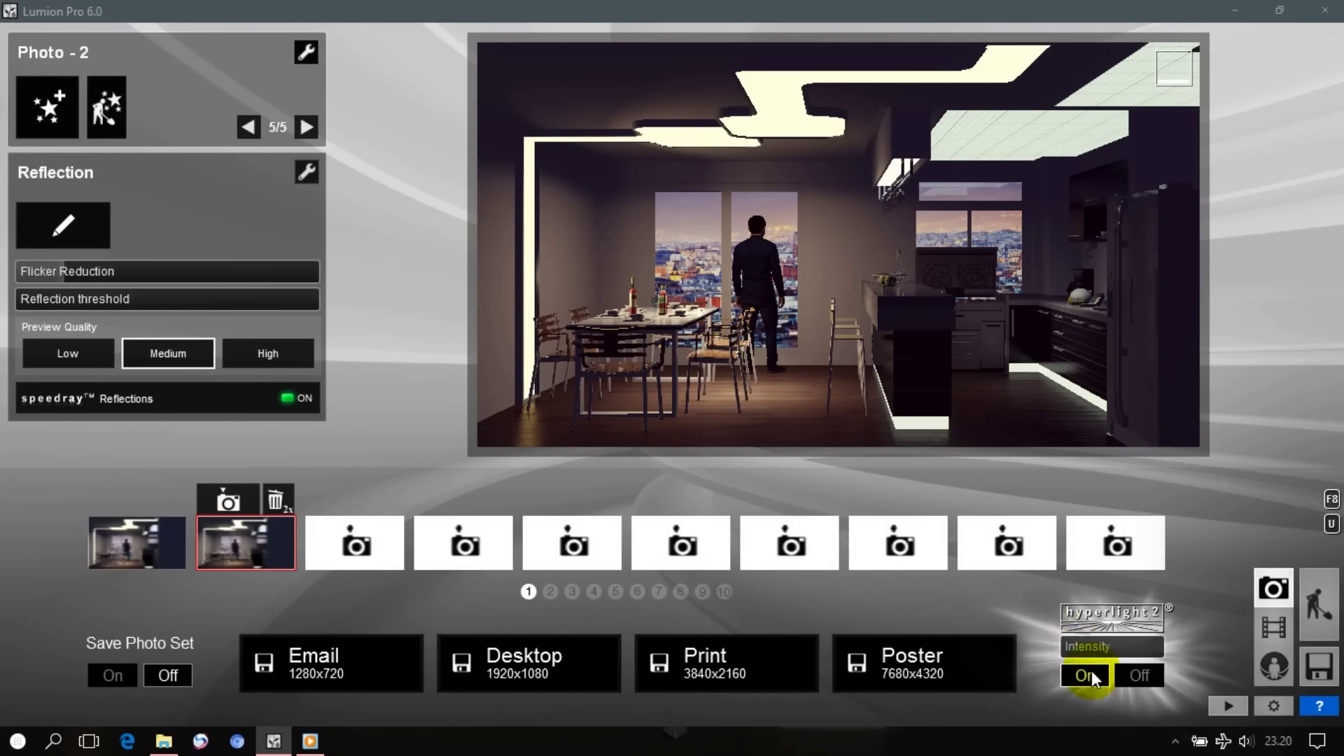
{"action": "left_click_drag", "start_coordinate": [1072, 646], "coordinate": [1193, 647]}
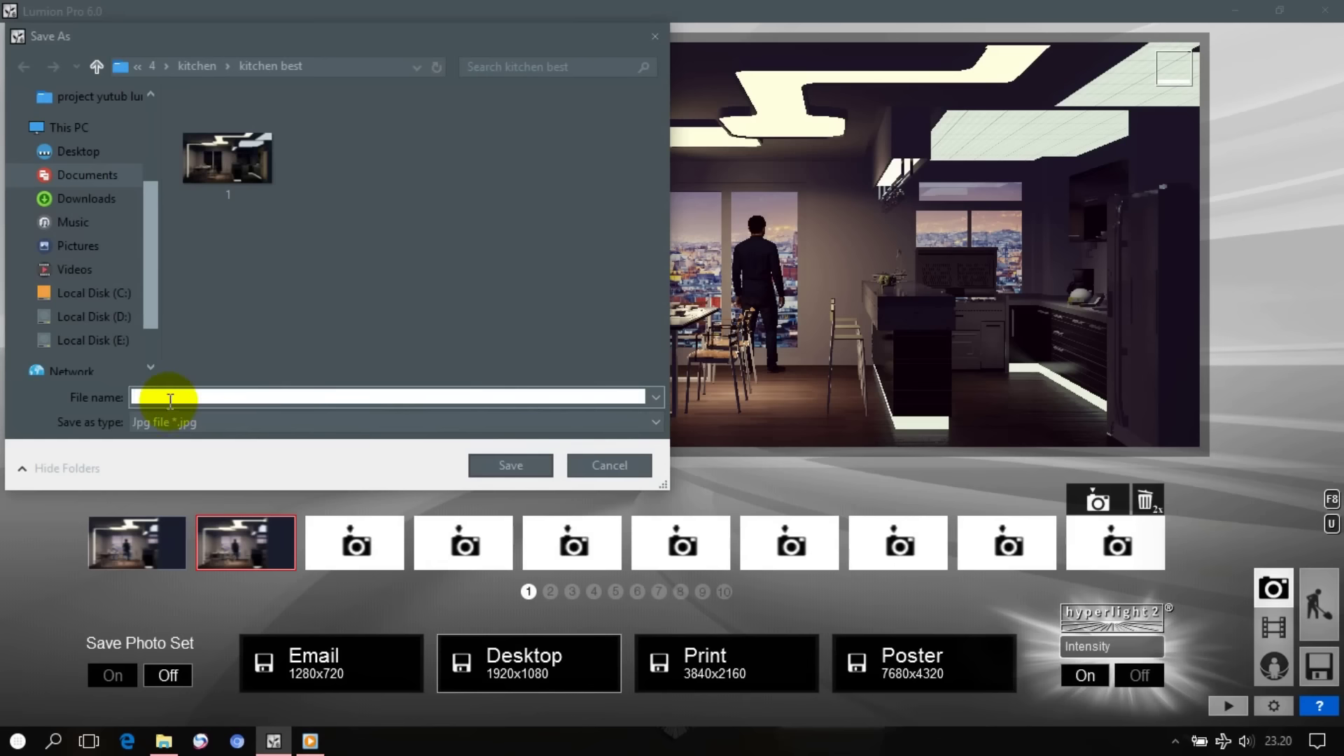
{"action": "left_click", "coordinate": [516, 465]}
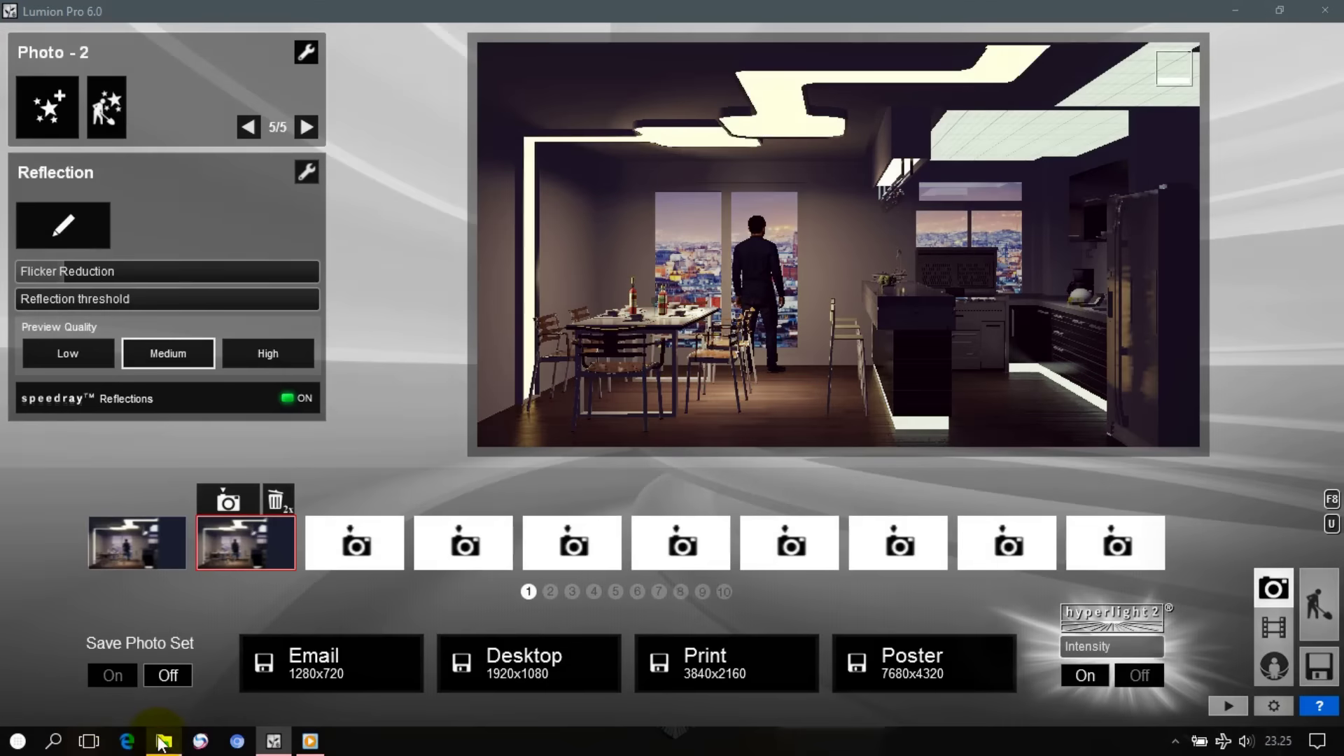
Open render 2 from the 'kitchen best' folder in the photo viewer
{"action": "left_click", "coordinate": [161, 743]}
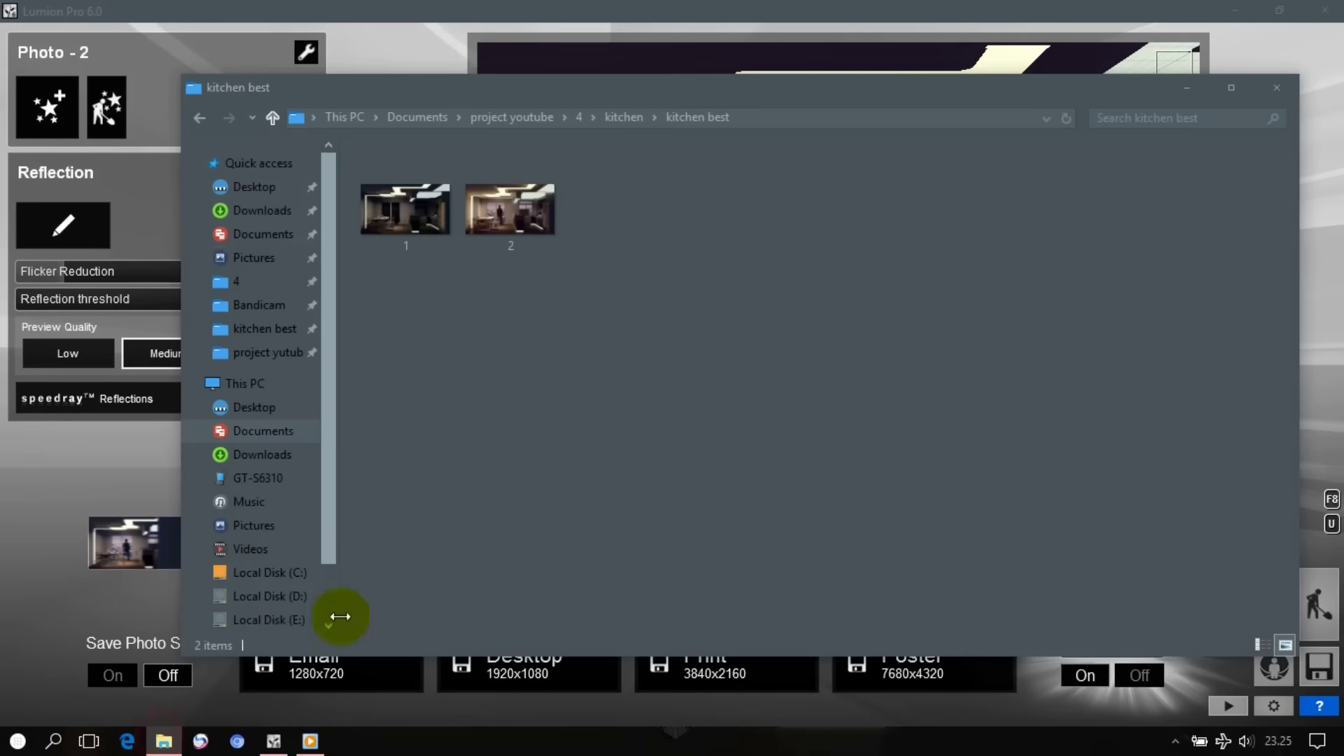
{"action": "double_click", "coordinate": [517, 209]}
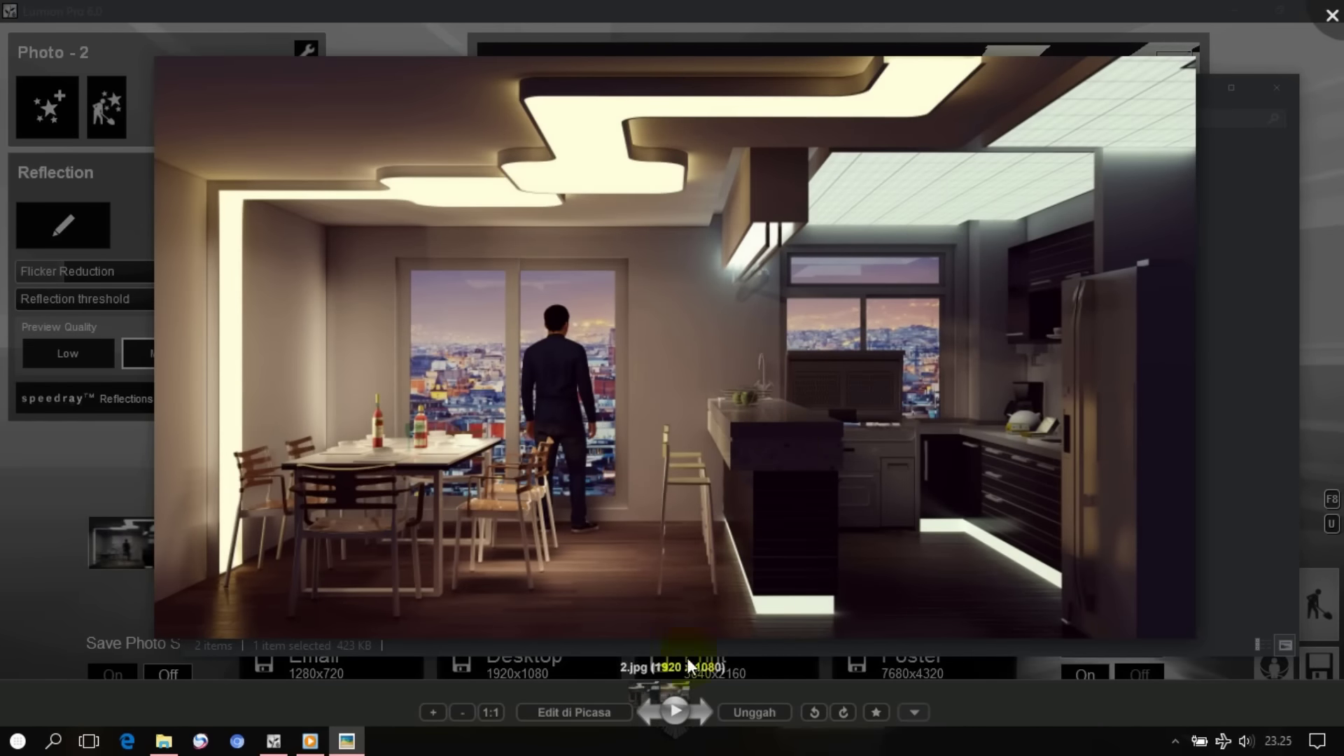
Flip between render 2.jpg and the darker previous photo to compare them
{"action": "left_click", "coordinate": [636, 713]}
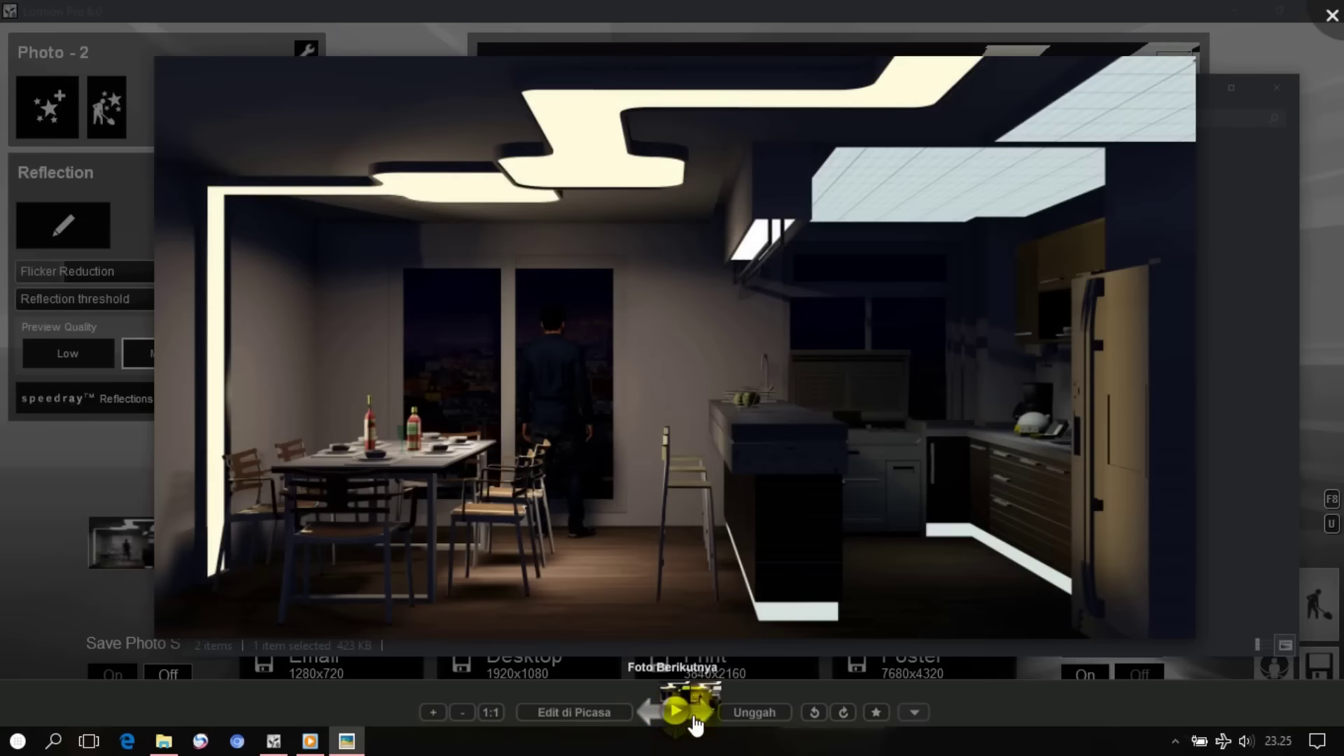
{"action": "left_click", "coordinate": [695, 718]}
{"action": "left_click", "coordinate": [649, 716]}
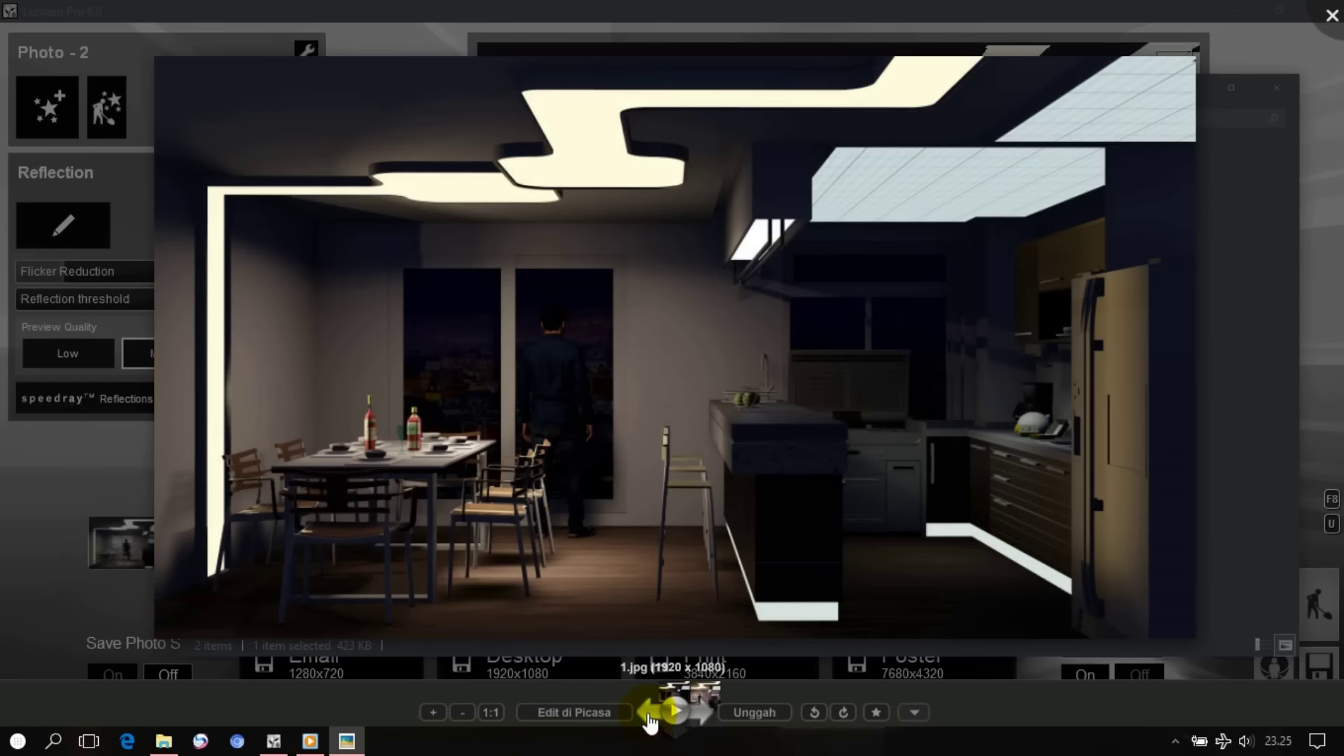
{"action": "left_click", "coordinate": [704, 718]}
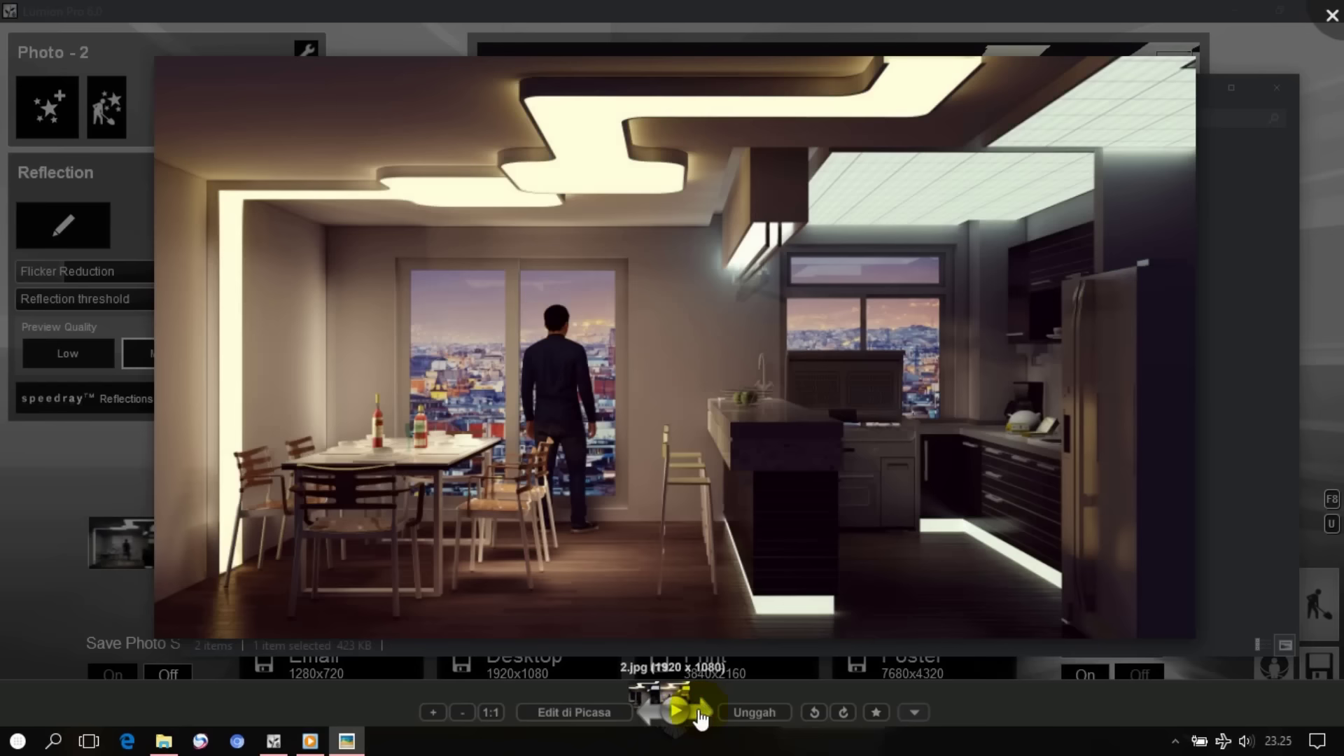
Zoom and pan around render 2.jpg to inspect the kitchen and ceiling lights, then close Picasa
{"action": "scroll", "coordinate": [621, 352], "scroll_direction": "up", "scroll_amount": 2}
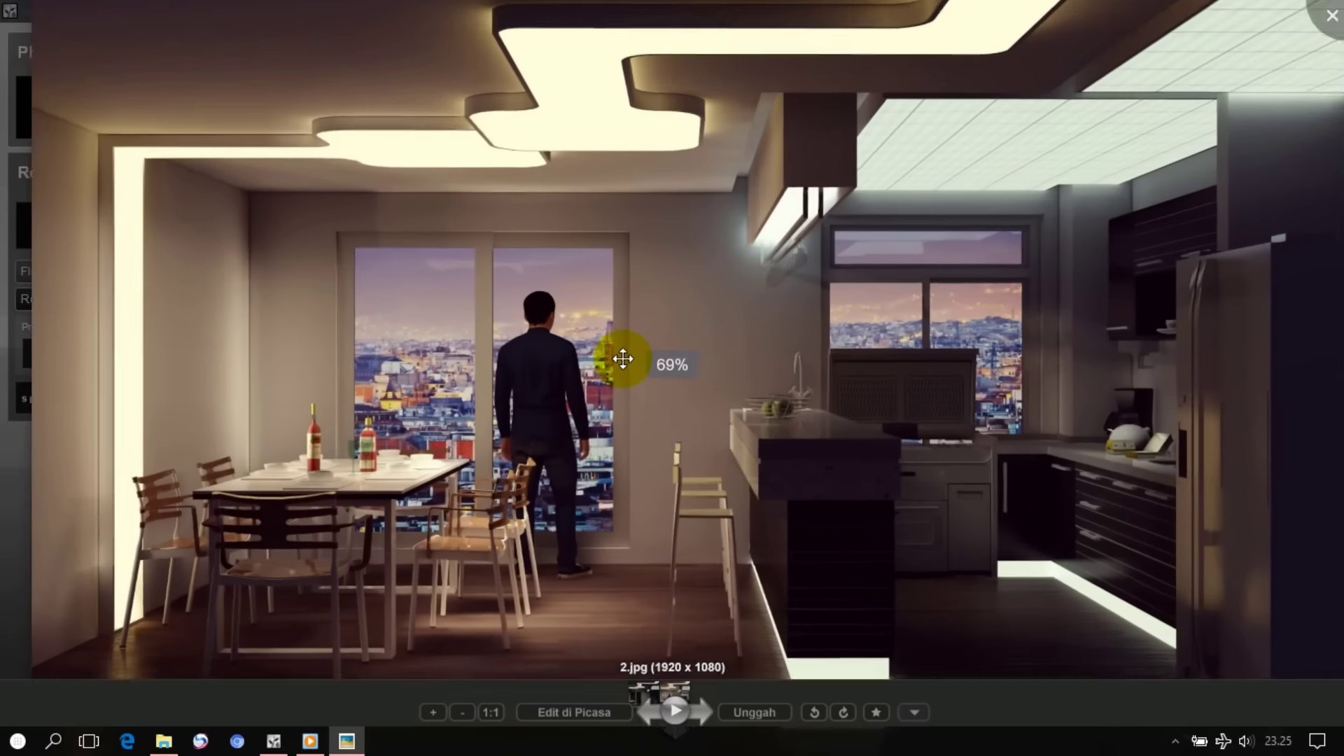
{"action": "scroll", "coordinate": [621, 354], "scroll_direction": "up", "scroll_amount": 1}
{"action": "scroll", "coordinate": [575, 357], "scroll_direction": "up", "scroll_amount": 2}
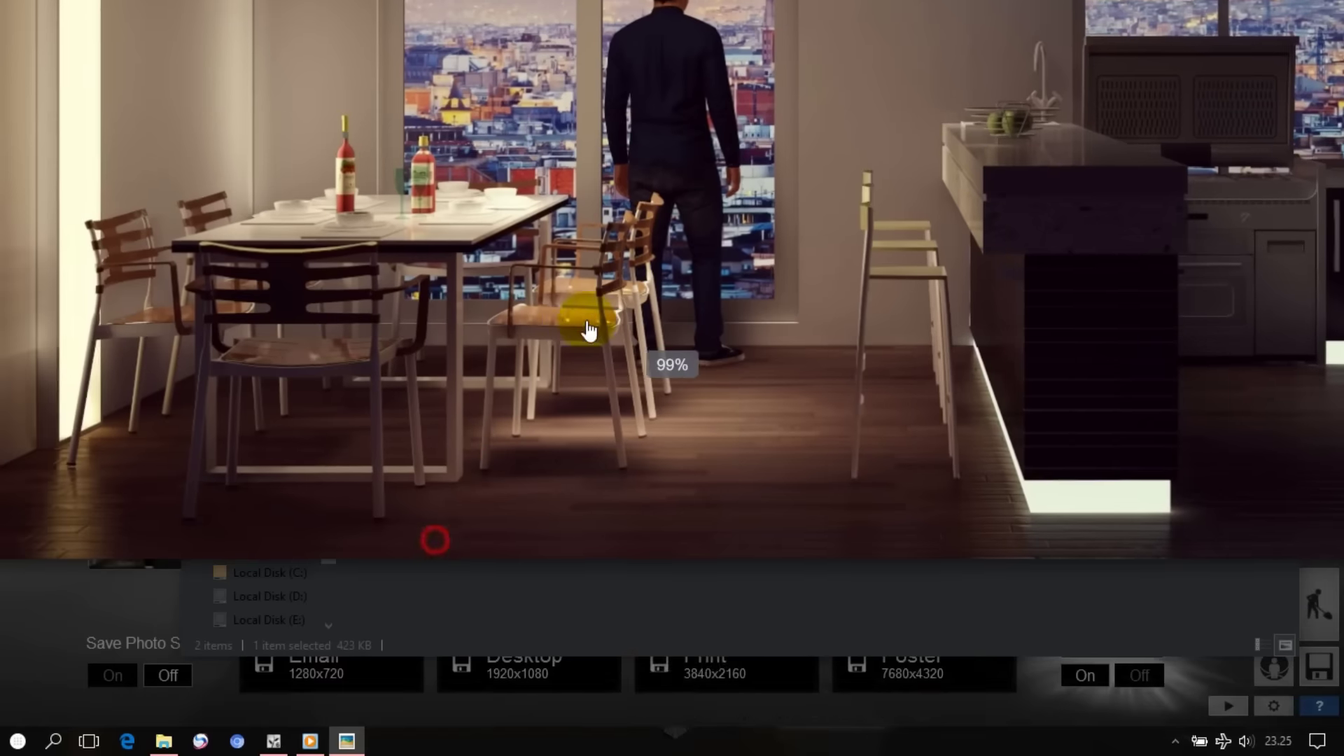
{"action": "scroll", "coordinate": [564, 329], "scroll_direction": "up", "scroll_amount": 2}
{"action": "scroll", "coordinate": [533, 318], "scroll_direction": "up", "scroll_amount": 2}
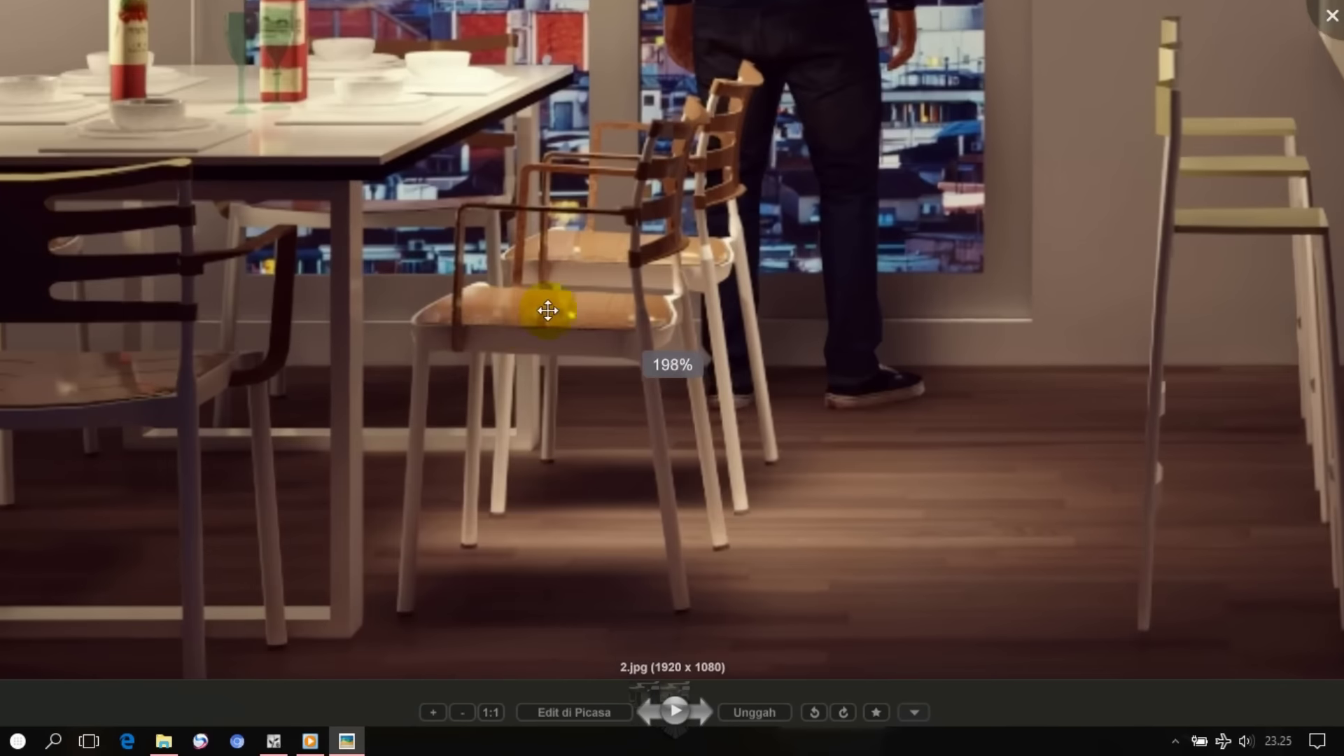
{"action": "scroll", "coordinate": [547, 324], "scroll_direction": "down", "scroll_amount": 2}
{"action": "scroll", "coordinate": [548, 324], "scroll_direction": "down", "scroll_amount": 3}
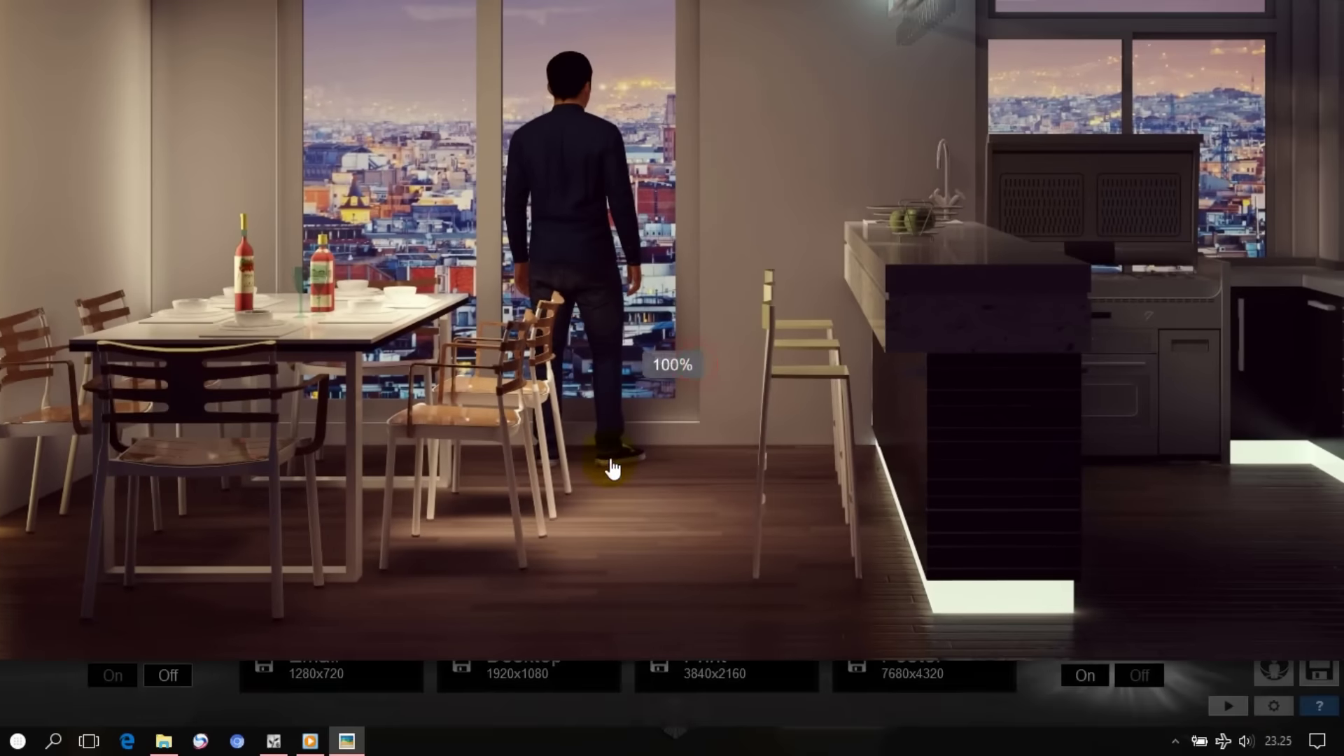
{"action": "left_click_drag", "start_coordinate": [1086, 481], "coordinate": [780, 456]}
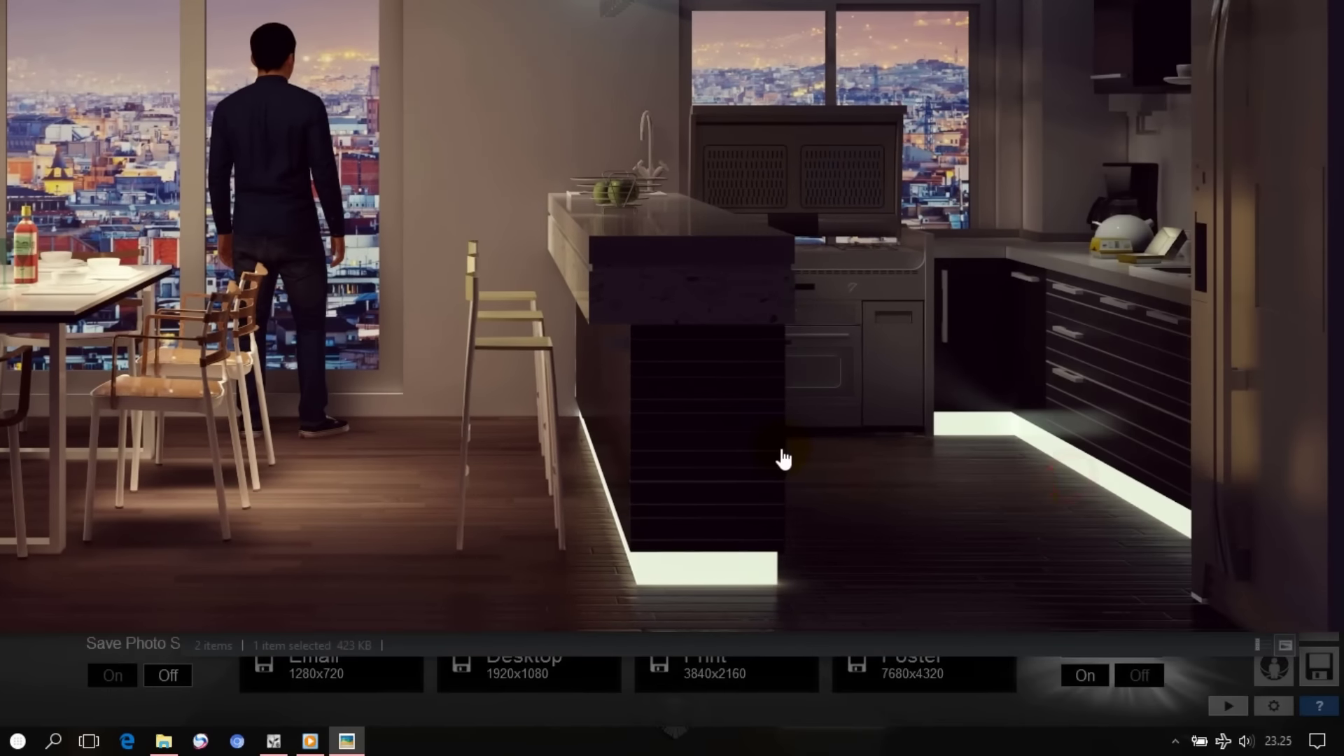
{"action": "scroll", "coordinate": [782, 404], "scroll_direction": "down", "scroll_amount": 3}
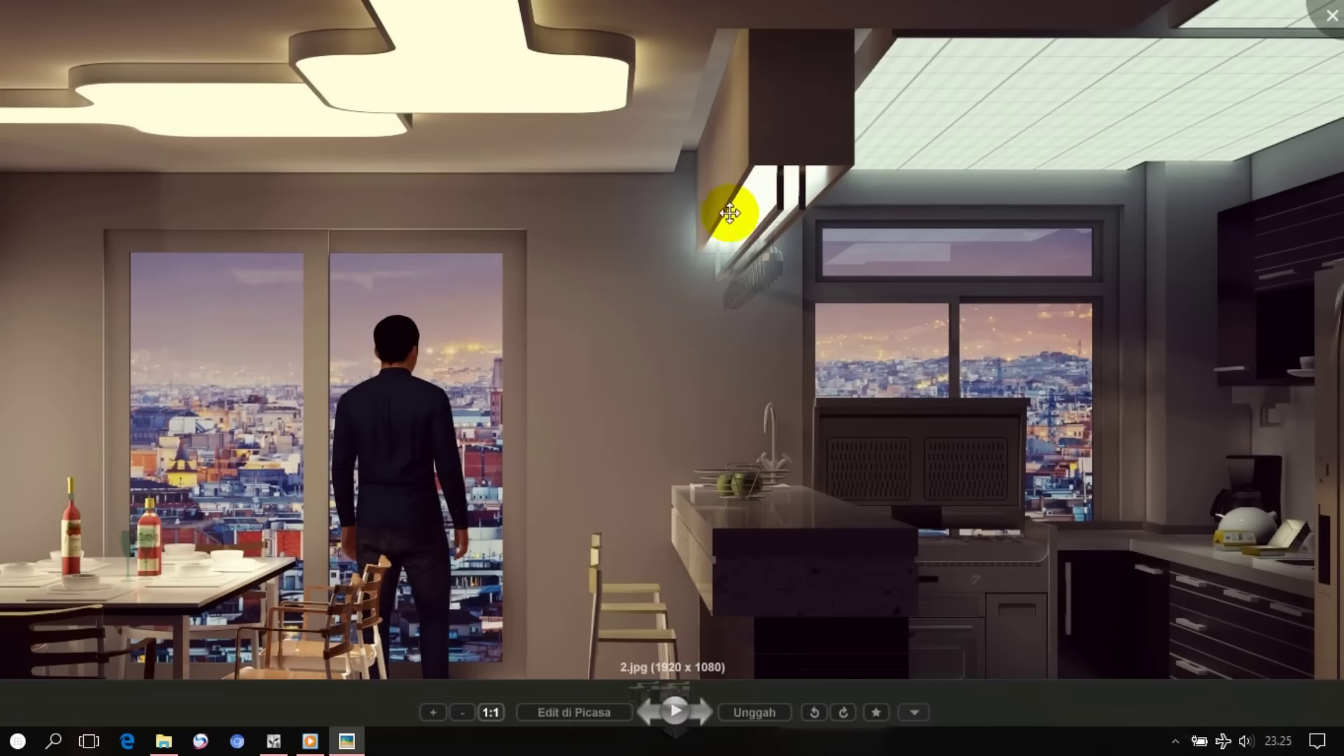
{"action": "left_click_drag", "start_coordinate": [617, 313], "coordinate": [550, 467]}
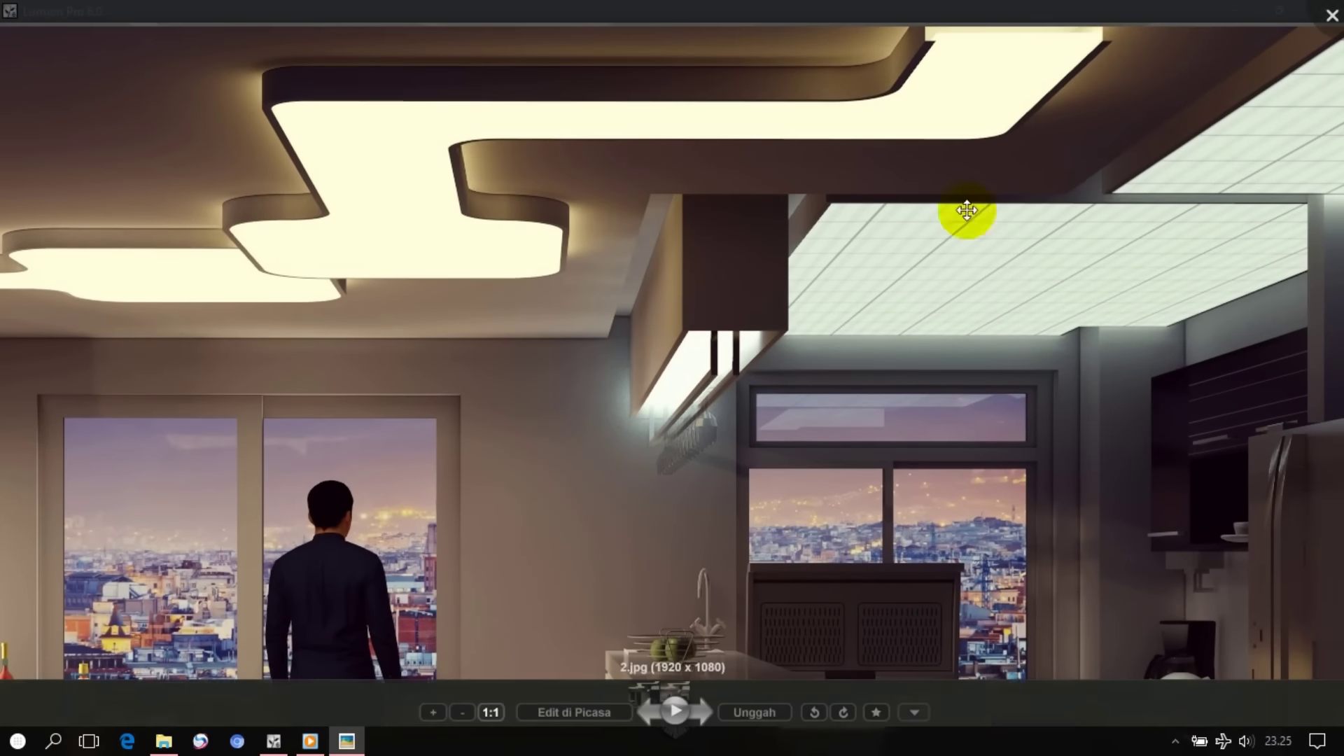
{"action": "scroll", "coordinate": [973, 224], "scroll_direction": "down", "scroll_amount": 2}
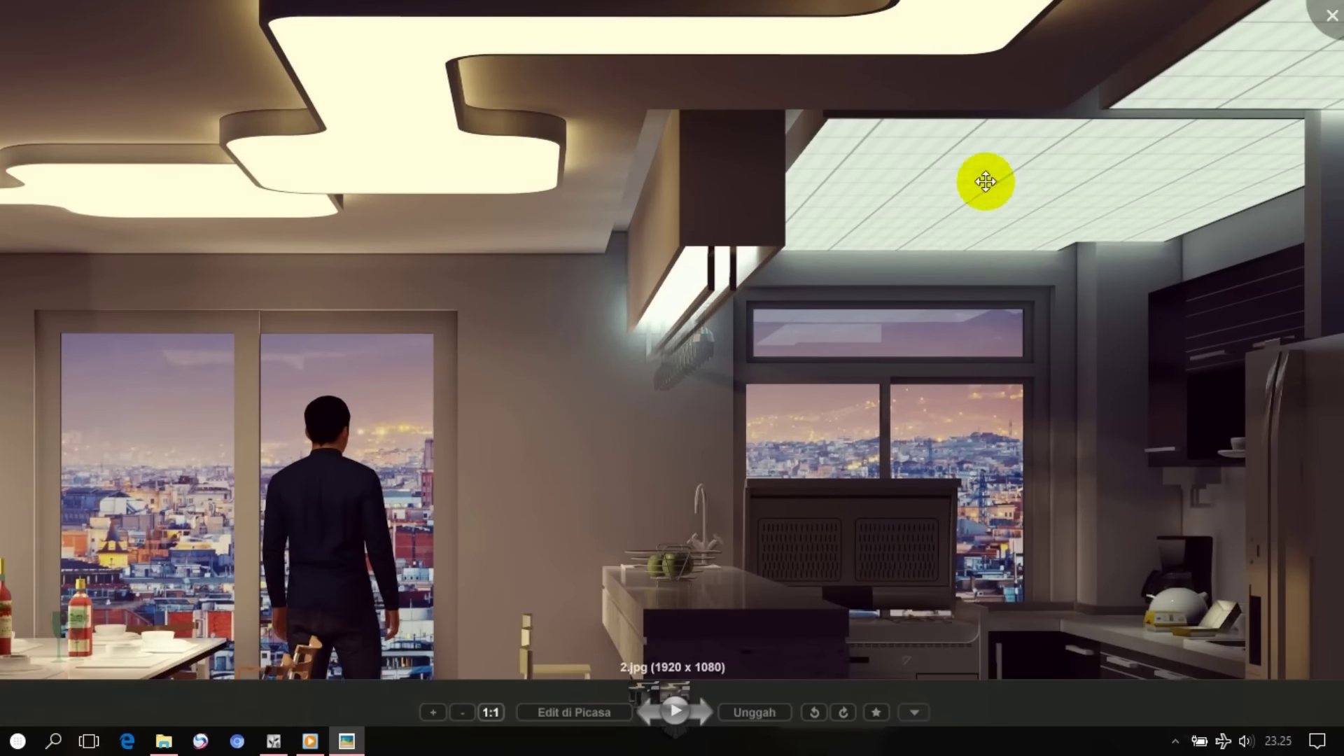
{"action": "scroll", "coordinate": [526, 286], "scroll_direction": "up", "scroll_amount": 3}
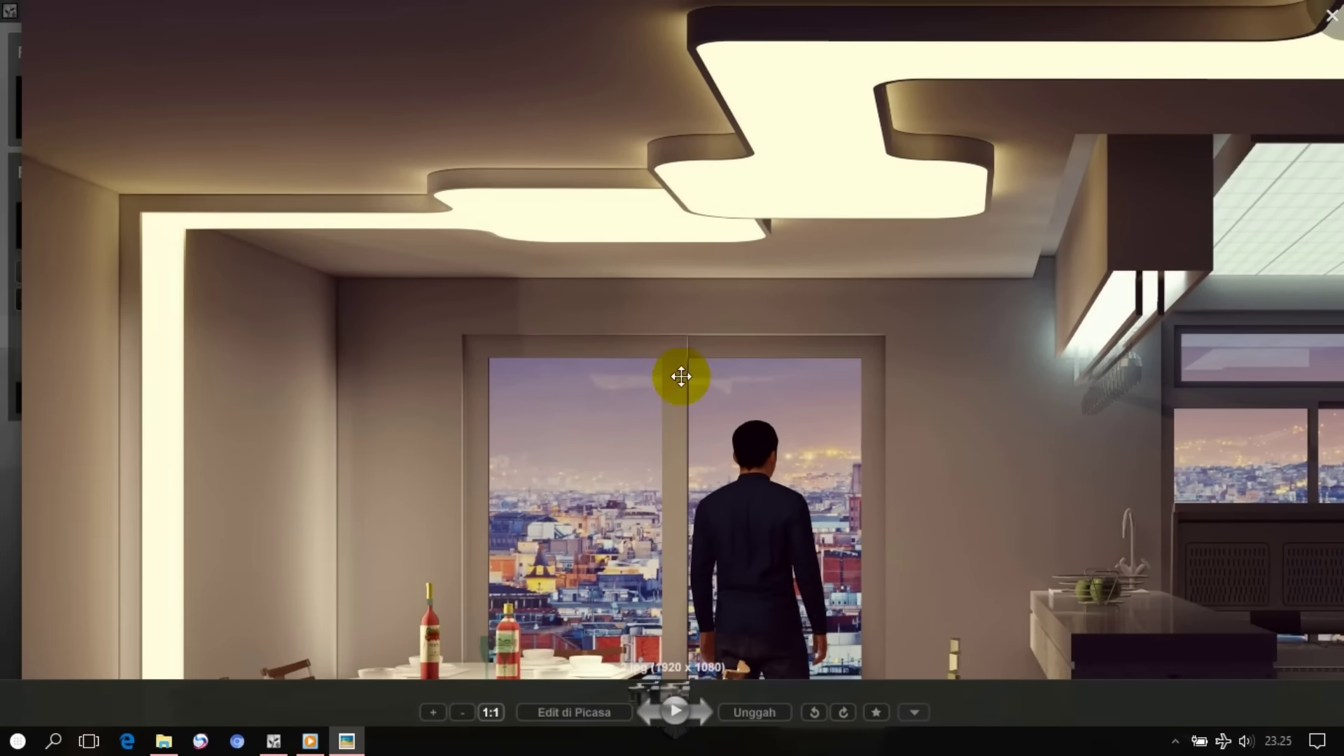
{"action": "scroll", "coordinate": [639, 204], "scroll_direction": "down", "scroll_amount": 2}
{"action": "scroll", "coordinate": [698, 248], "scroll_direction": "down", "scroll_amount": 1}
{"action": "scroll", "coordinate": [640, 264], "scroll_direction": "down", "scroll_amount": 1}
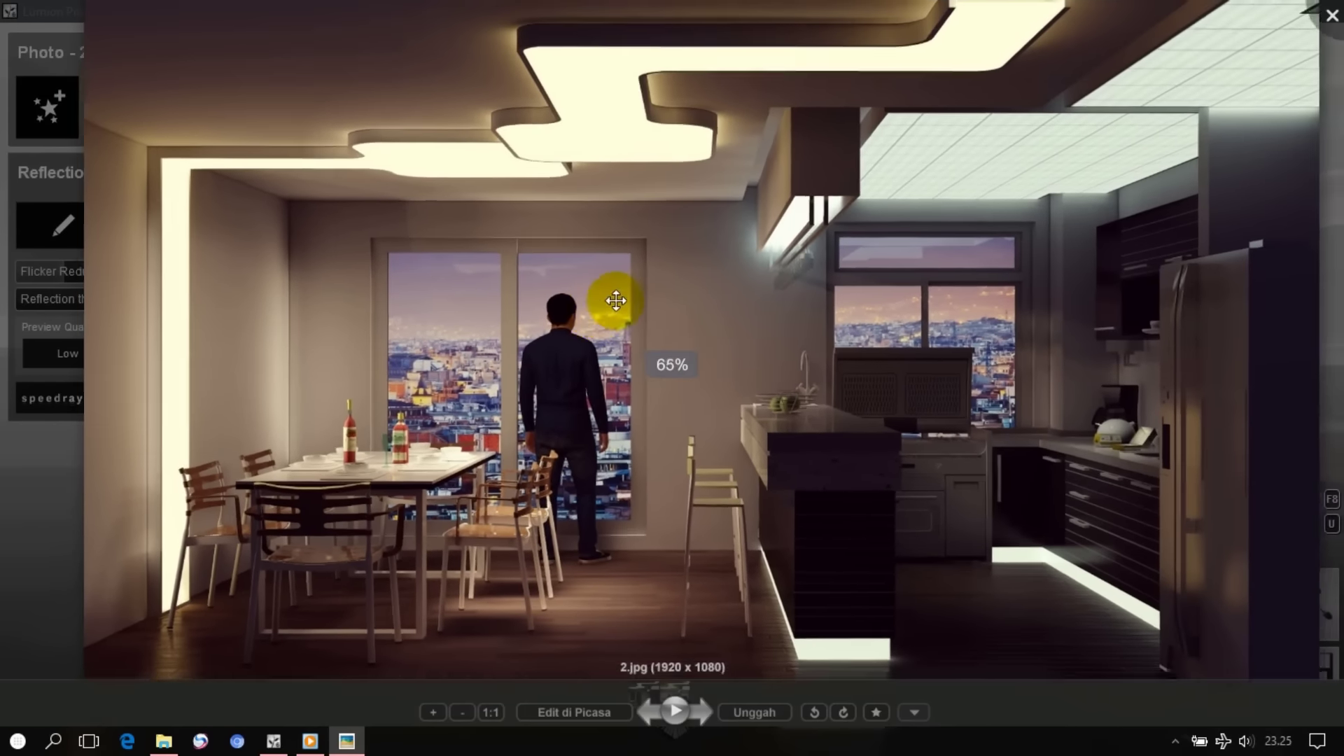
{"action": "scroll", "coordinate": [721, 264], "scroll_direction": "down", "scroll_amount": 1}
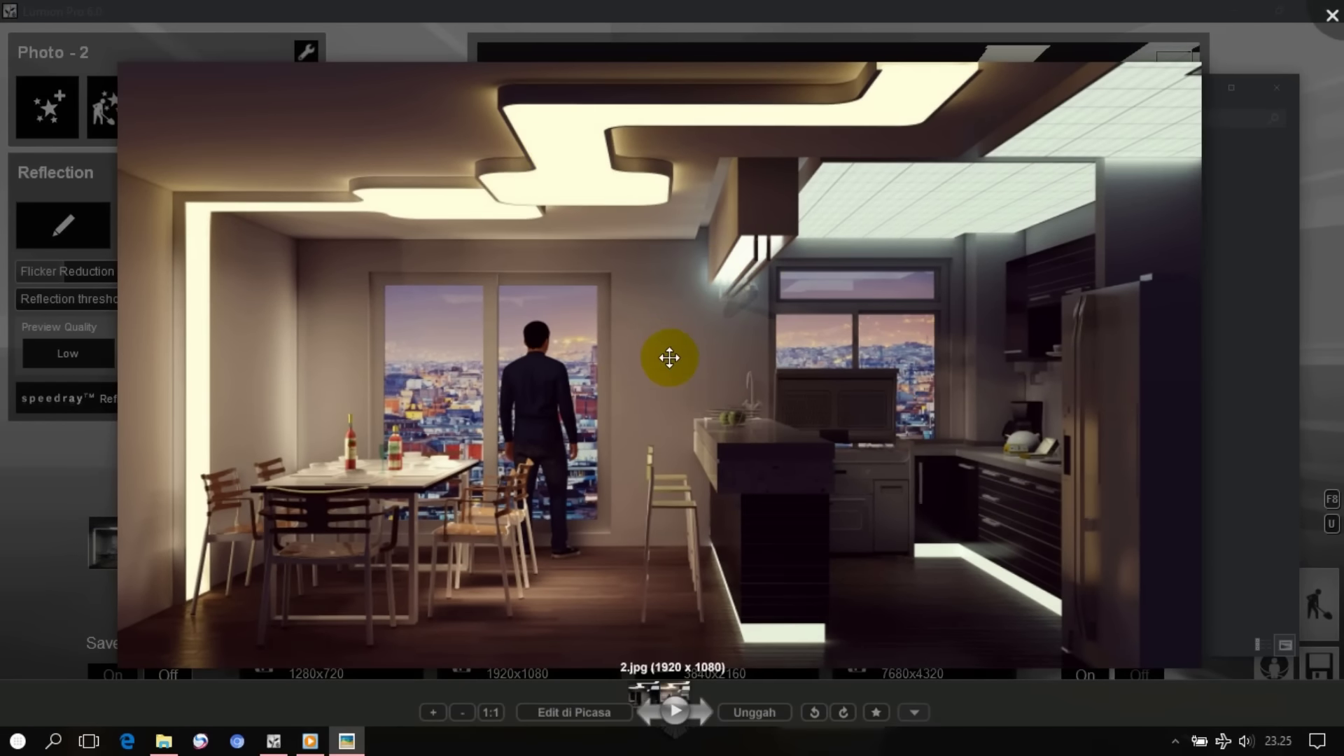
{"action": "key", "text": "Escape"}
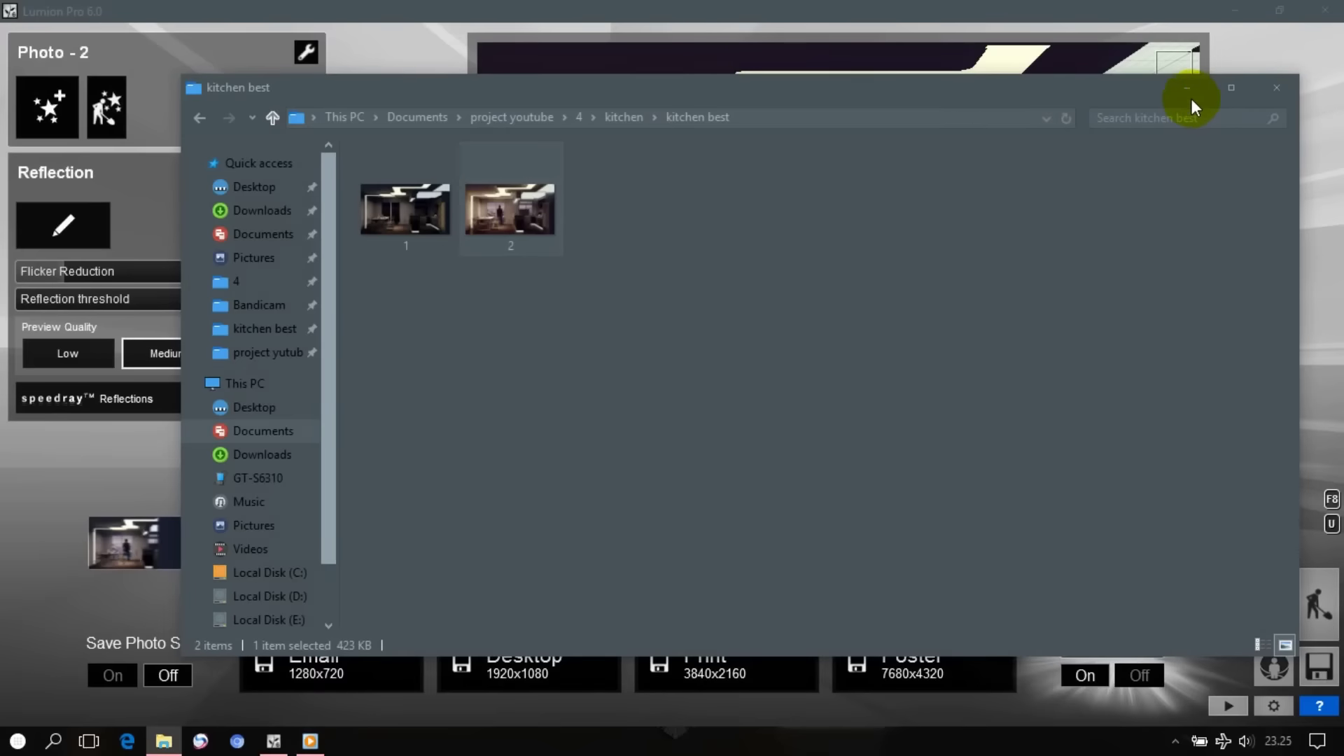
Minimize the 'kitchen best' folder window to show the kitchen wallpaper desktop
{"action": "left_click", "coordinate": [1192, 99]}
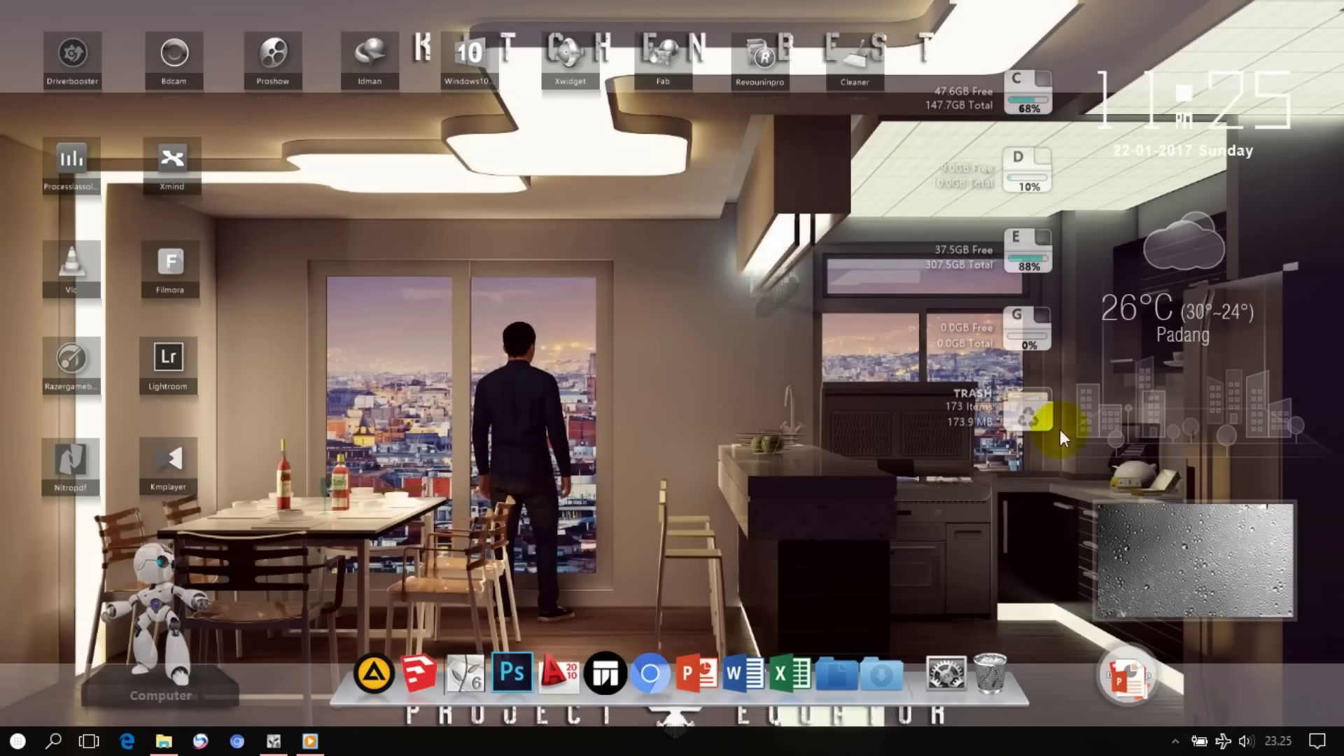